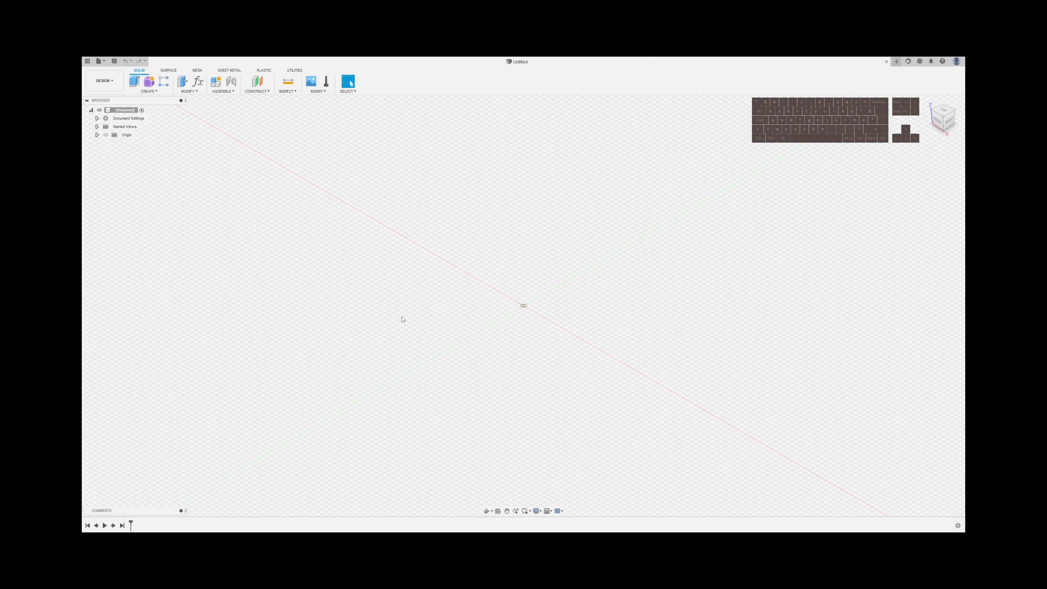
Sketch a 2 mm by 2 mm square on the horizontal origin plane with one corner at the origin
key(r)
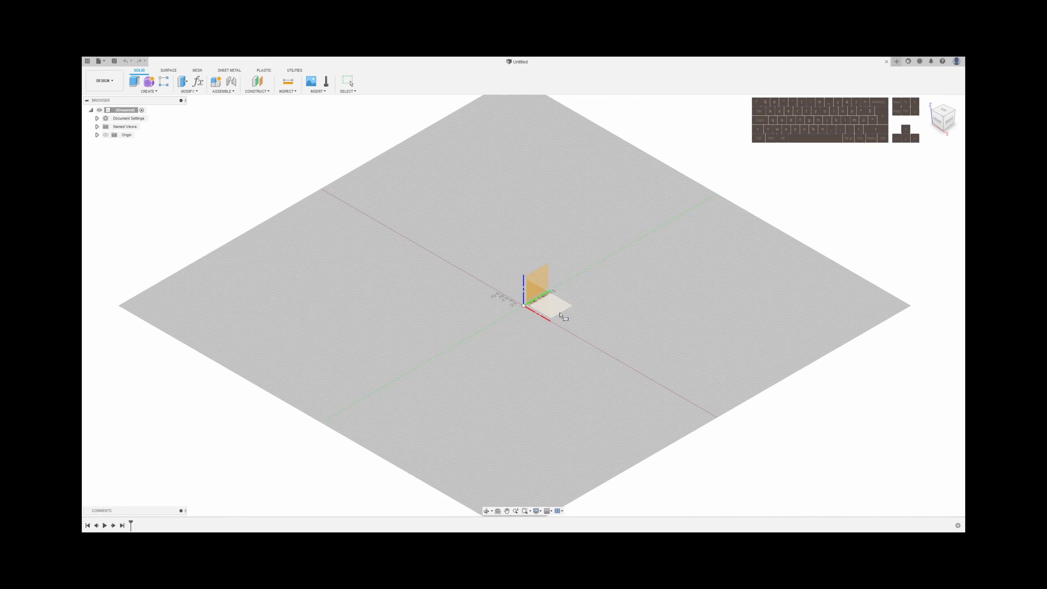
click(559, 310)
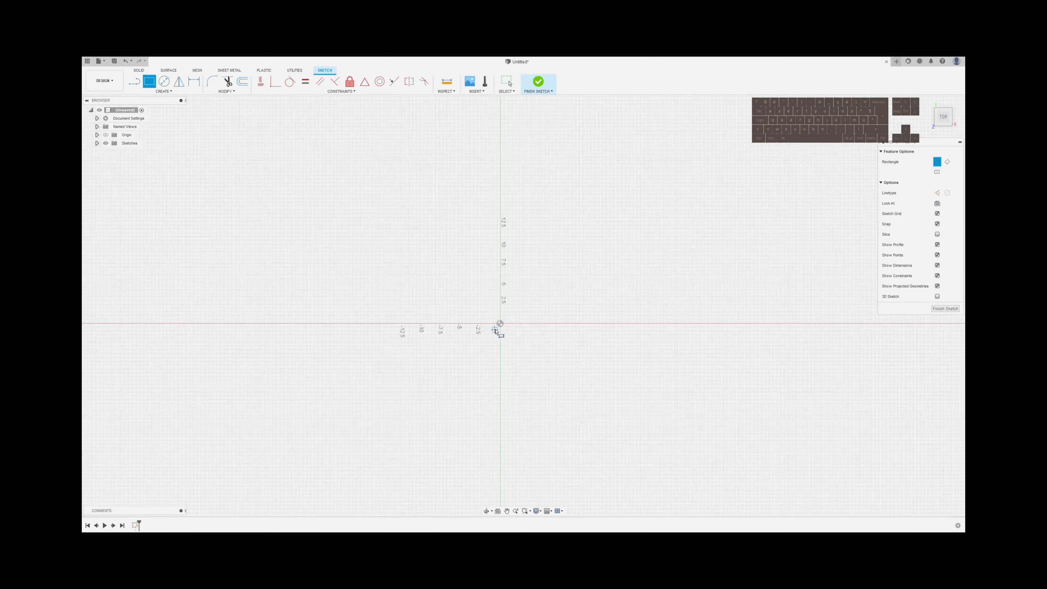
click(500, 323)
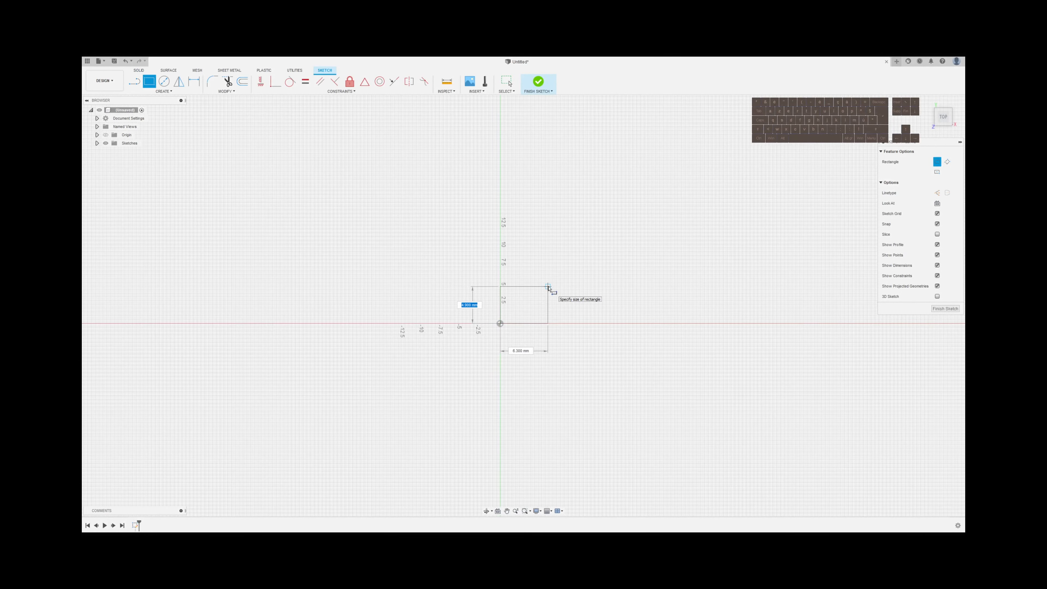
text(2)
key(Tab)
text(2)
key(Return)
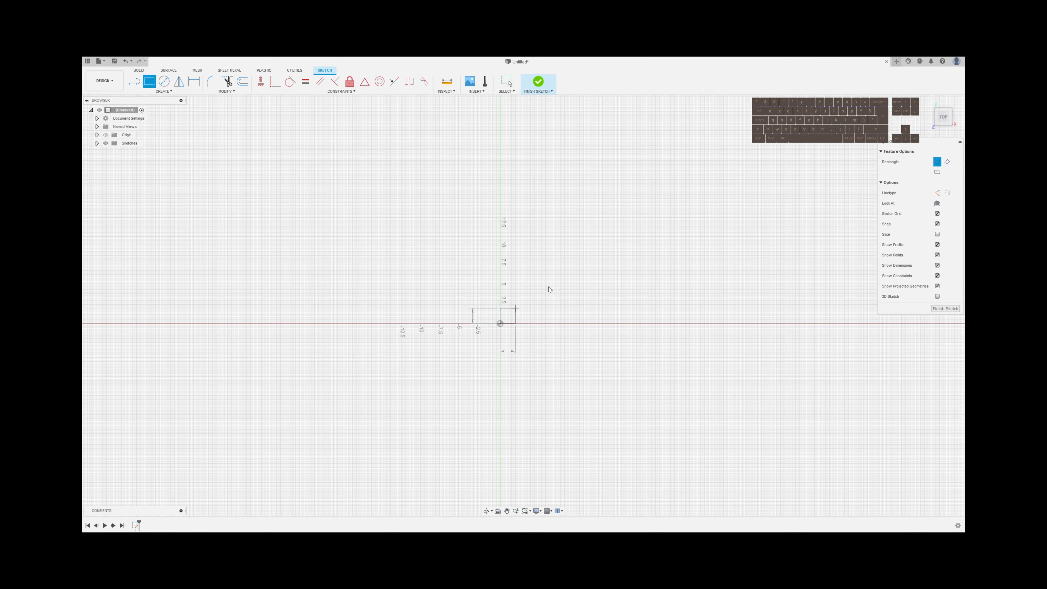
scroll(513, 315, up, 5)
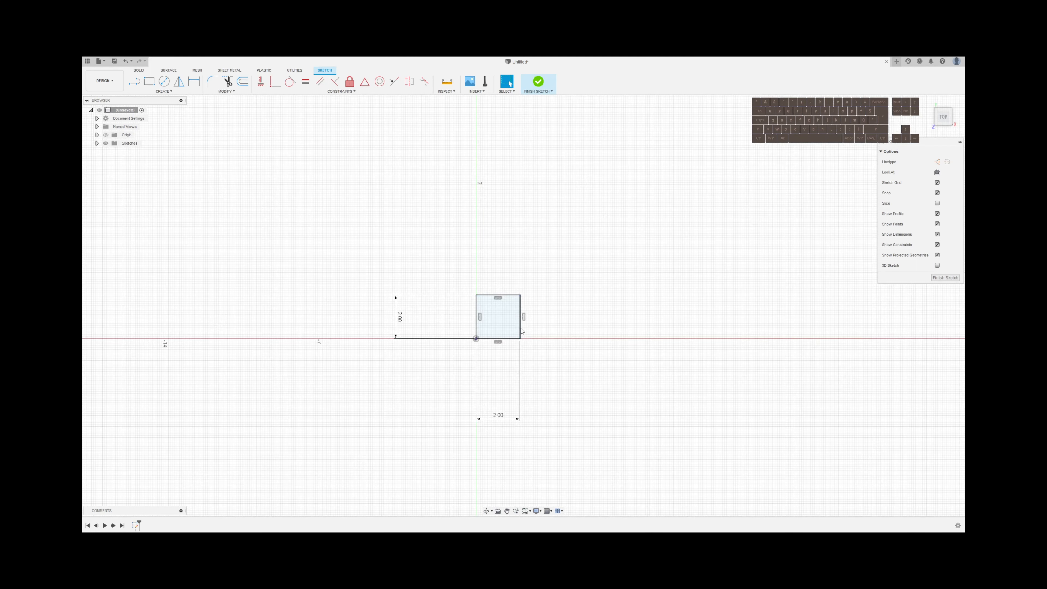
Start a rectangular sketch pattern of the square's four edges, with Spacing as the distance type
click(521, 331)
double_click(521, 331)
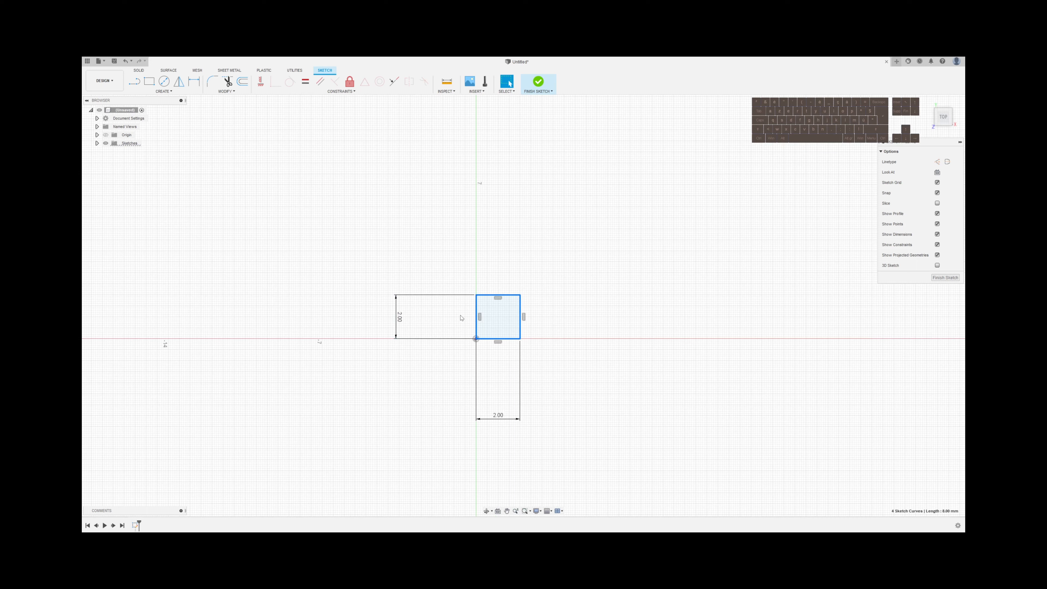
key(s)
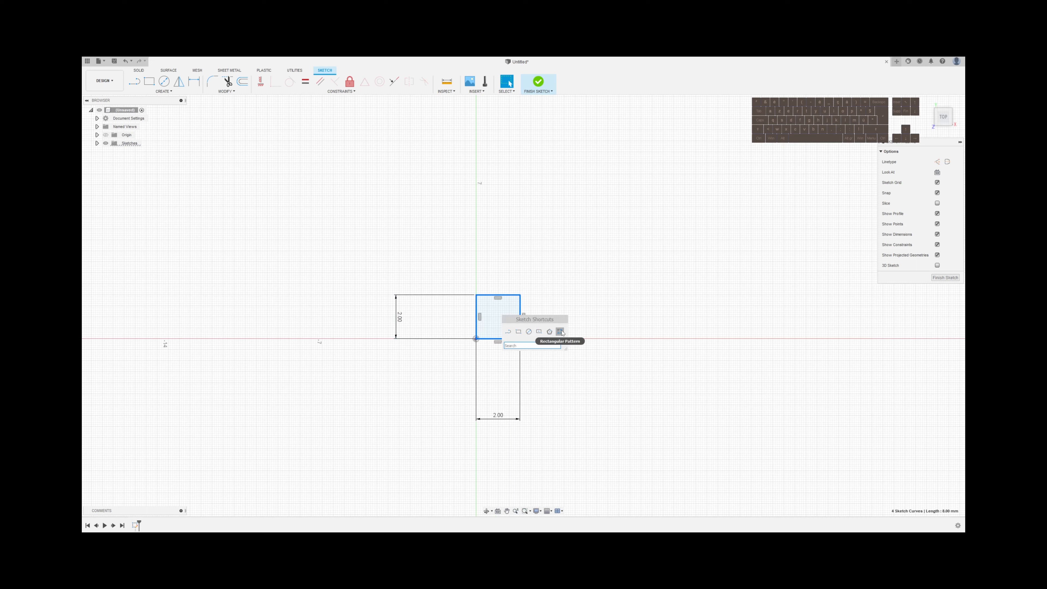
click(164, 92)
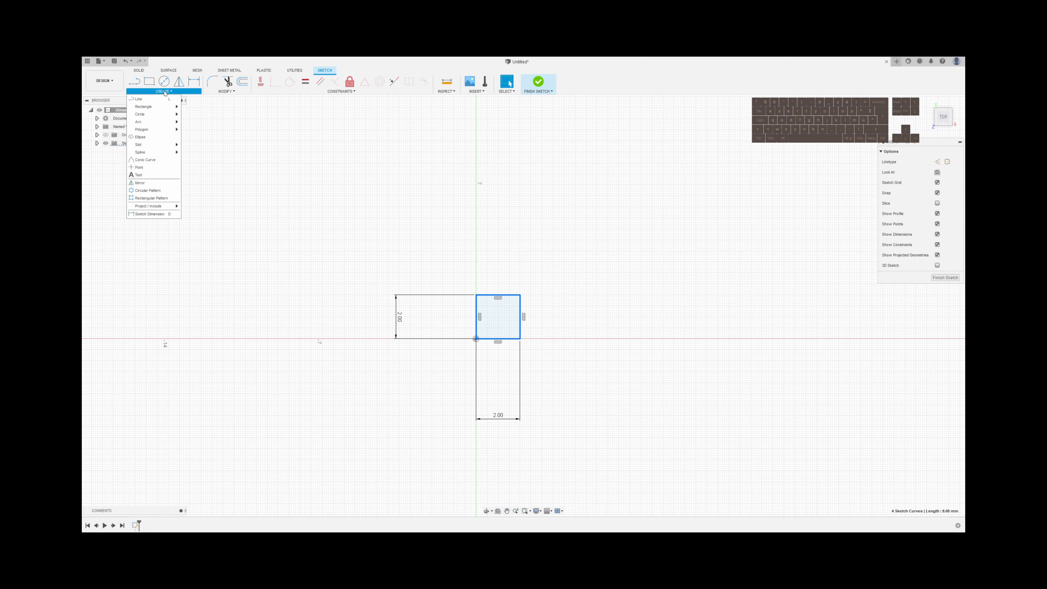
click(152, 198)
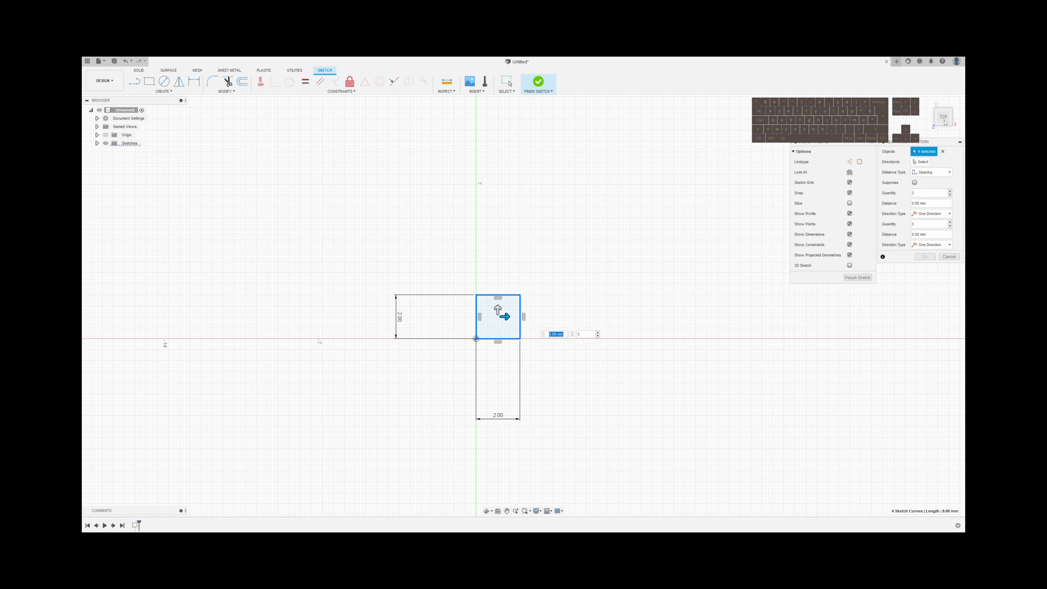
click(931, 172)
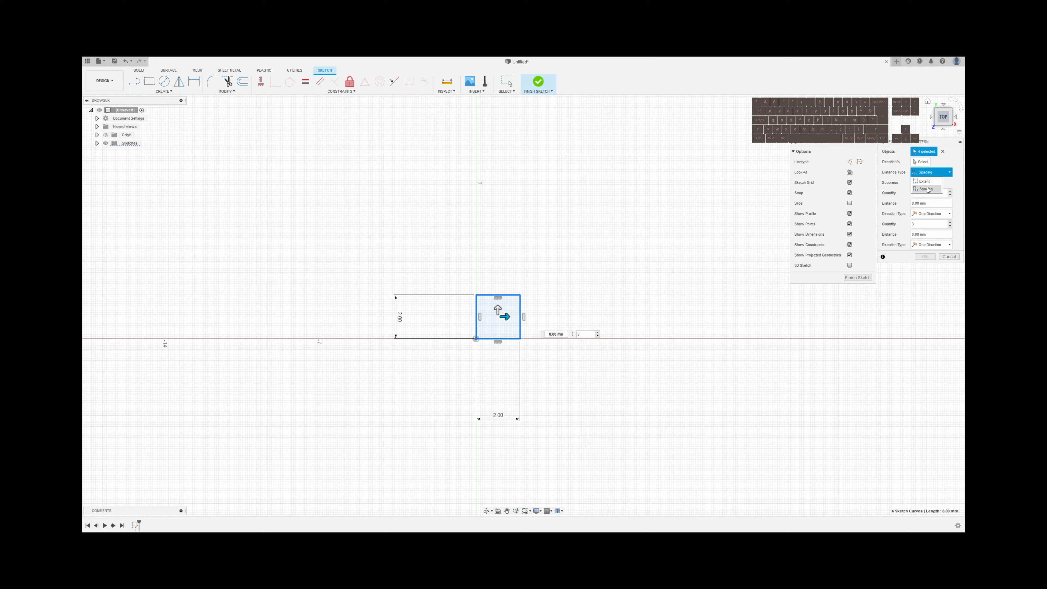
click(927, 189)
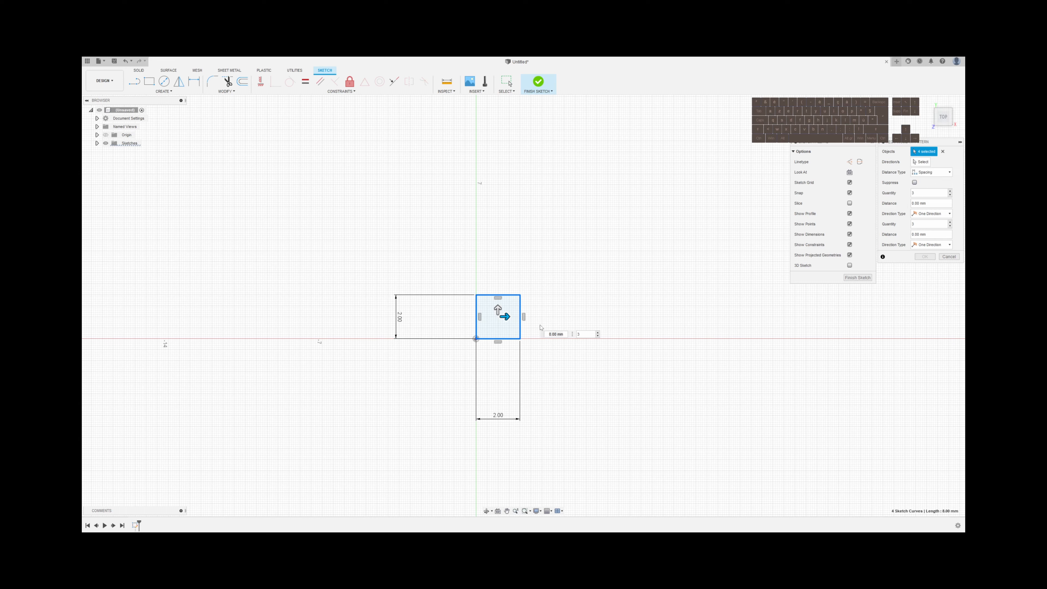
Set the pattern's horizontal direction to a quantity of 40 with a distance of 2 mm
click(560, 334)
text(2)
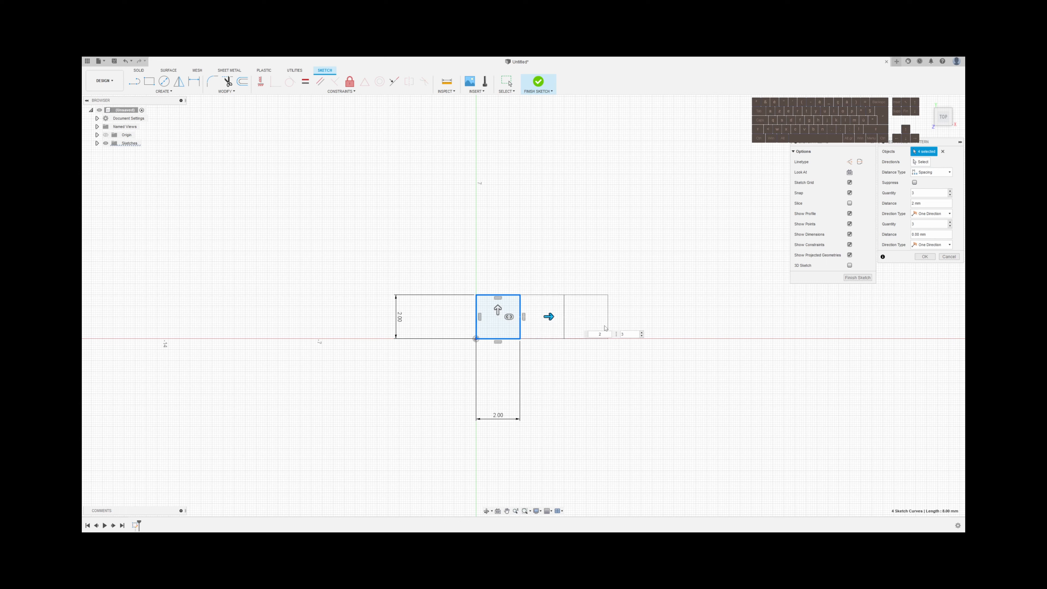
click(543, 316)
click(630, 337)
double_click(623, 335)
text(40)
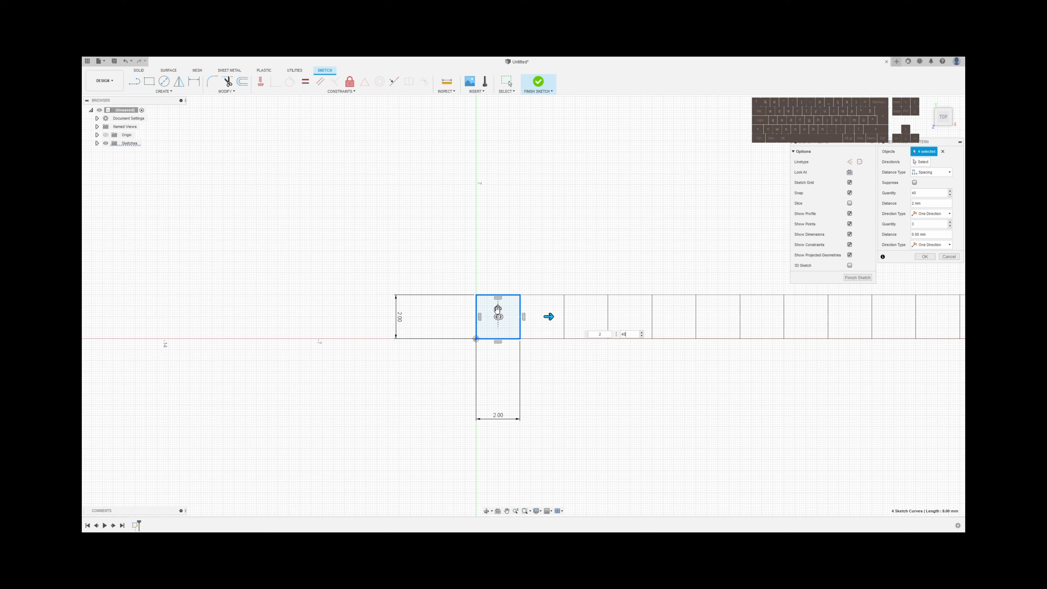
Set the pattern's vertical direction to a quantity of 40 with a distance of 2 mm and create the grid
key(Tab)
text(40)
key(Tab)
text(2)
key(Return)
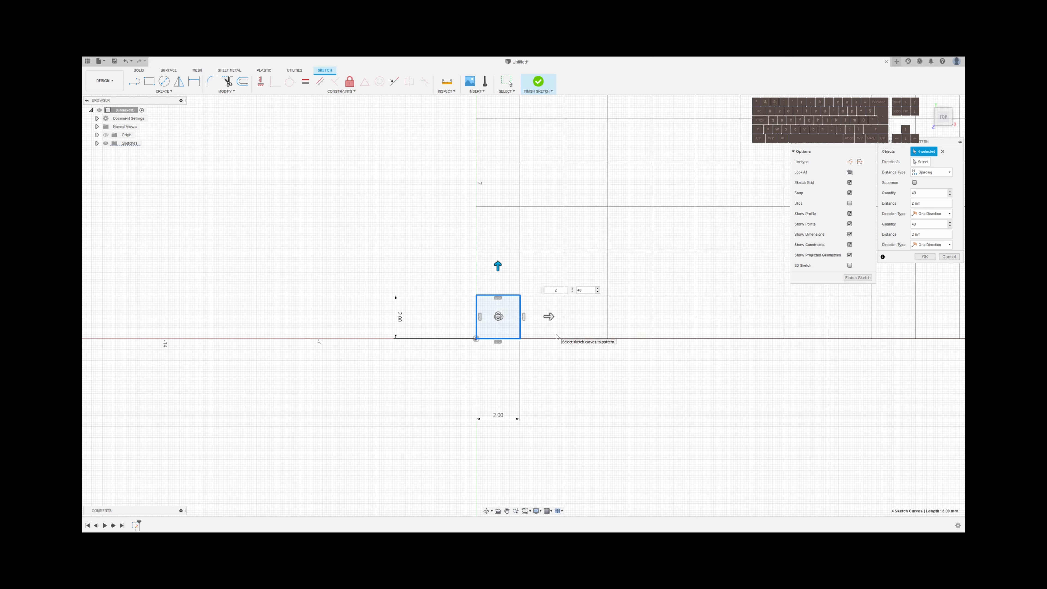
key(Return)
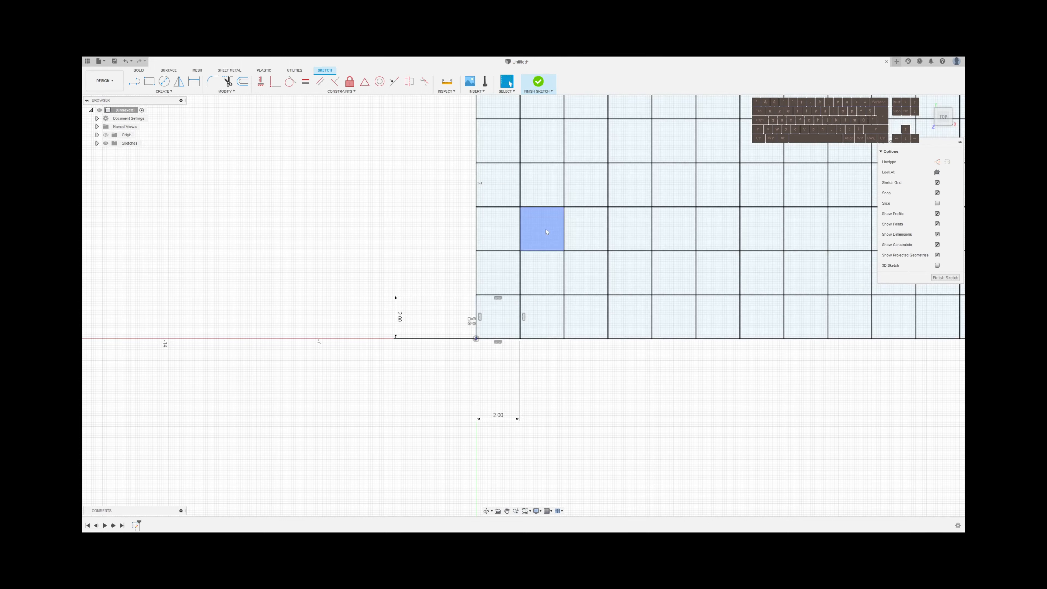
Examine the complete patterned grid and its corner cells near the origin
scroll(536, 260, down, 5)
middle_drag(417, 415, 420, 427)
scroll(461, 400, down, 5)
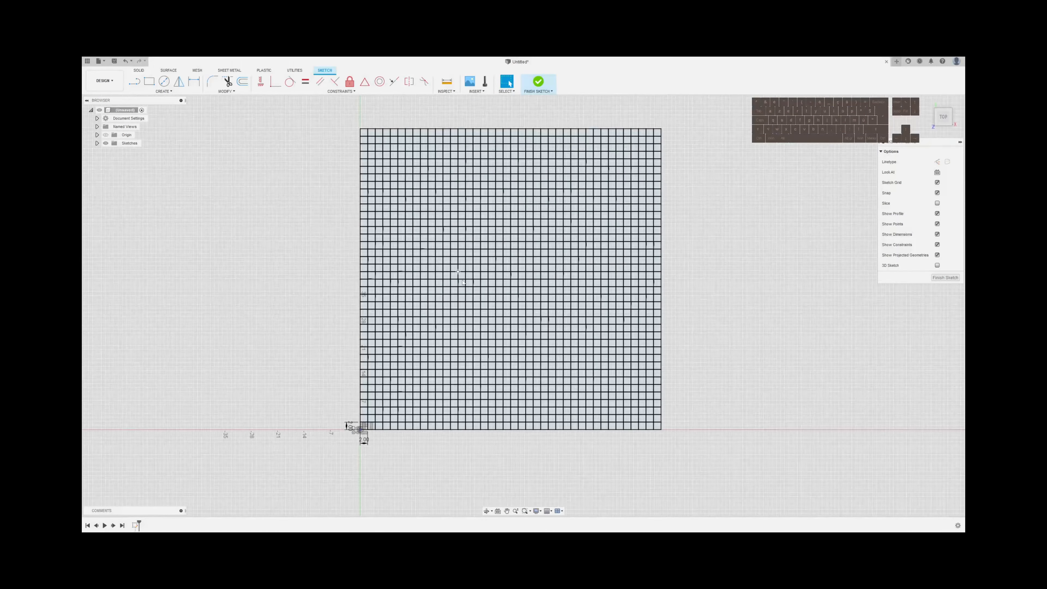
middle_drag(465, 286, 496, 285)
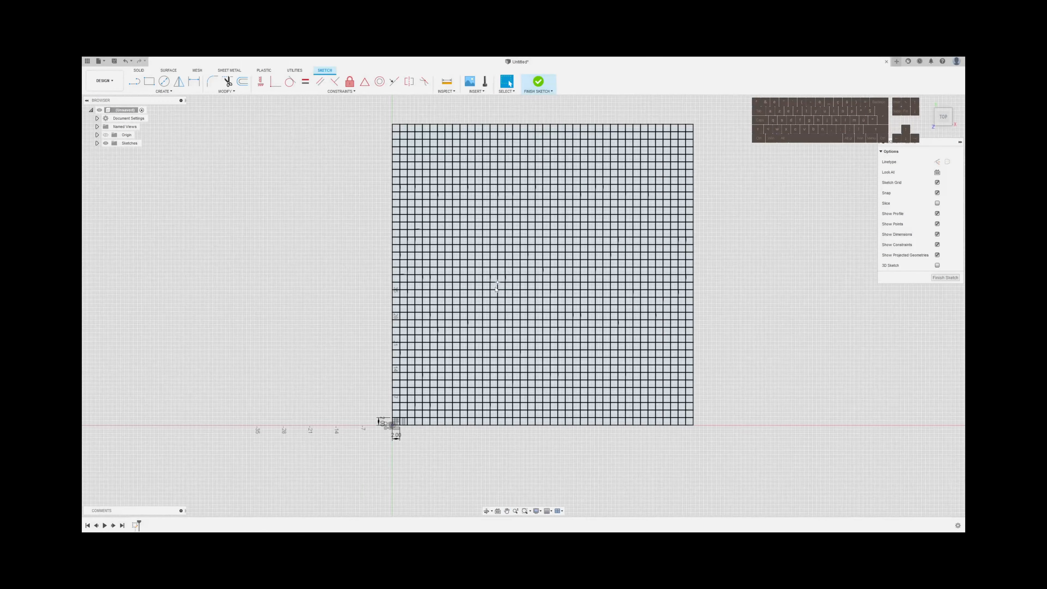
click(508, 361)
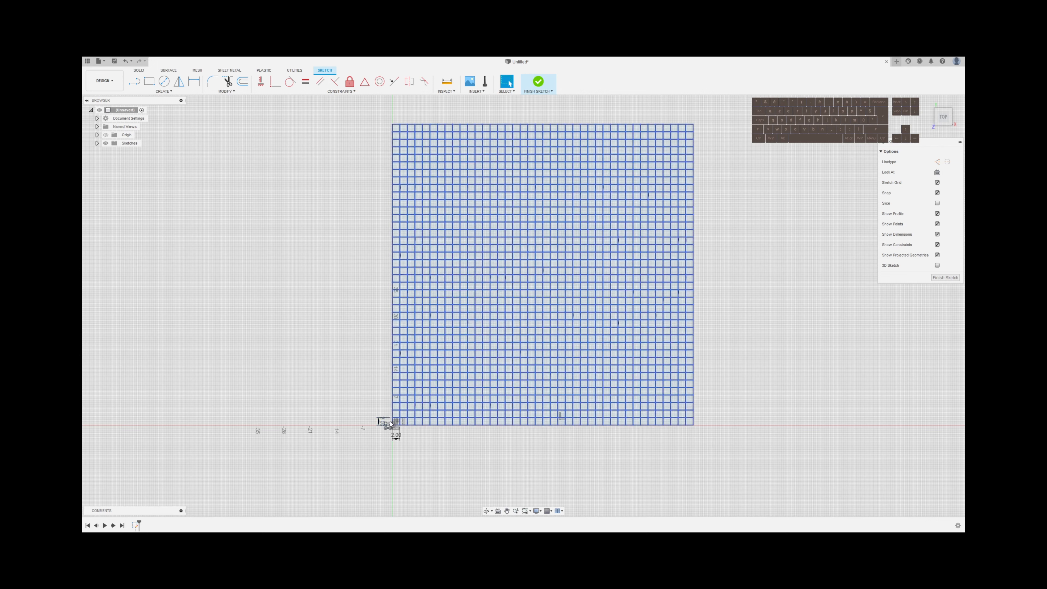
scroll(396, 427, up, 5)
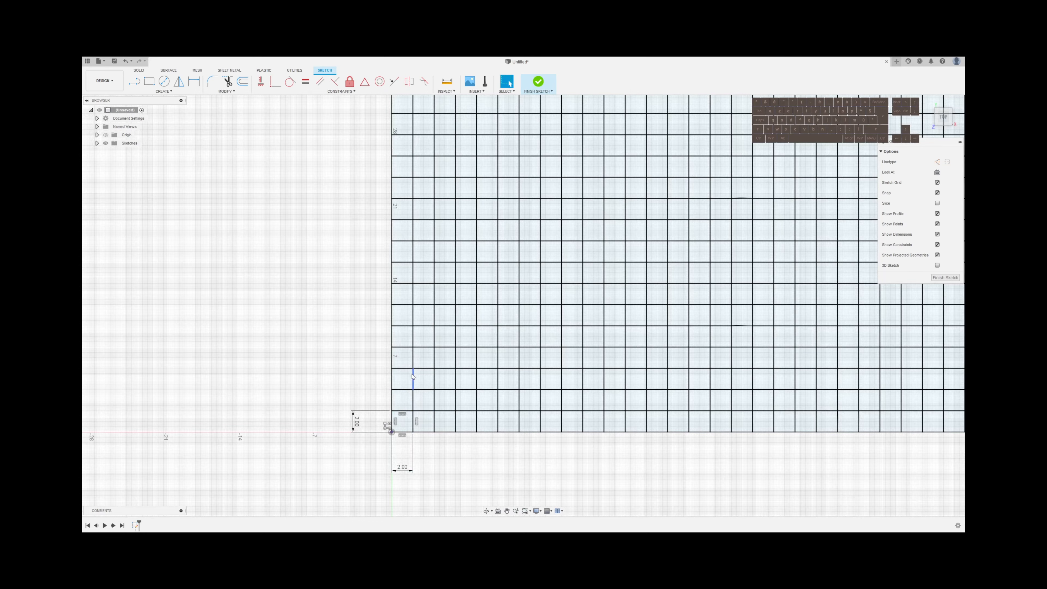
scroll(432, 350, down, 2)
mouse_move(526, 339)
middle_down()
mouse_move(432, 363)
mouse_move(415, 393)
mouse_move(376, 389)
mouse_move(429, 395)
middle_up()
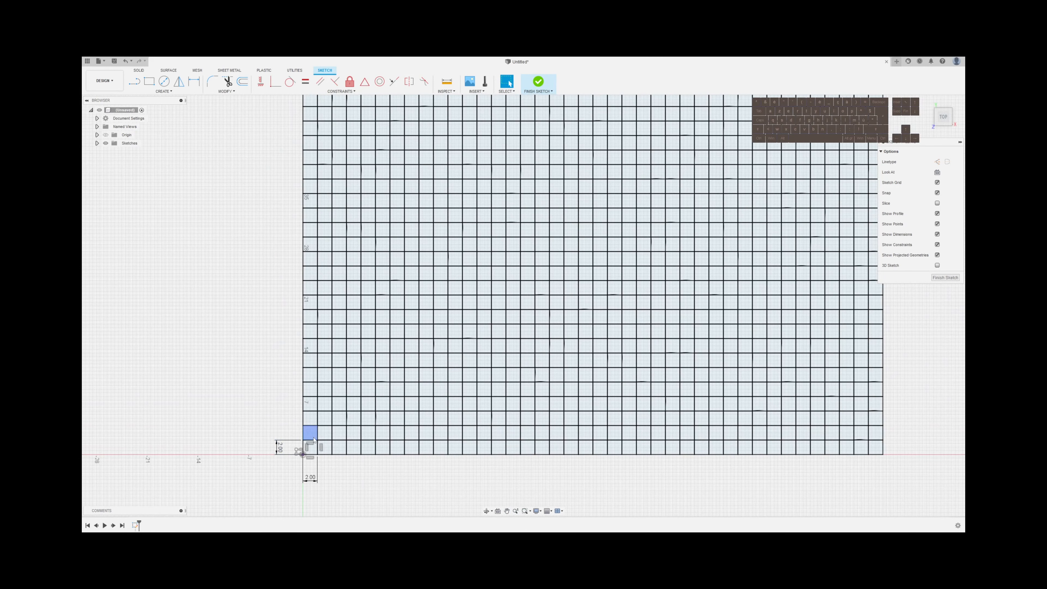
click(328, 452)
Select the ring's lower-left arc of grid cells, stepping from column 1, row 9 down to column 8, row 2
click(315, 334)
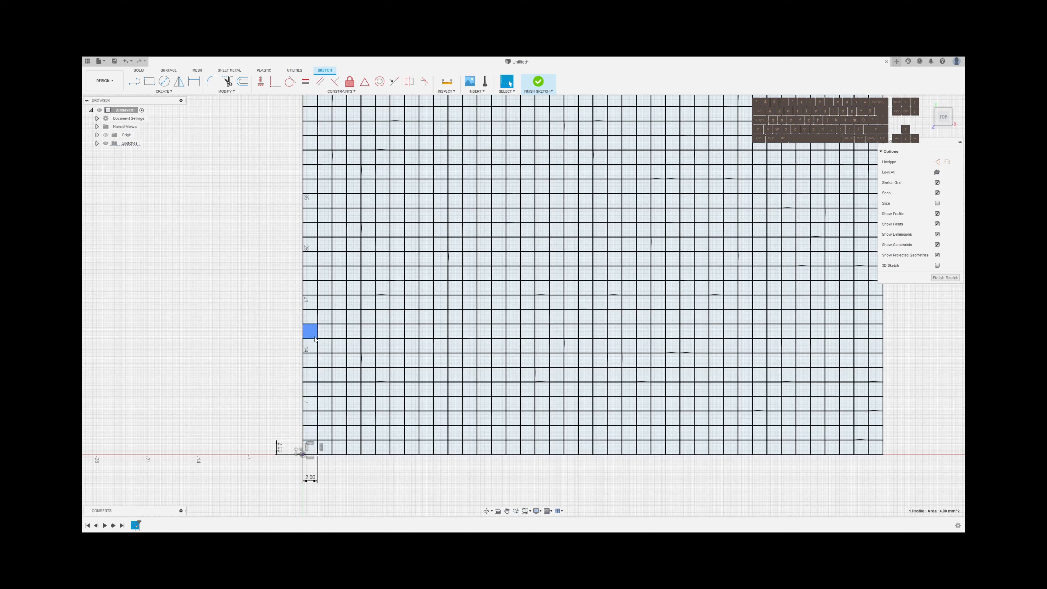
shift+click(325, 346)
shift+click(325, 361)
shift+click(340, 377)
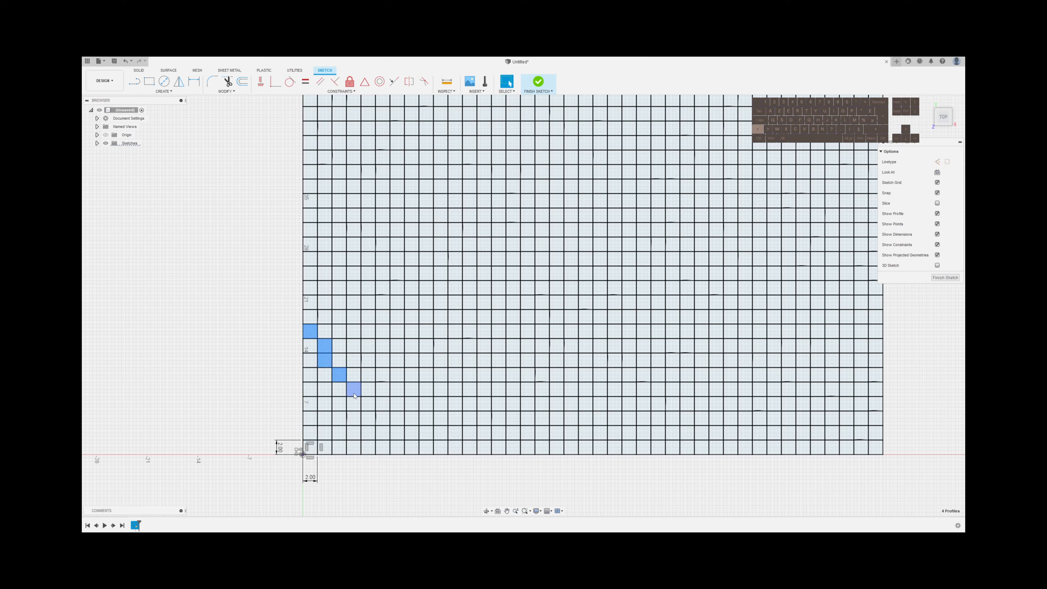
shift+click(339, 389)
shift+click(354, 403)
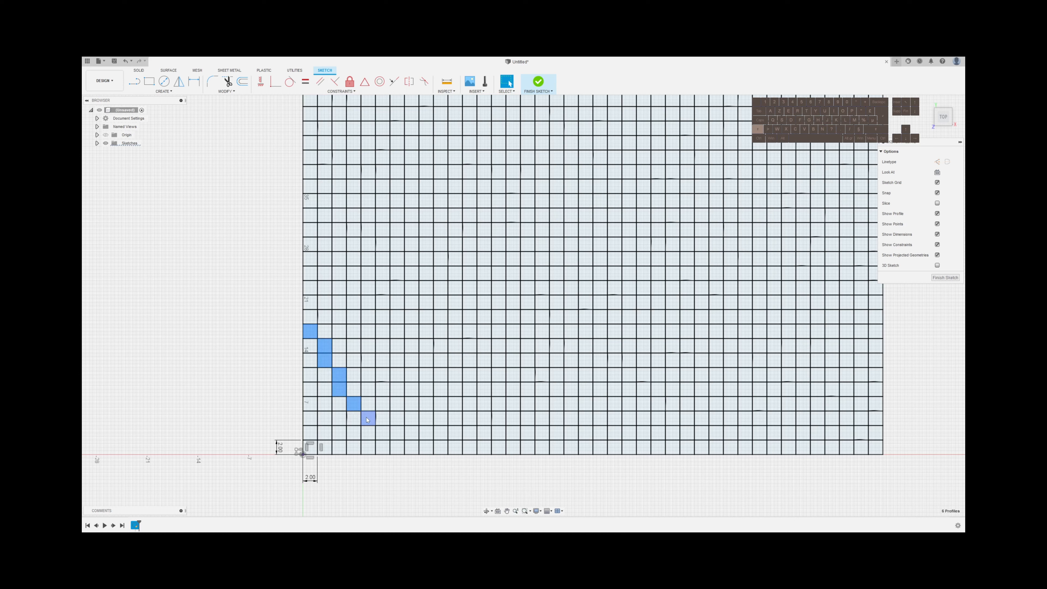
shift+click(369, 419)
shift+click(383, 418)
shift+click(397, 433)
shift+click(407, 436)
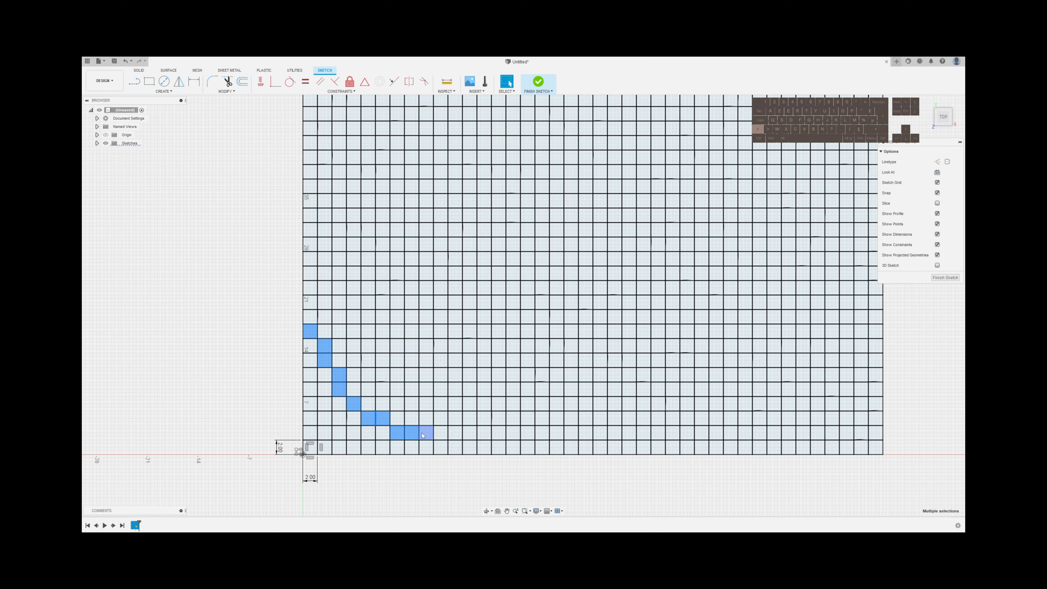
Add the six bottom-row cells in columns 9 to 14 to the selected ring
shift+click(425, 449)
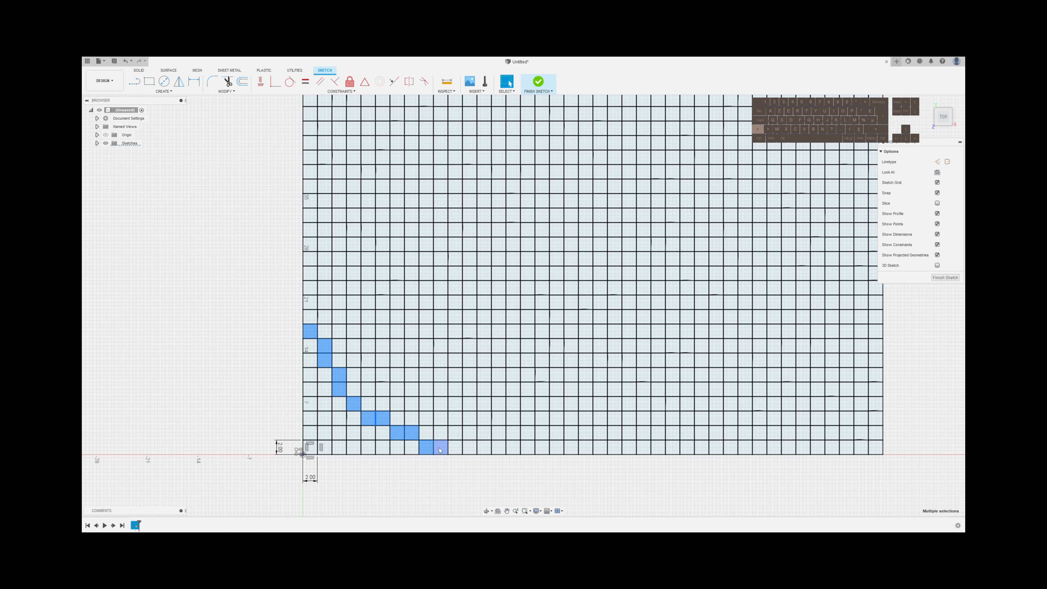
shift+click(441, 449)
shift+click(455, 449)
shift+click(470, 449)
shift+click(484, 449)
shift+click(499, 449)
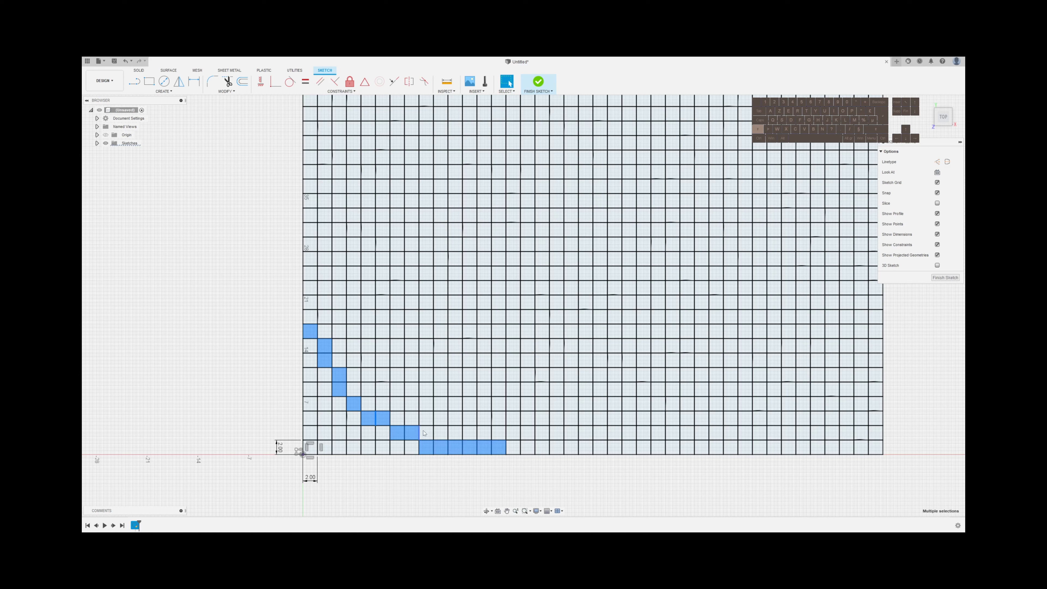
Extend the selected ring through the lower-right arc, the six-cell right side, the upper-right arc and the six-cell top row
shift+click(513, 433)
shift+click(528, 433)
shift+click(542, 418)
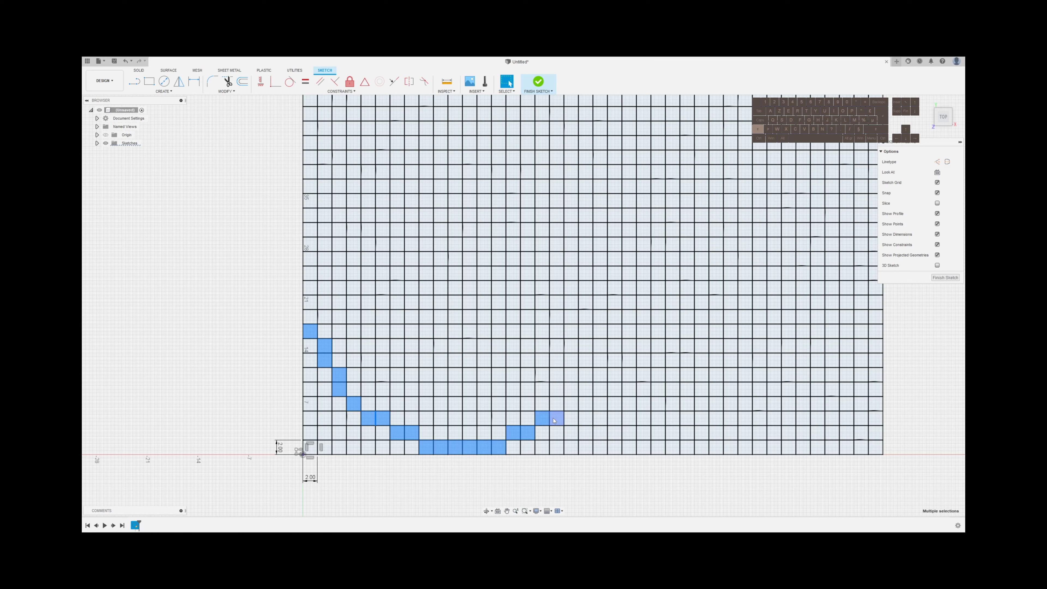
shift+click(556, 419)
shift+click(571, 404)
shift+click(586, 389)
shift+click(585, 375)
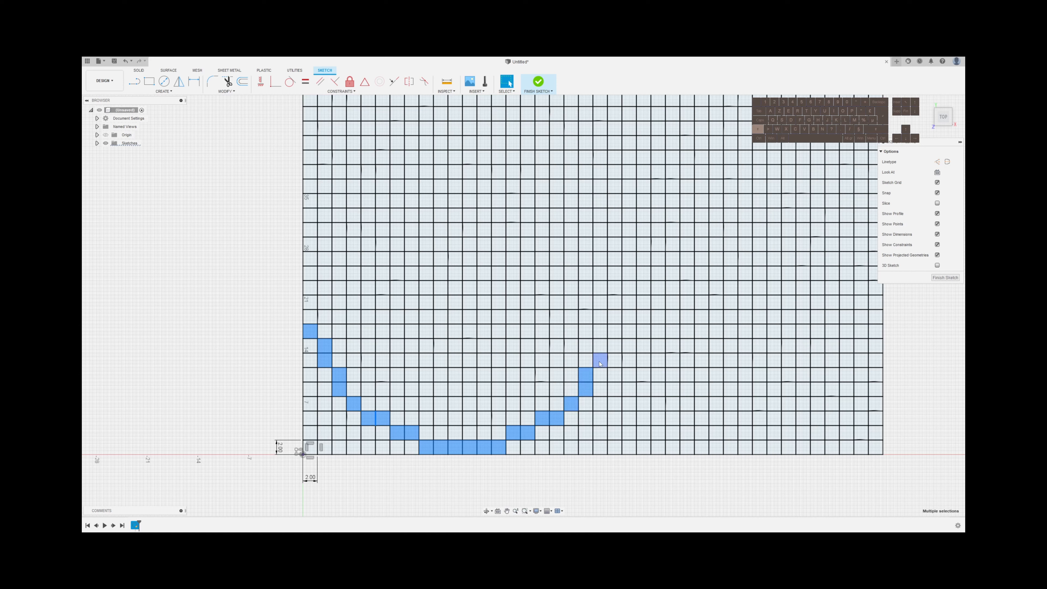
shift+click(600, 361)
shift+click(600, 347)
mouse_move(617, 321)
mouse_down()
mouse_move(615, 256)
mouse_move(566, 183)
mouse_move(498, 142)
mouse_move(431, 150)
mouse_up()
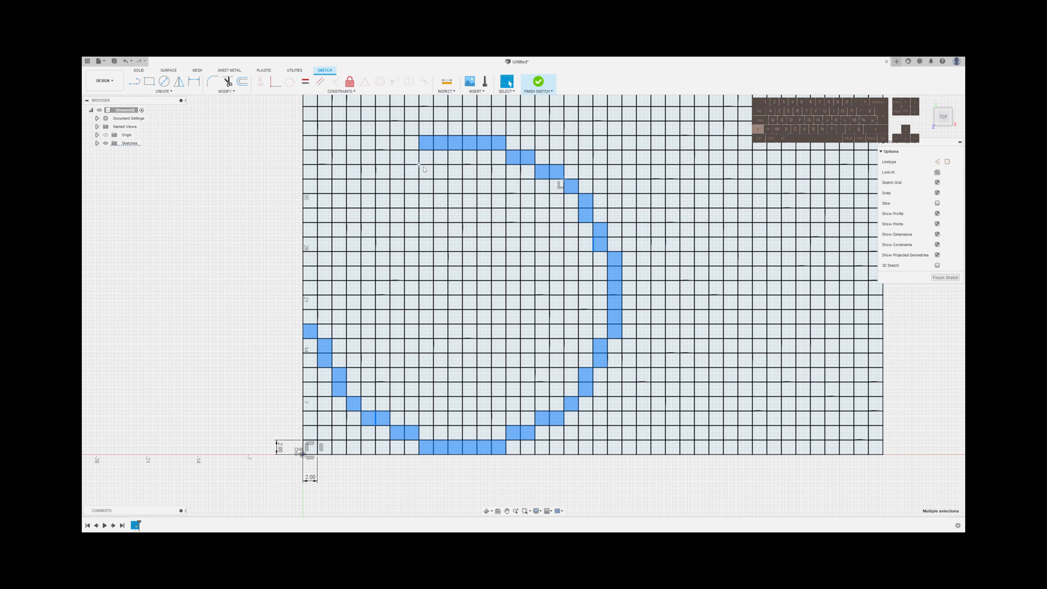
Close the selected ring with the mirrored upper-left arc of cells and the remaining five cells of its left side
shift+click(408, 158)
shift+click(395, 159)
shift+click(383, 172)
shift+click(369, 172)
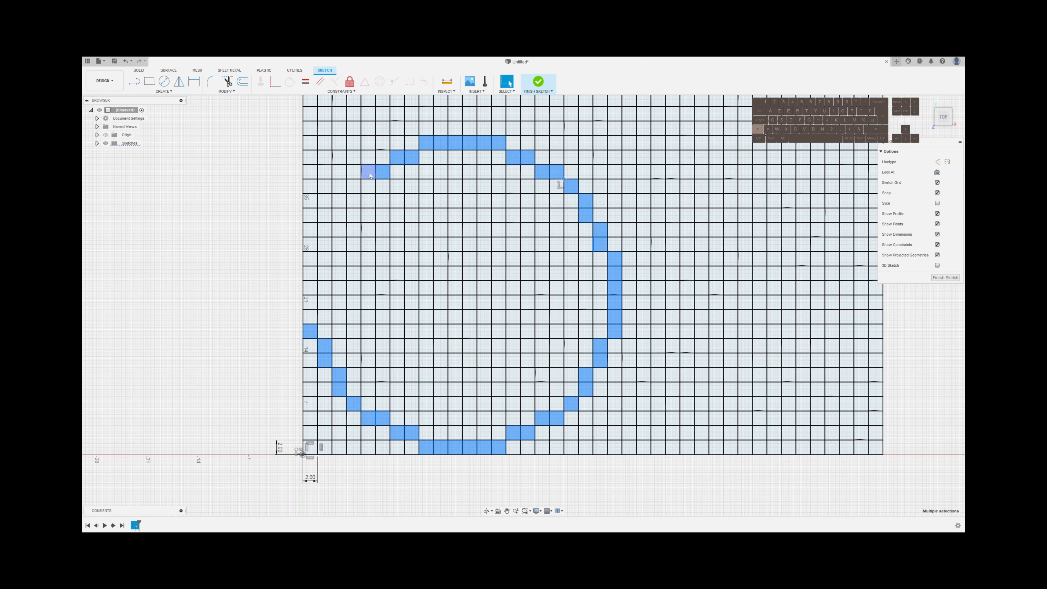
shift+click(353, 188)
shift+click(339, 201)
shift+click(339, 215)
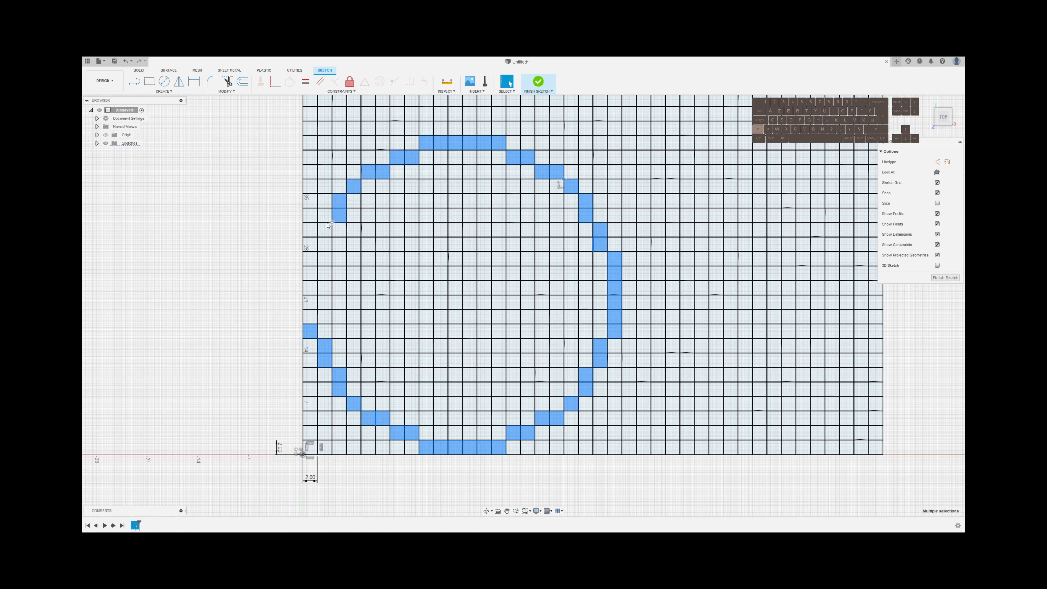
shift+click(324, 230)
shift+click(325, 244)
shift+click(312, 259)
shift+click(313, 273)
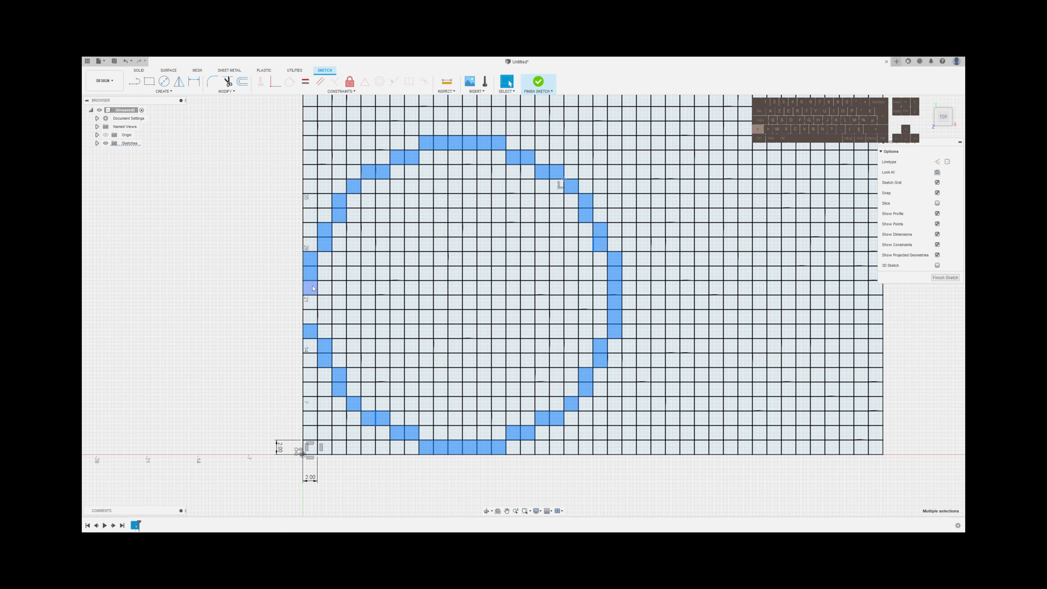
shift+click(313, 288)
shift+click(313, 303)
shift+click(313, 317)
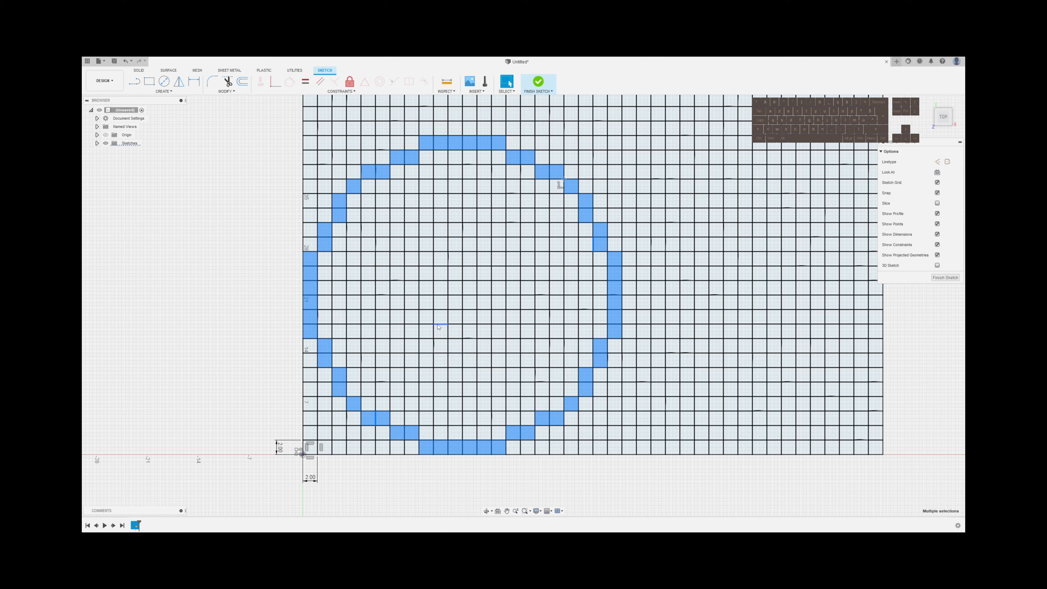
Extrude the selected outer ring of cells 0.6 mm as a new component
key(e)
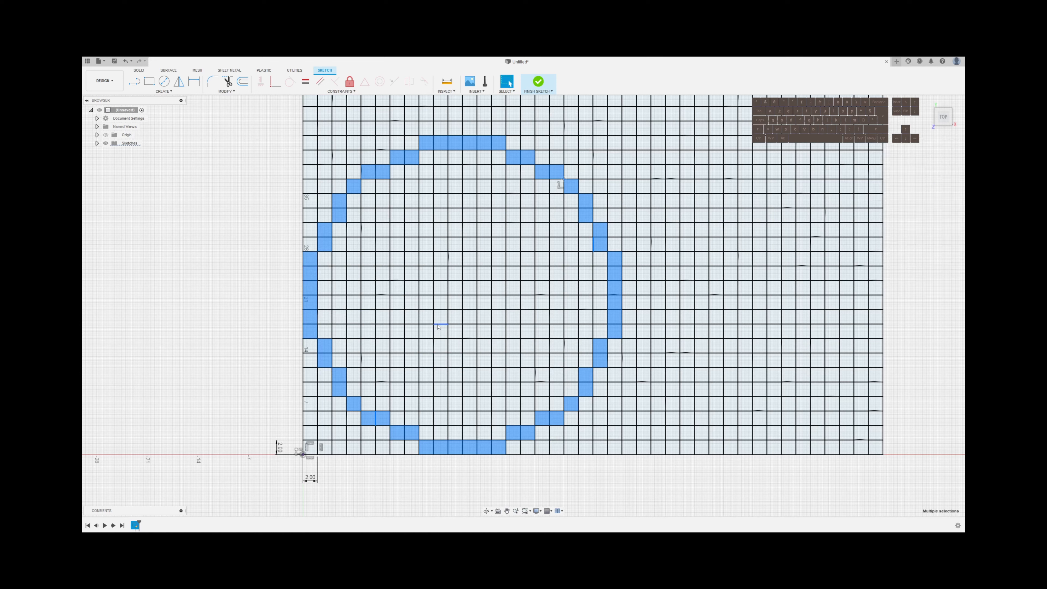
key(BackSpace)
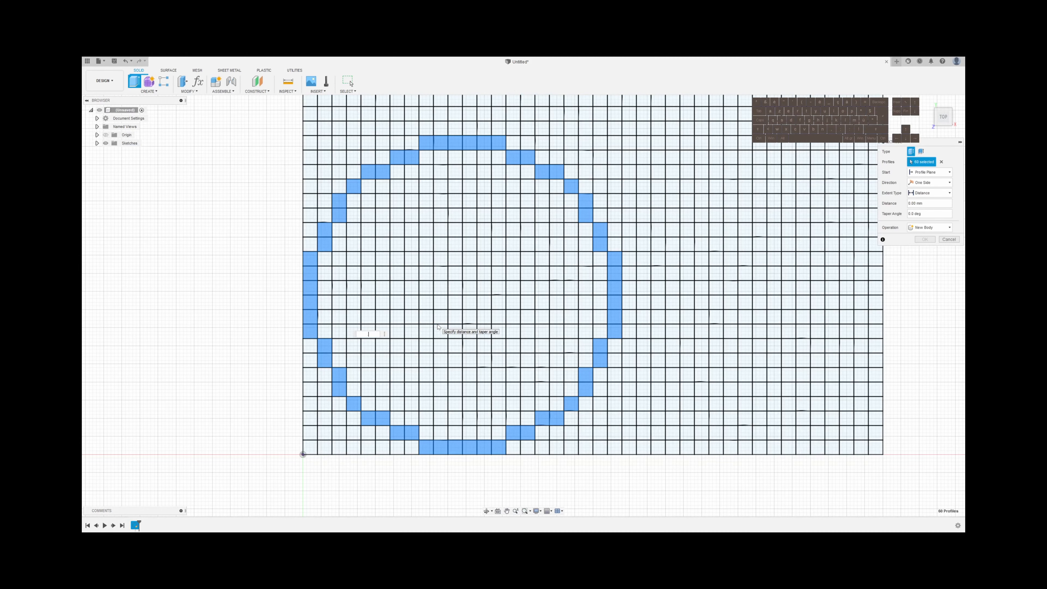
text(.6)
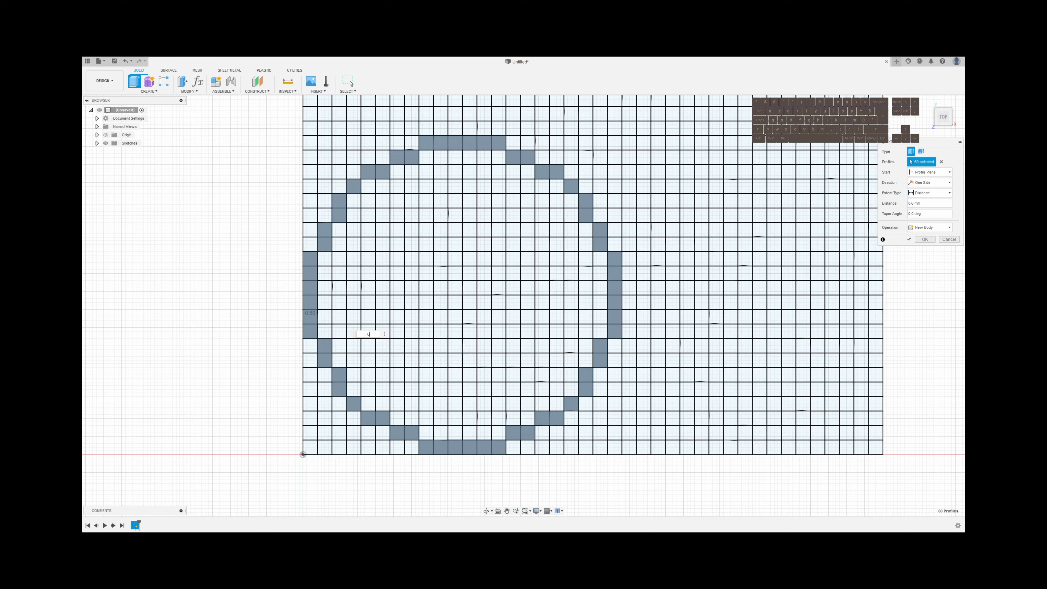
click(936, 229)
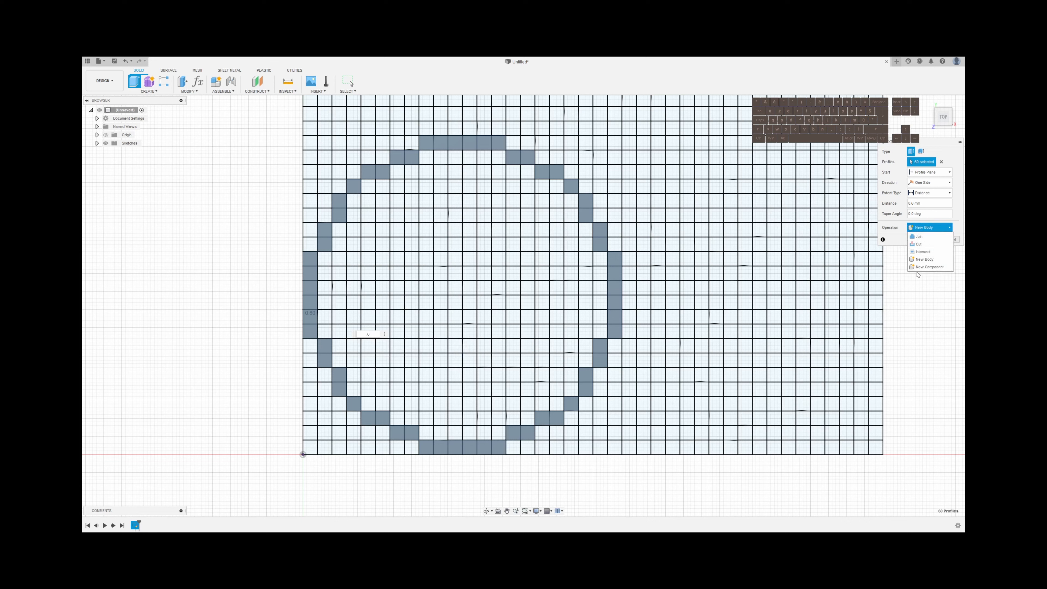
click(927, 263)
click(930, 241)
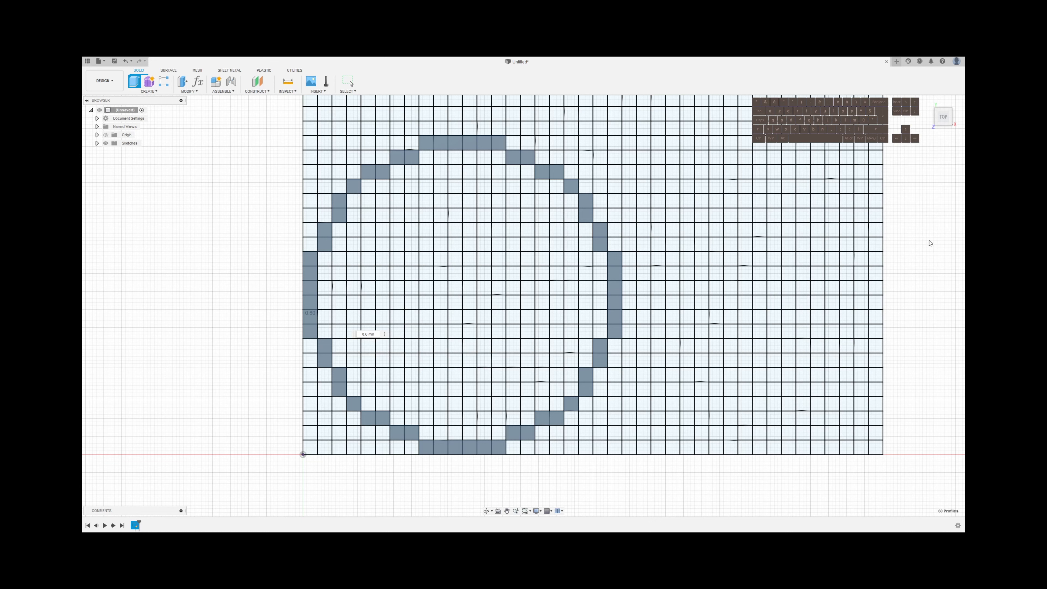
Rename the new ring component as Anthracite Gray
click(131, 151)
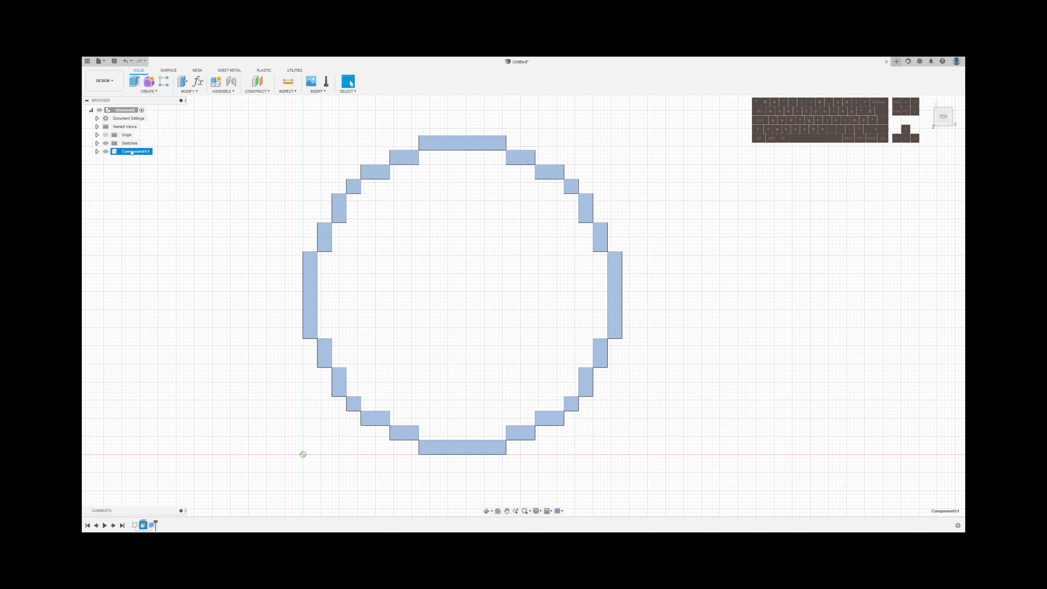
double_click(131, 153)
text(Anthracite Gray)
key(Return)
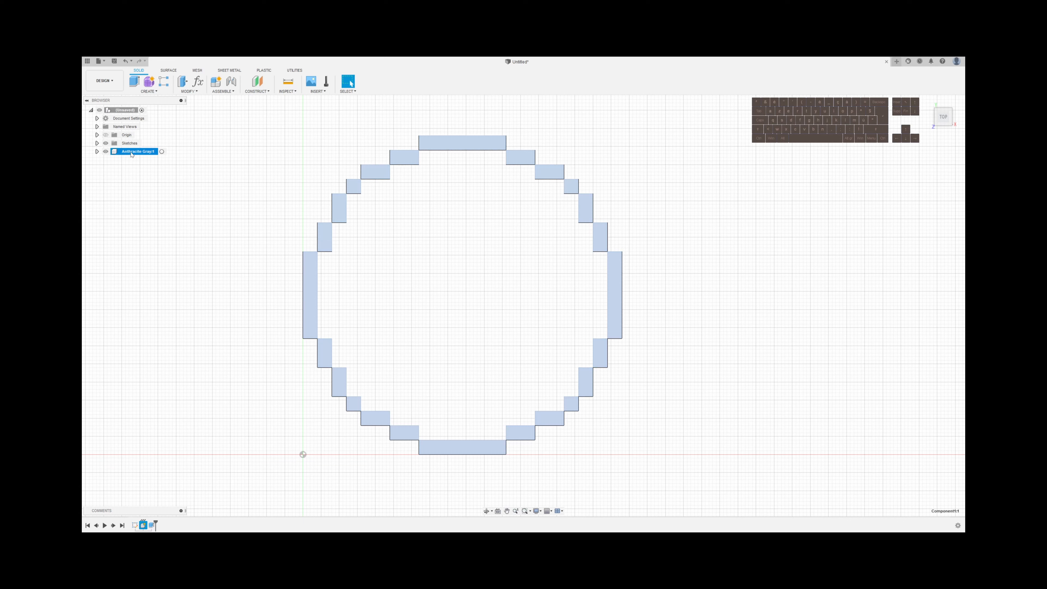
click(150, 196)
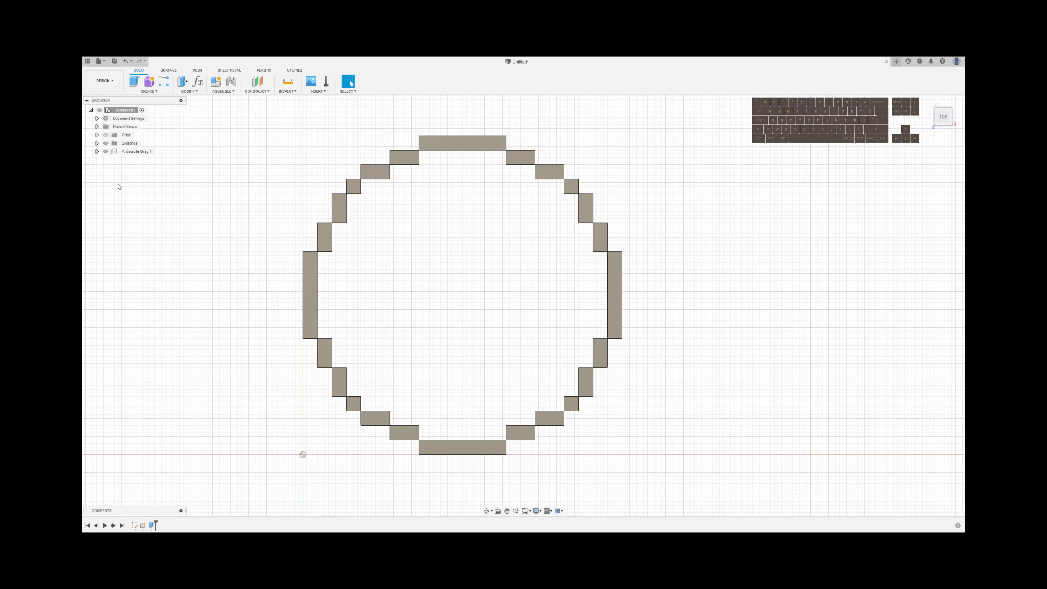
Show the grid sketch again and select the two-row band in rows 11 and 12 from column 2 to column 7
click(96, 143)
click(113, 152)
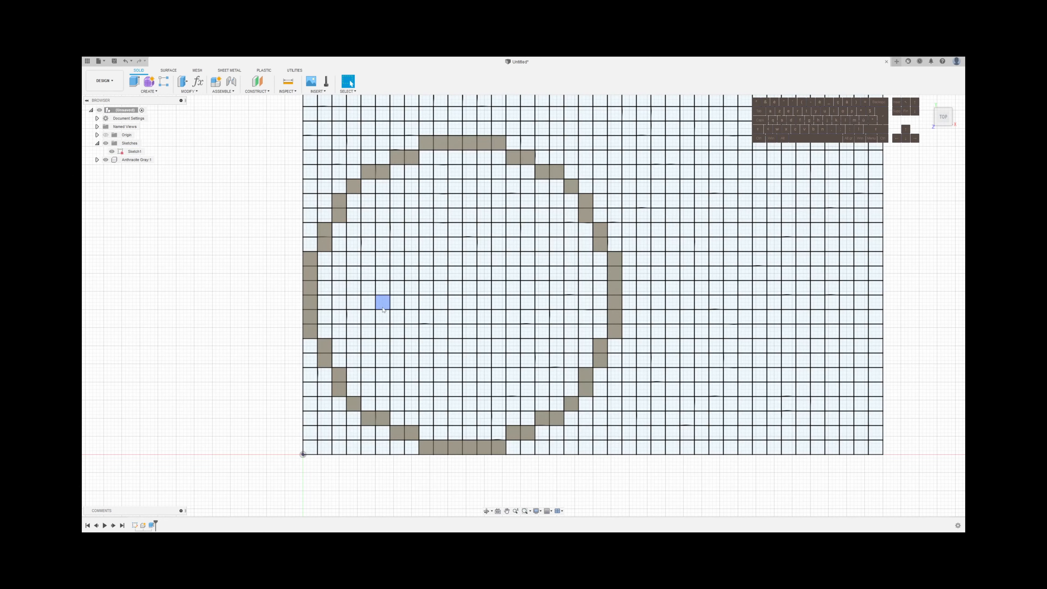
click(326, 291)
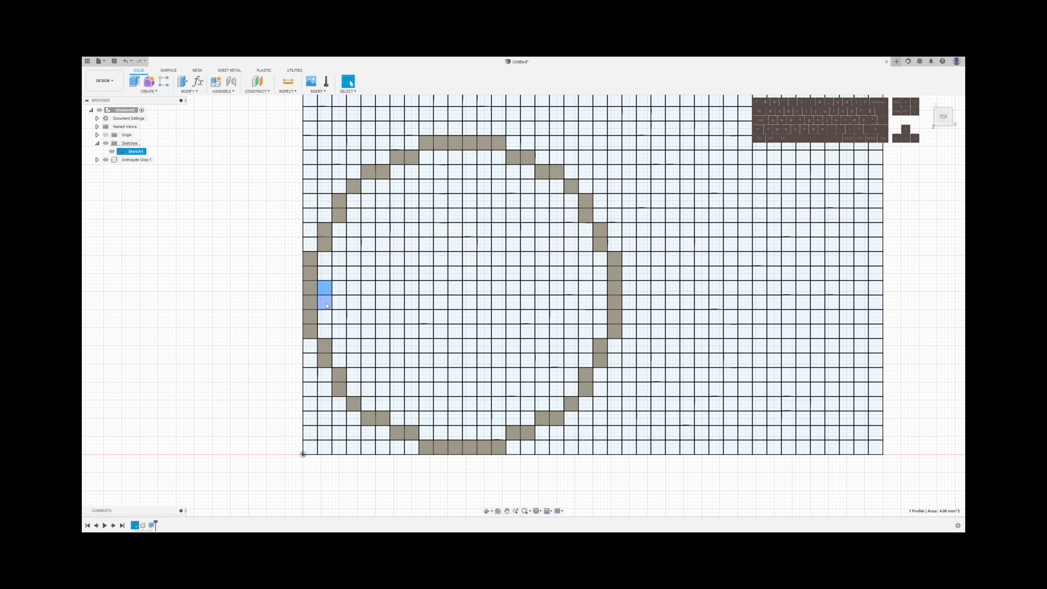
shift+click(326, 302)
shift+click(339, 302)
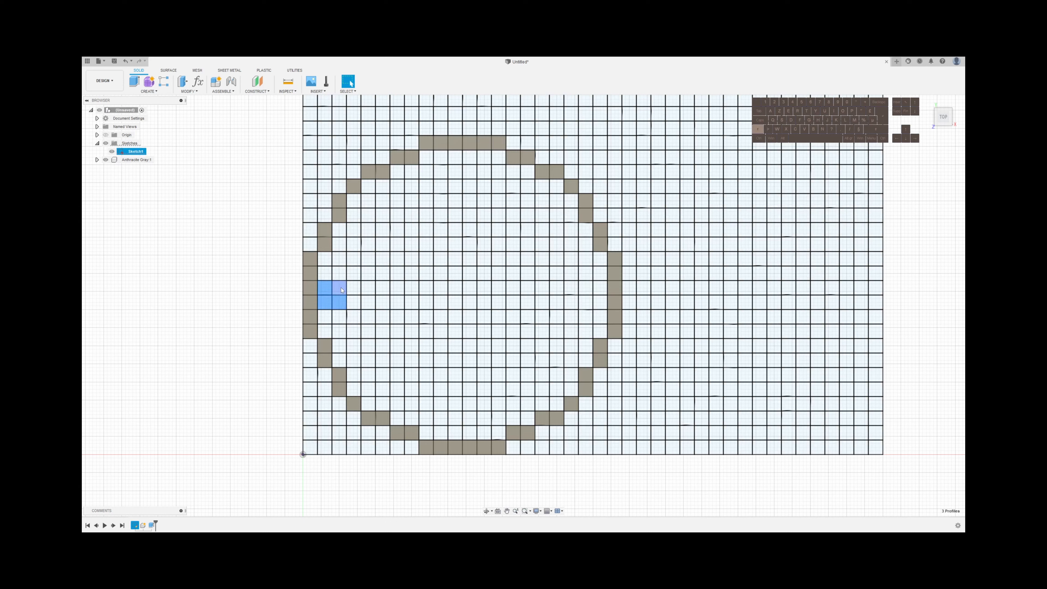
shift+click(339, 288)
shift+click(353, 302)
shift+click(368, 302)
shift+click(368, 288)
shift+click(383, 288)
shift+click(382, 303)
shift+click(398, 303)
shift+click(397, 288)
Add the matching band on the ring's right side, rows 11 and 12 from column 21 inward to column 16
shift+click(600, 288)
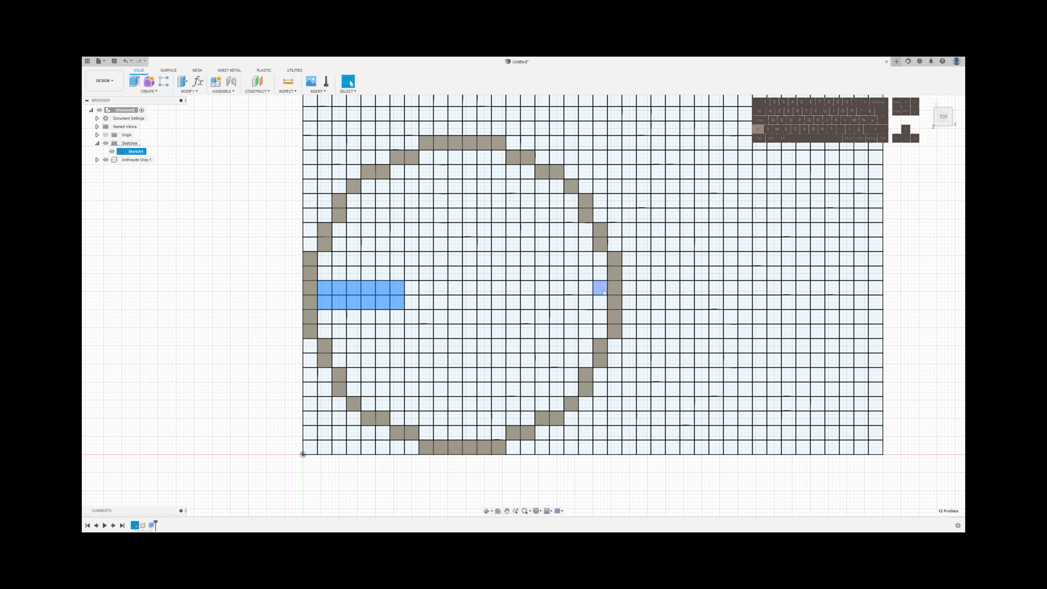
shift+click(600, 302)
shift+click(586, 288)
shift+click(587, 302)
shift+click(572, 288)
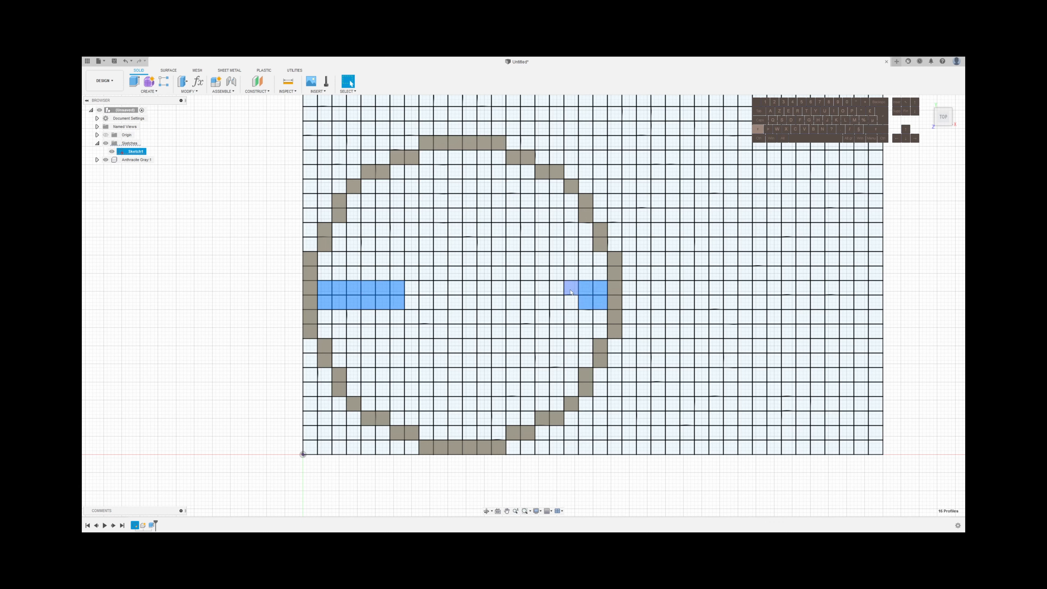
shift+click(572, 303)
shift+click(553, 303)
shift+click(556, 288)
shift+click(543, 288)
shift+click(542, 304)
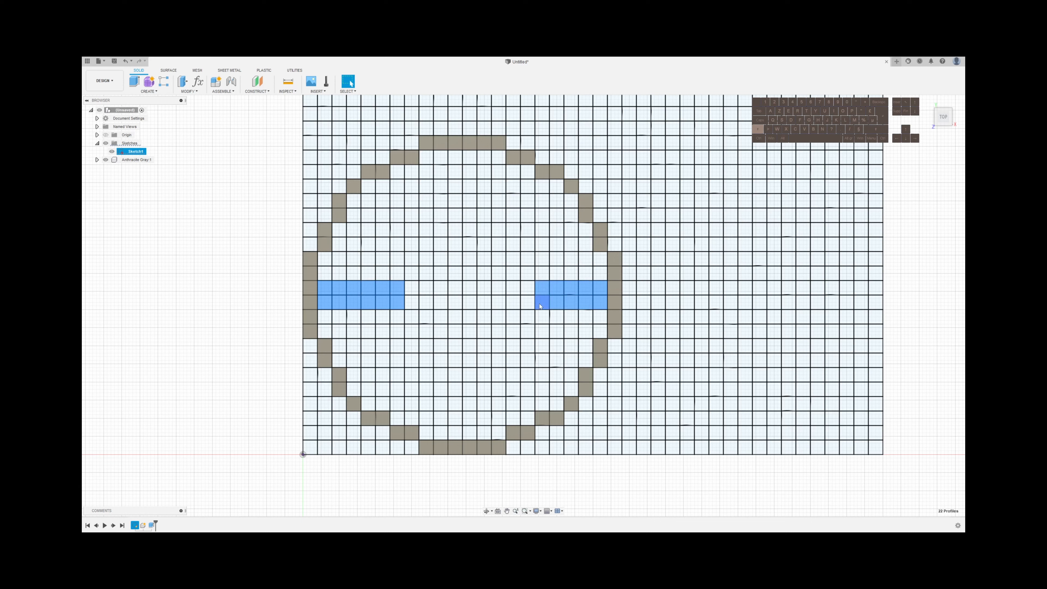
shift+click(528, 302)
shift+click(527, 288)
Add the inner ring's left-side cells in column 8 and its upper arc, with four cells in row 15, columns 10 to 13
shift+click(412, 316)
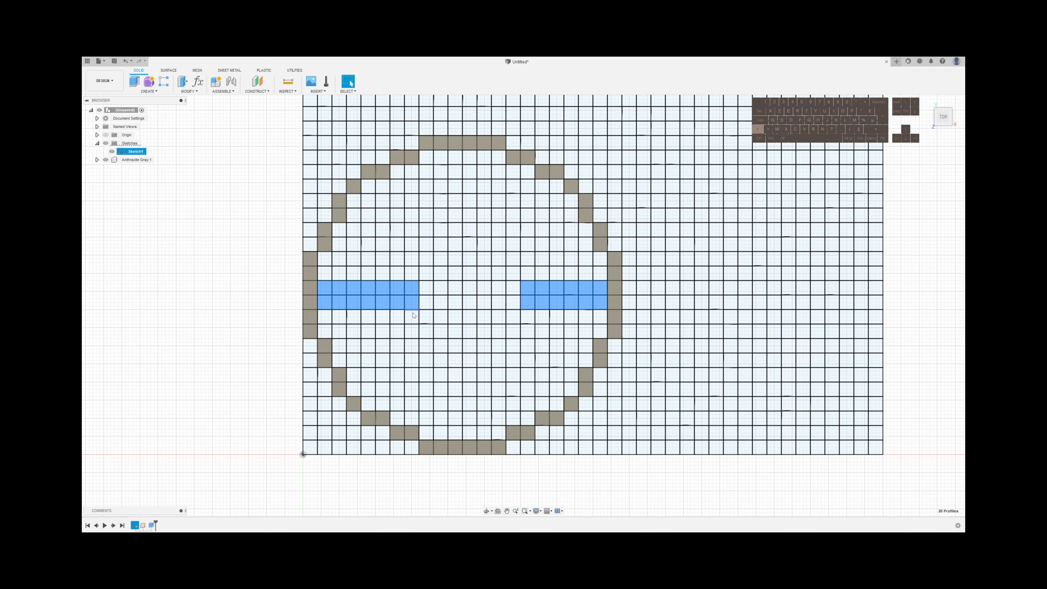
shift+click(412, 273)
shift+click(427, 259)
shift+click(441, 244)
shift+click(455, 244)
shift+click(470, 244)
shift+click(484, 244)
shift+click(498, 259)
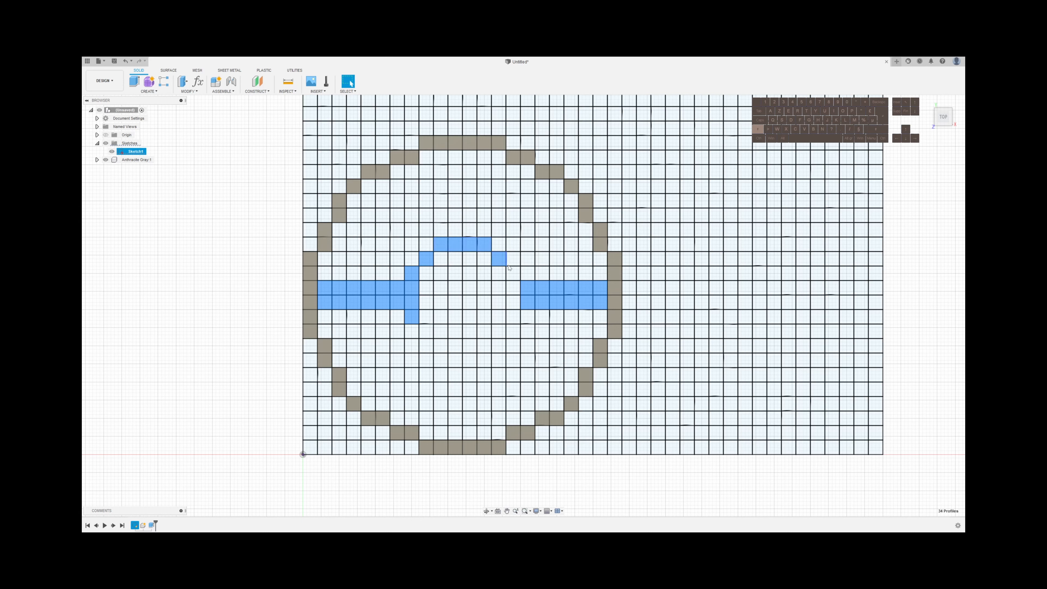
Close the inner ring with column 15, rows 13 to 10, the lower corner cells, and row 8, columns 13 to 10
shift+click(513, 273)
shift+click(513, 287)
shift+click(513, 302)
shift+click(513, 317)
shift+click(499, 332)
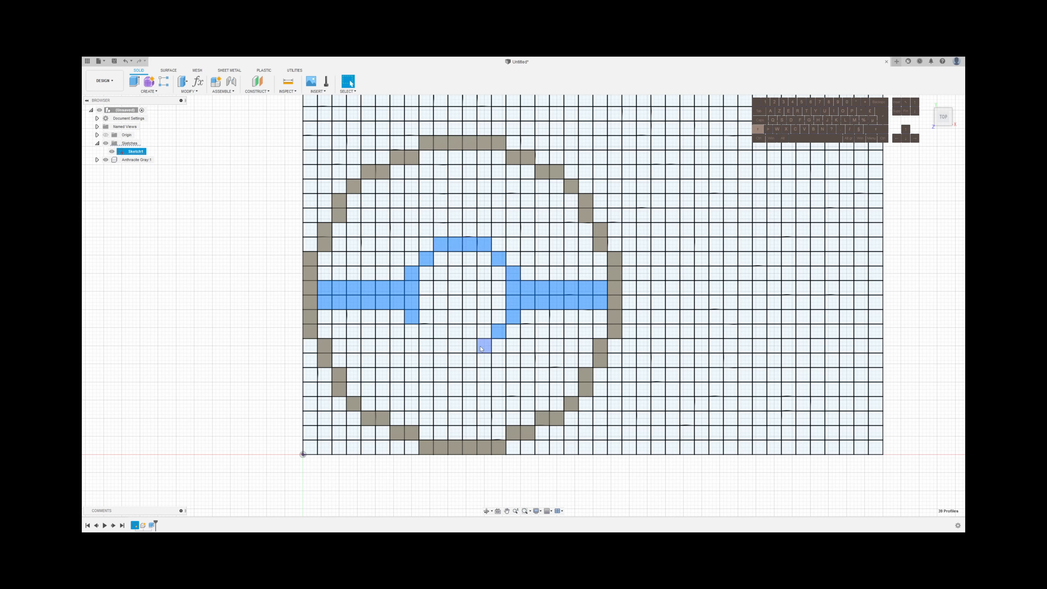
shift+click(484, 346)
shift+click(470, 346)
shift+click(455, 346)
shift+click(440, 346)
shift+click(426, 331)
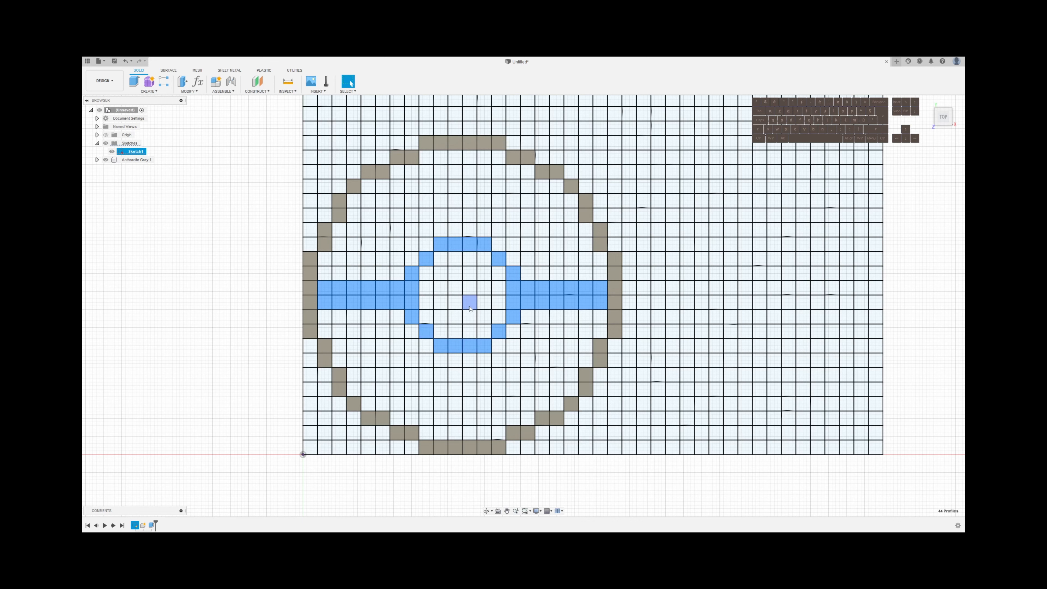
Extrude the selected bands and inner ring 0.6 mm as a new body and move it into the Anthracite Gray component
text(e6)
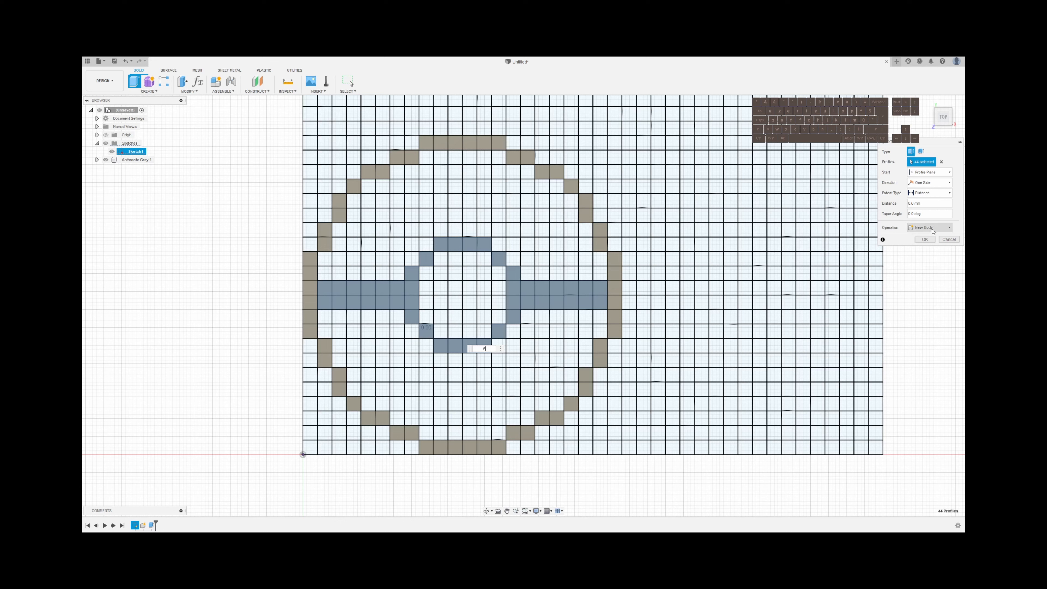
click(930, 228)
click(930, 259)
click(929, 239)
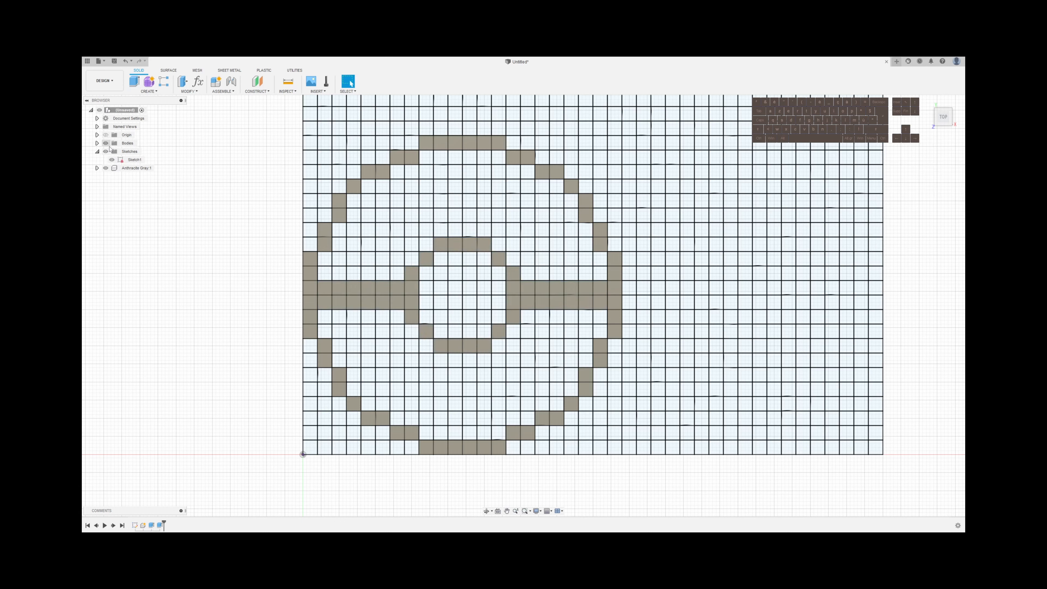
click(97, 144)
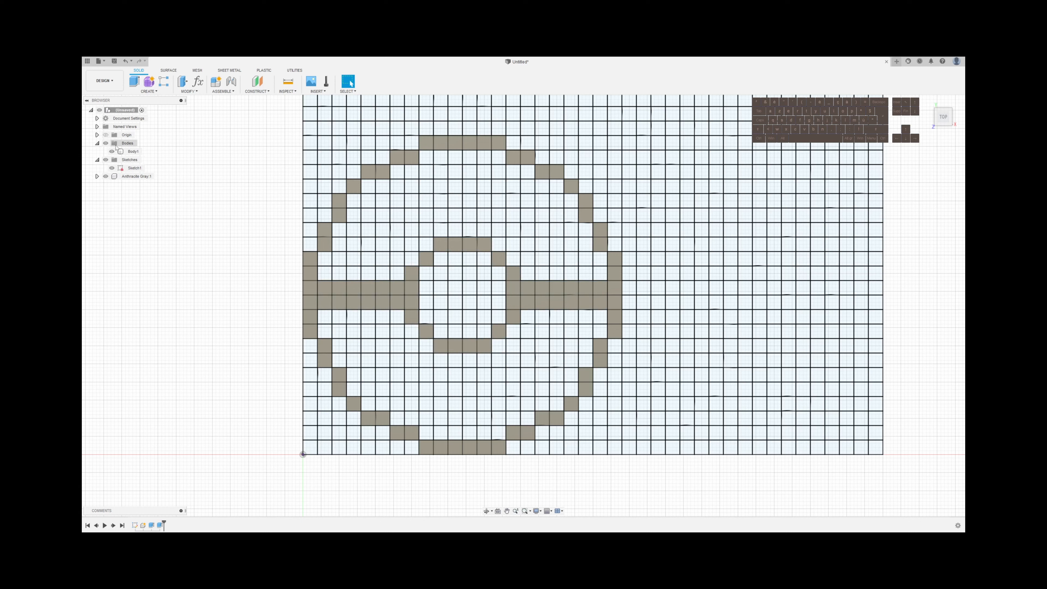
drag(132, 152, 143, 177)
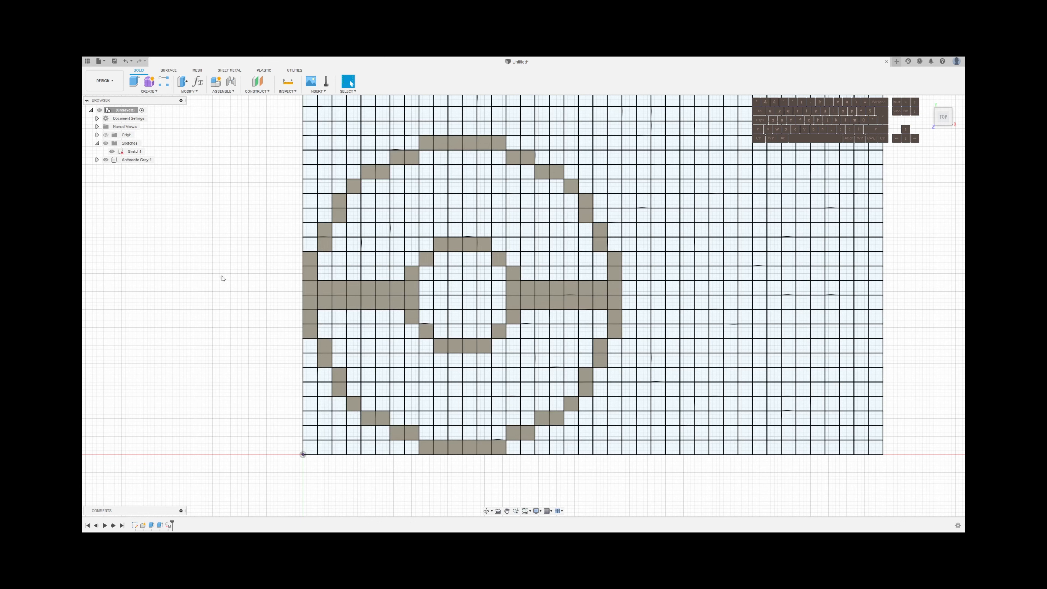
Apply the Anthracite Gray appearance from the favorites library to the Anthracite Gray component
key(a)
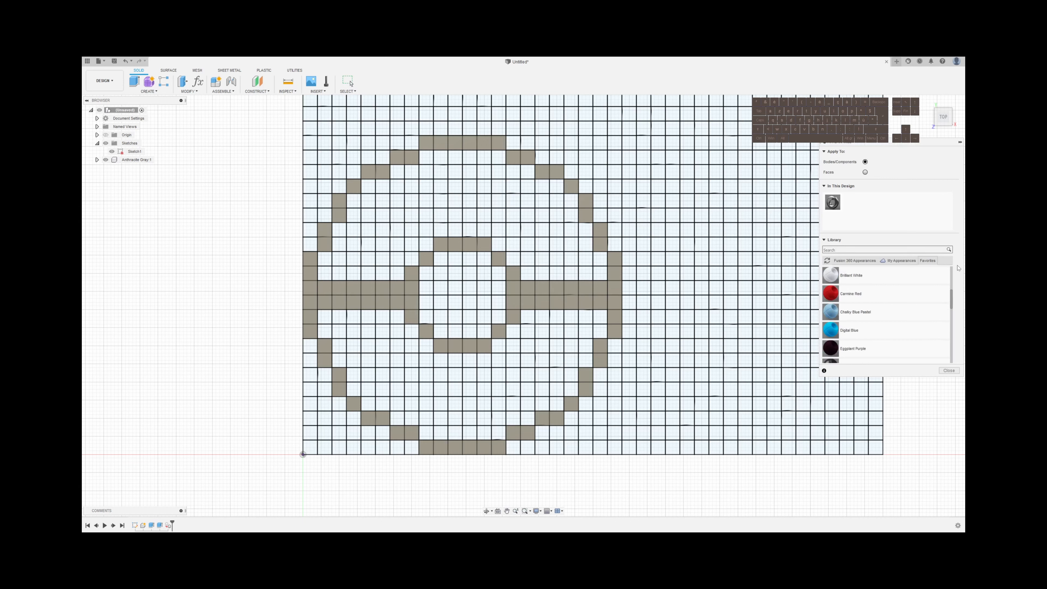
scroll(891, 330, up, 3)
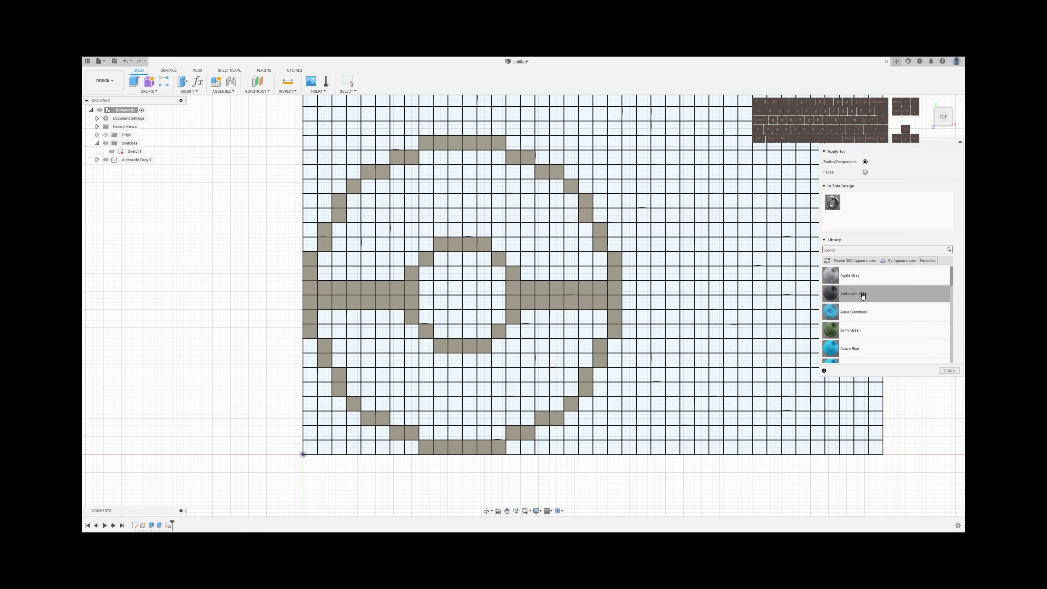
drag(861, 295, 138, 160)
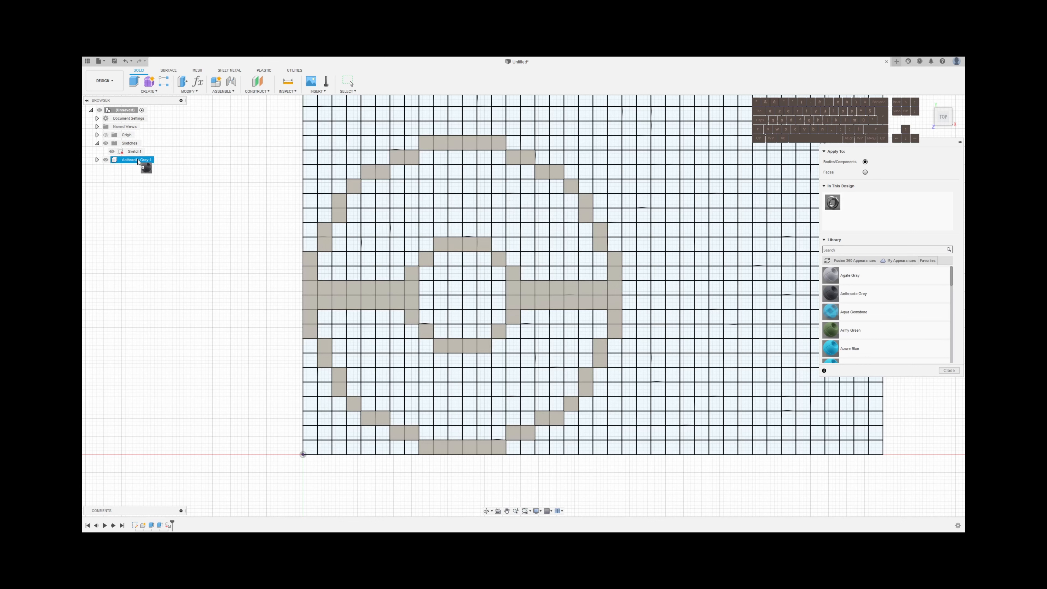
drag(138, 161, 138, 161)
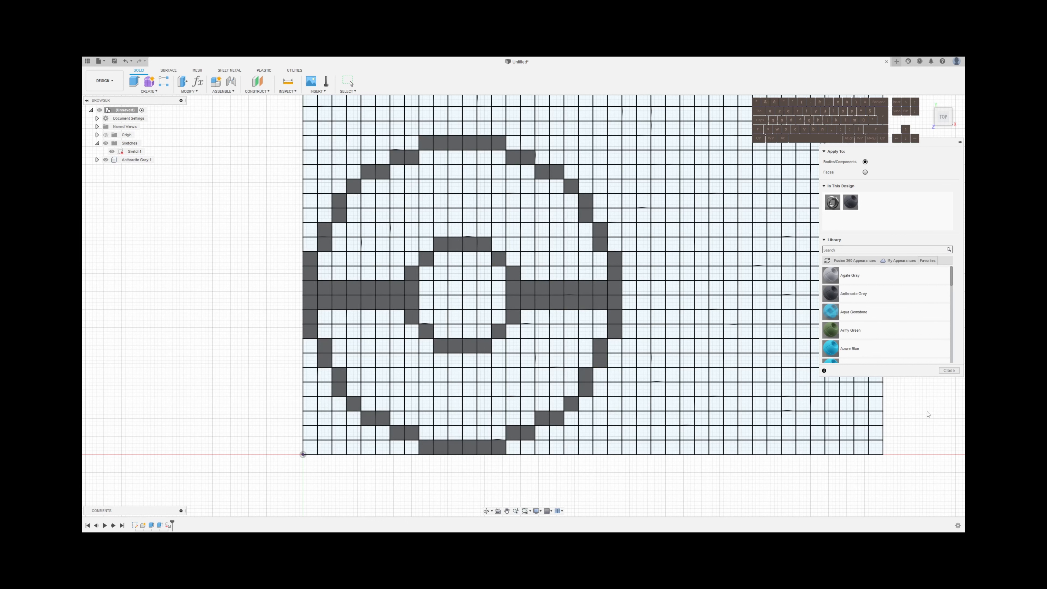
click(952, 371)
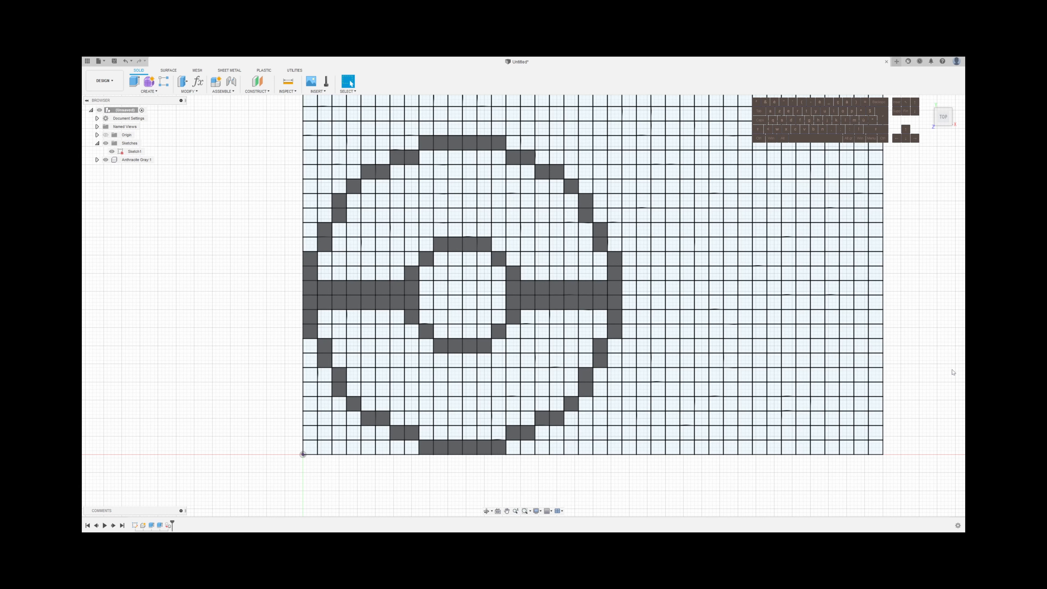
Select the cells lining the inside of the inner ring, their diagonal corner cells, and the central 2 by 2 block
click(442, 334)
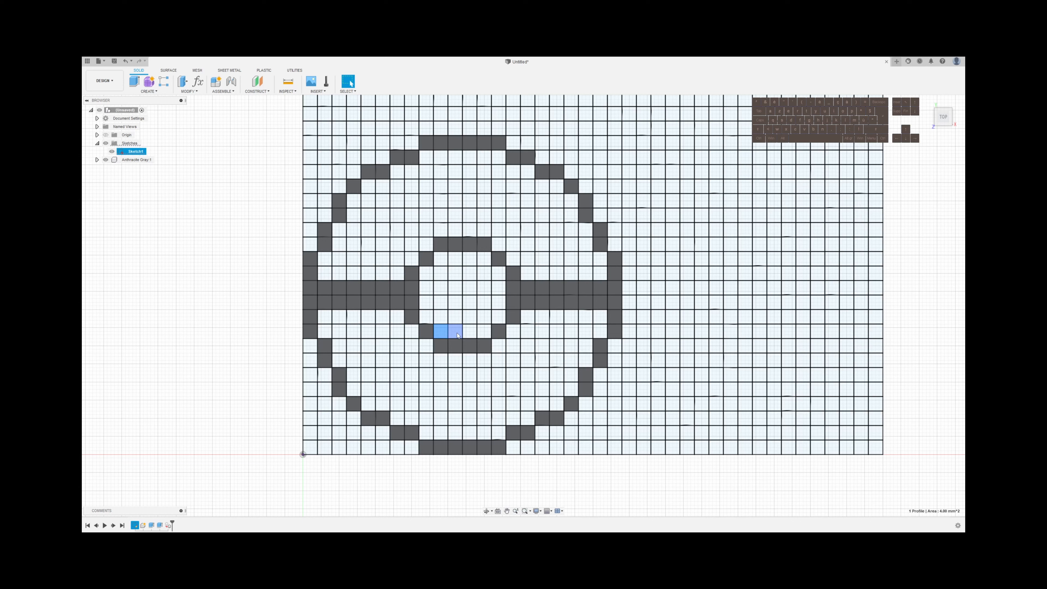
mouse_move(460, 335)
mouse_down()
mouse_move(499, 317)
mouse_move(502, 285)
mouse_move(486, 260)
mouse_move(441, 261)
mouse_move(426, 280)
mouse_move(426, 320)
mouse_move(484, 317)
mouse_move(458, 274)
mouse_move(453, 288)
mouse_move(473, 289)
mouse_move(469, 303)
mouse_move(455, 305)
mouse_move(474, 346)
mouse_move(440, 287)
mouse_up()
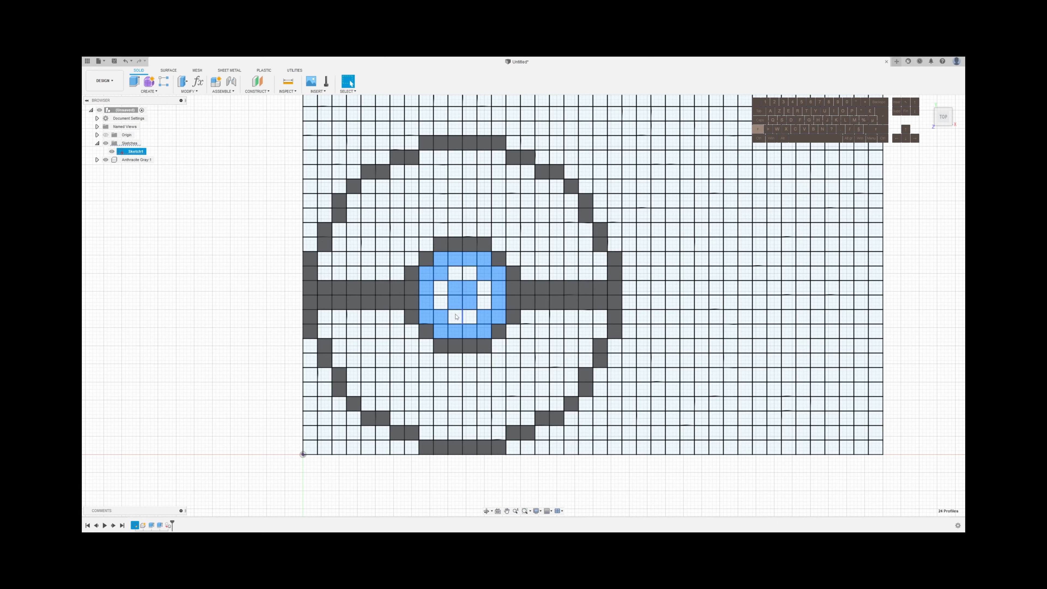
click(469, 320)
Extrude the selected center cells 0.6 mm as a new component
key(e)
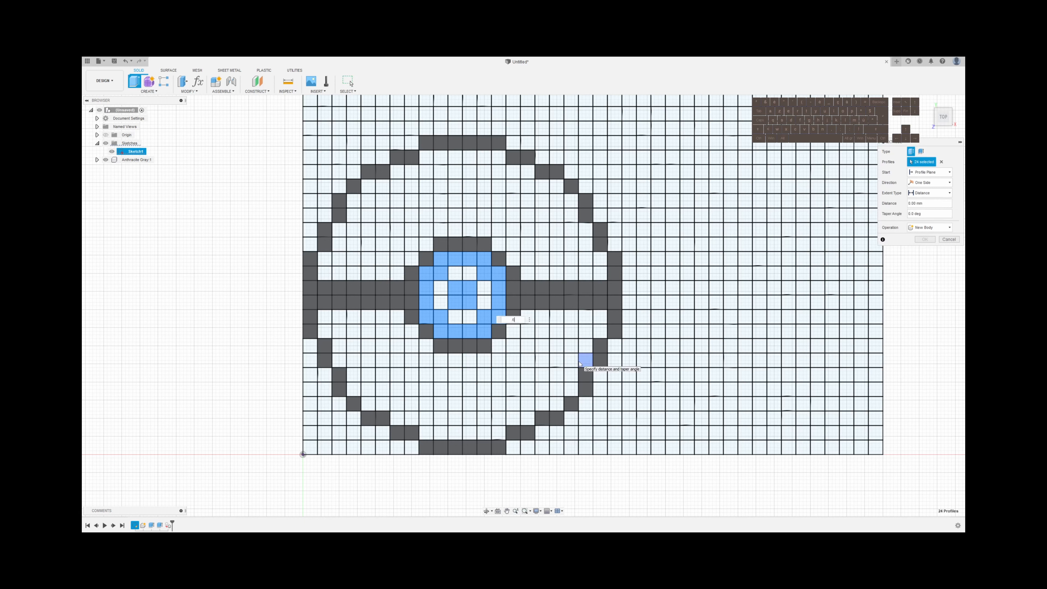
text(.6)
click(931, 227)
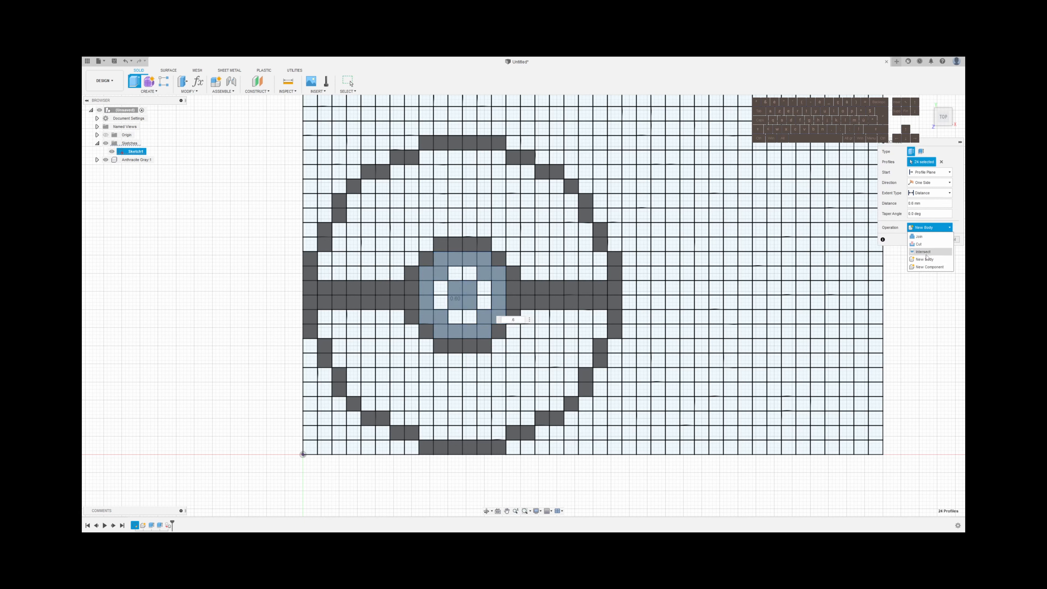
click(928, 268)
click(926, 239)
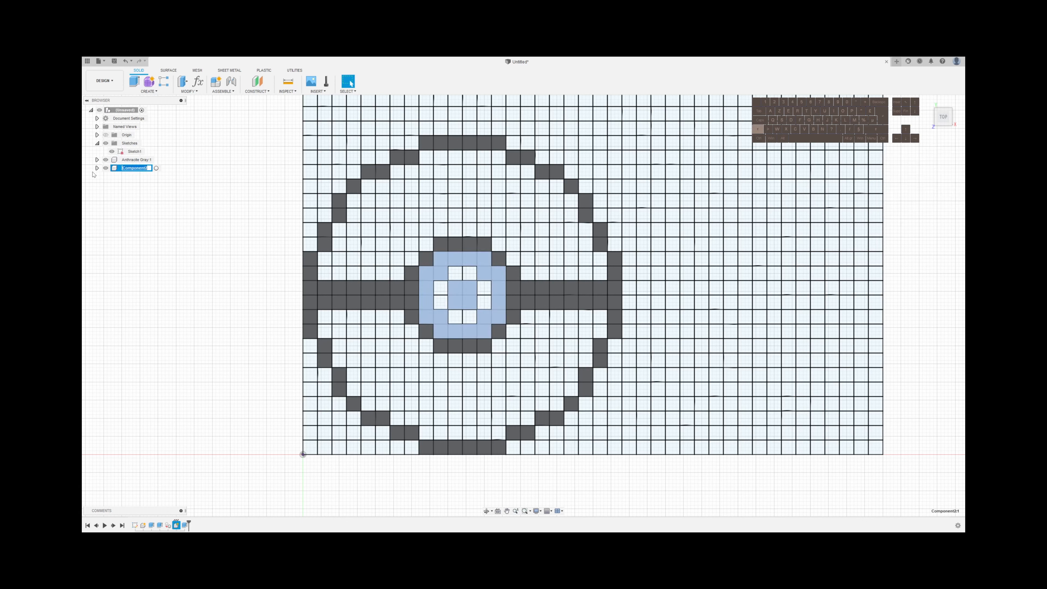
Rename the center component as Brilliant White and apply the Brilliant White appearance to it
text(Brilliant White)
key(Return)
click(249, 318)
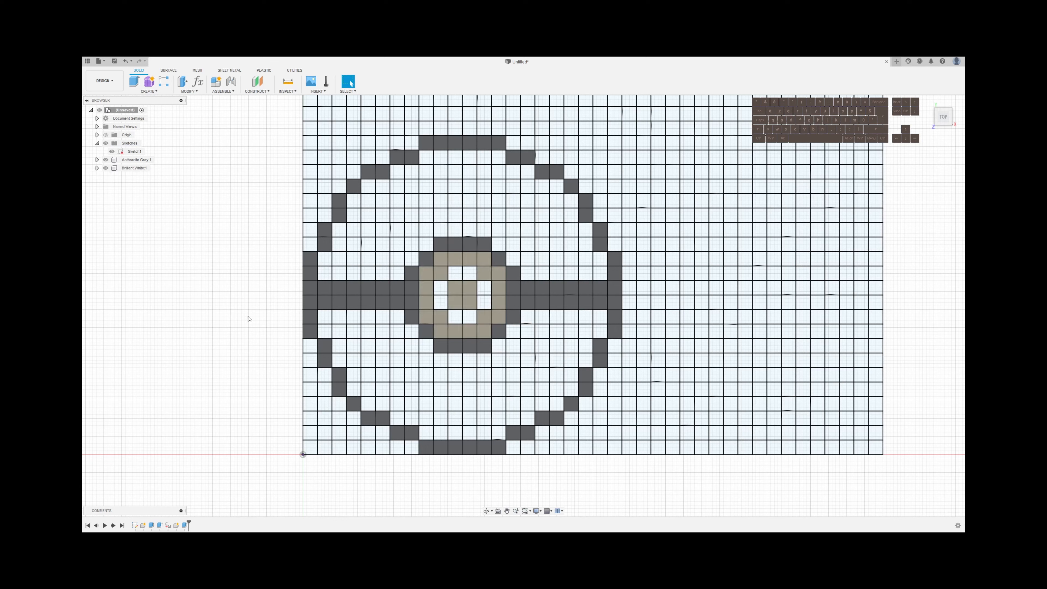
key(a)
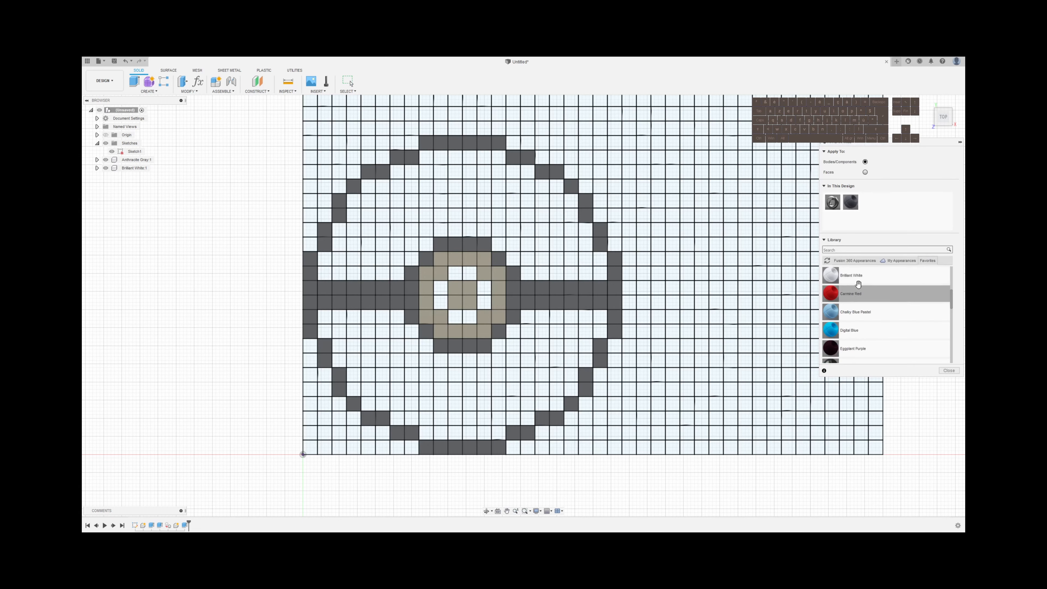
drag(830, 275, 136, 168)
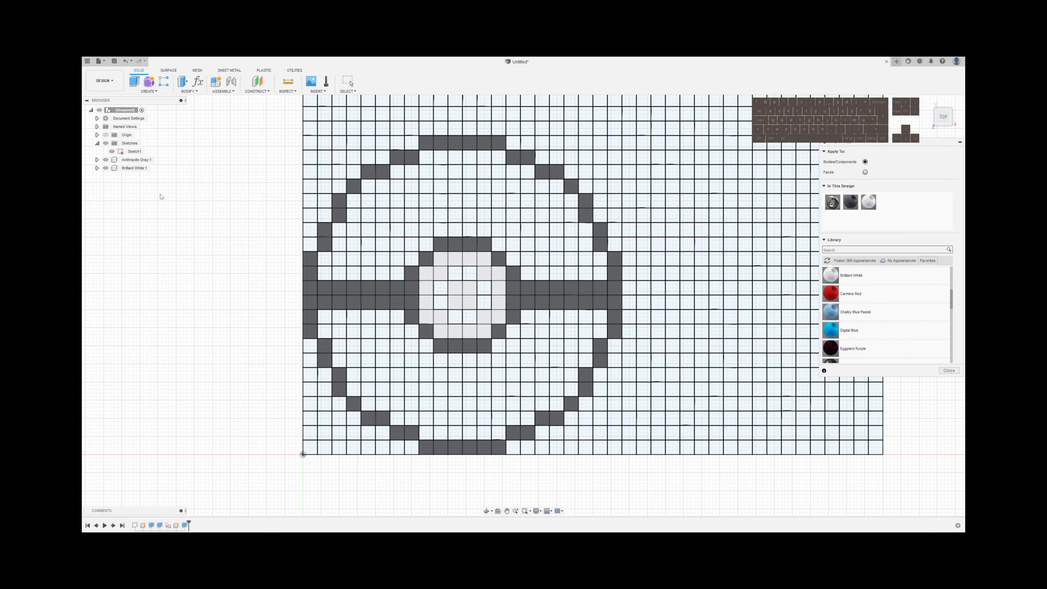
Extrude the eight open cells inside the white center 0.4 mm as a new body
key(Escape)
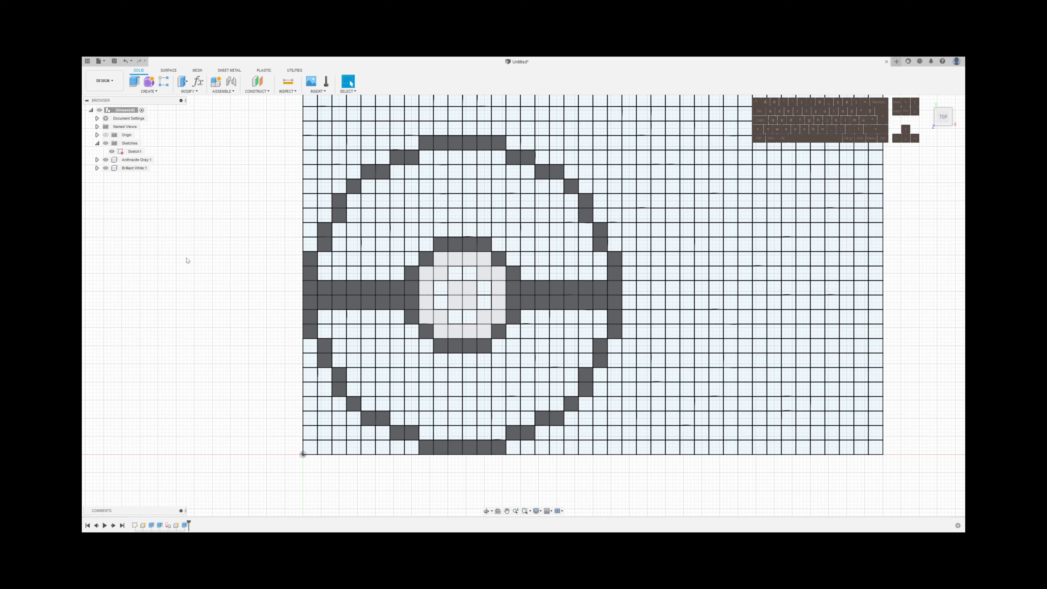
click(455, 316)
shift+click(470, 316)
shift+click(484, 302)
shift+click(484, 288)
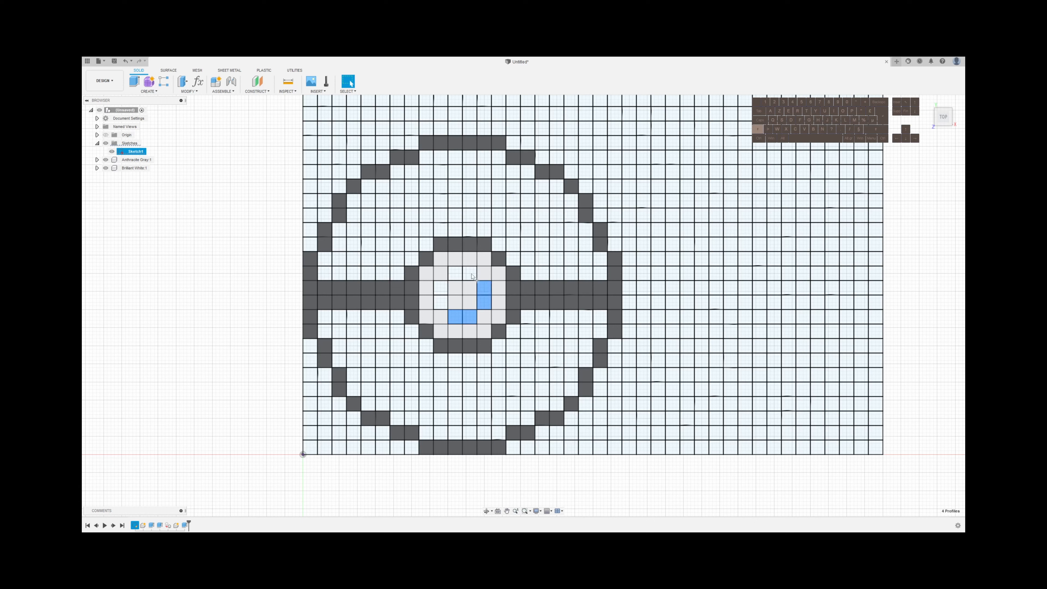
shift+click(472, 275)
shift+click(455, 274)
shift+click(440, 289)
shift+click(442, 302)
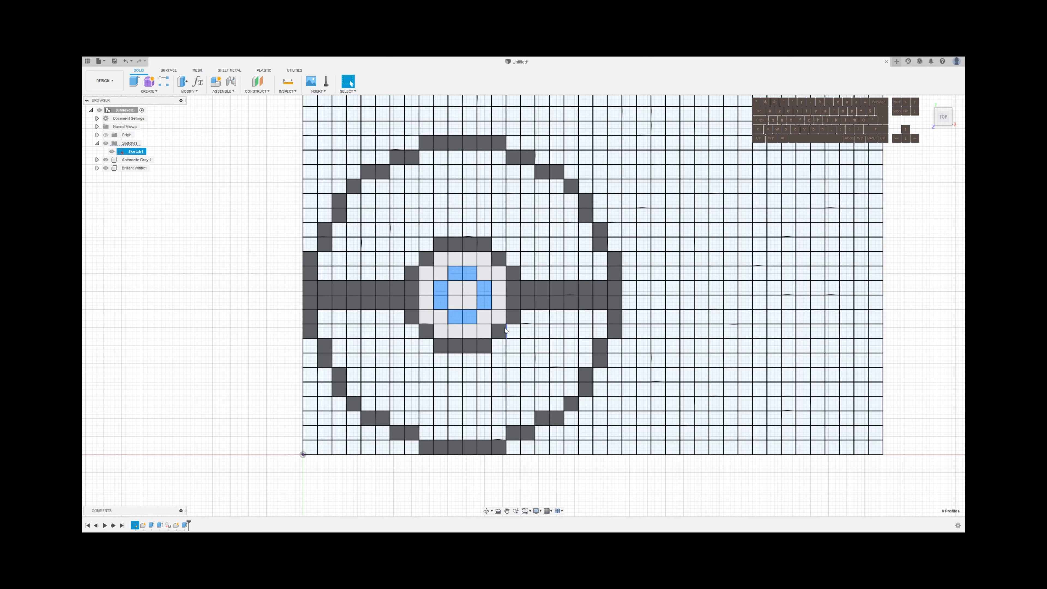
key(e)
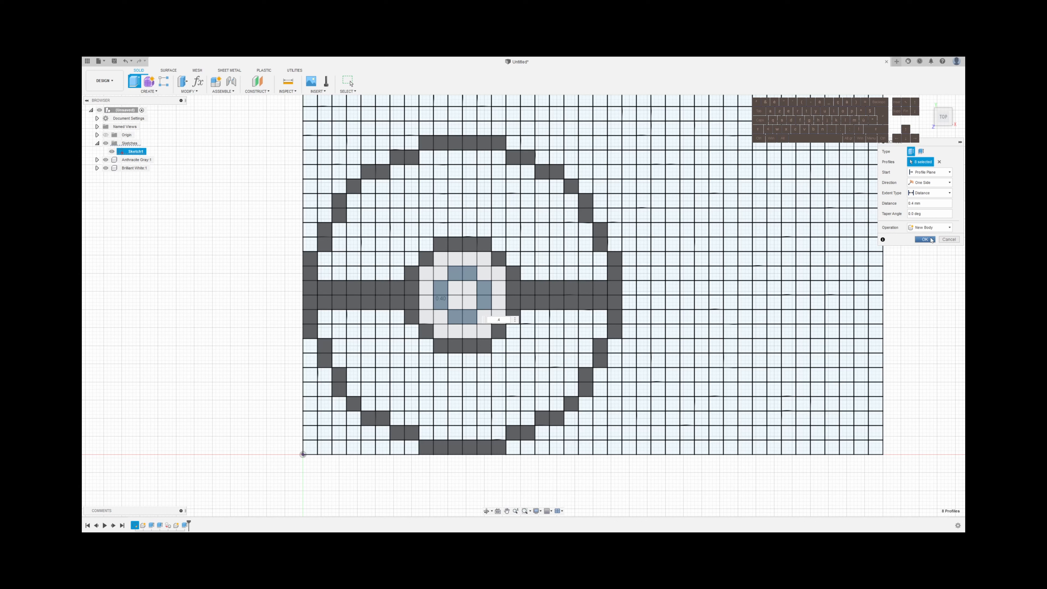
click(924, 240)
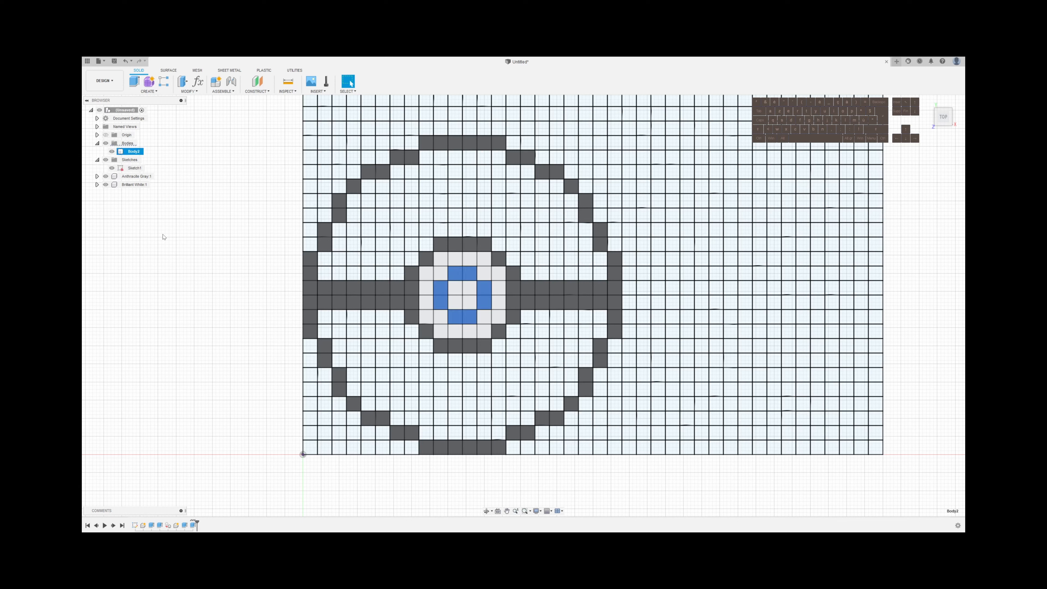
Extrude the top faces of the four new center blocks 0.2 mm as a separate new body
click(474, 313)
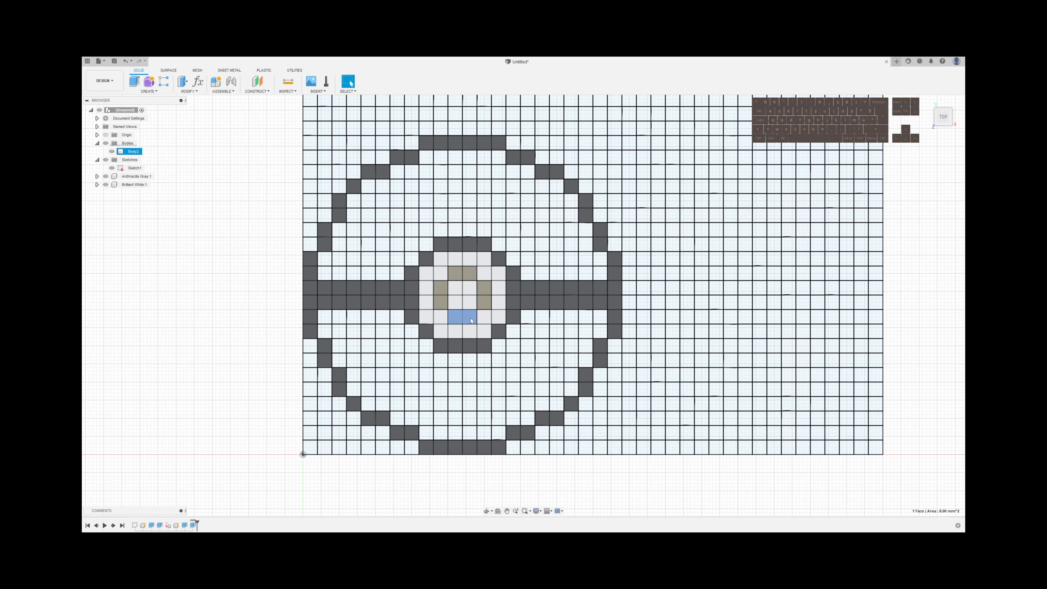
shift+click(485, 295)
shift+click(462, 273)
shift+click(442, 291)
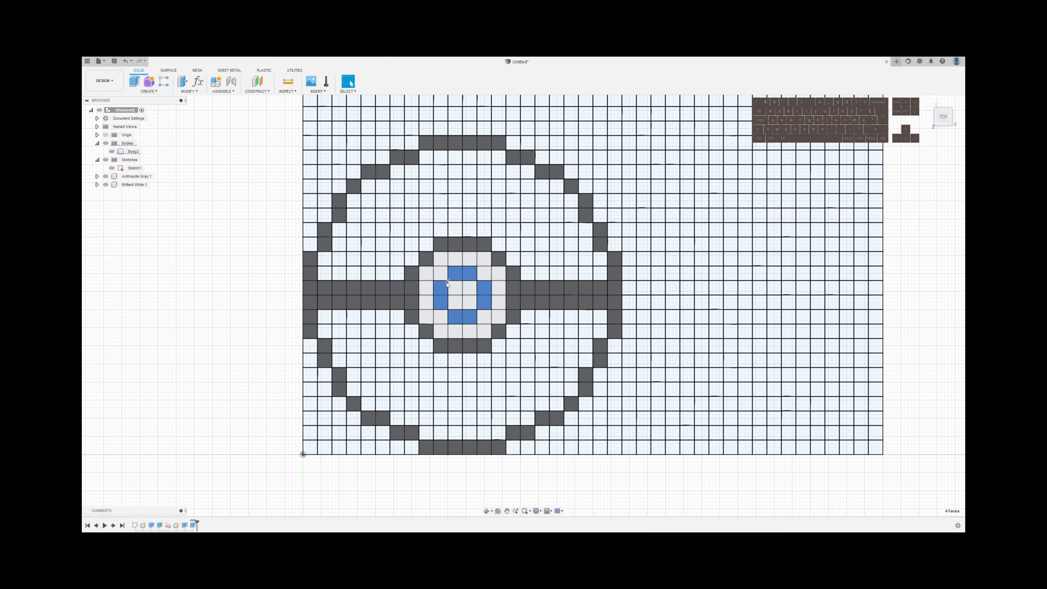
key(e)
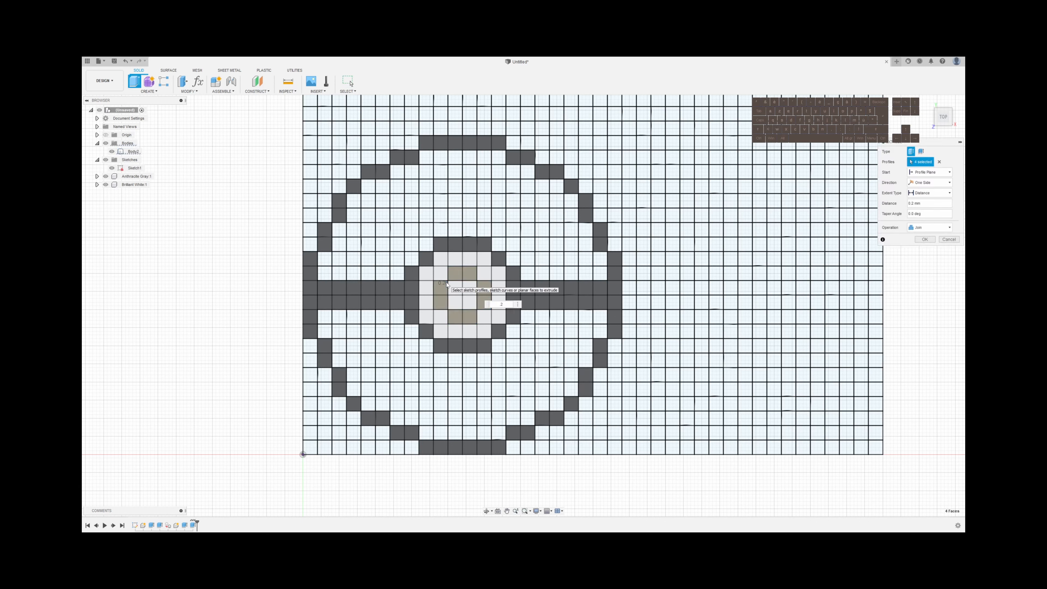
click(948, 228)
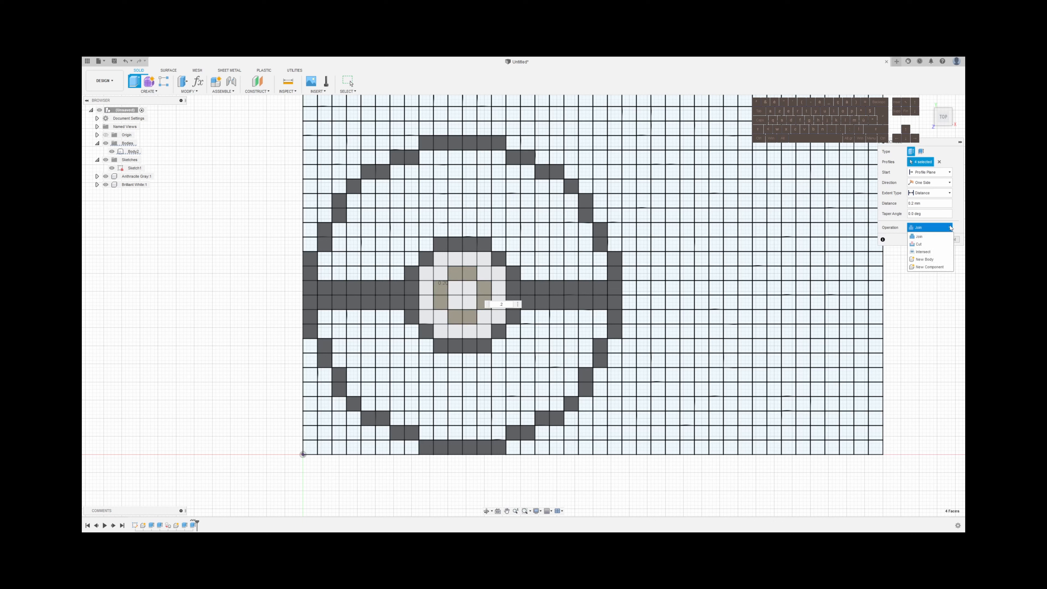
click(926, 260)
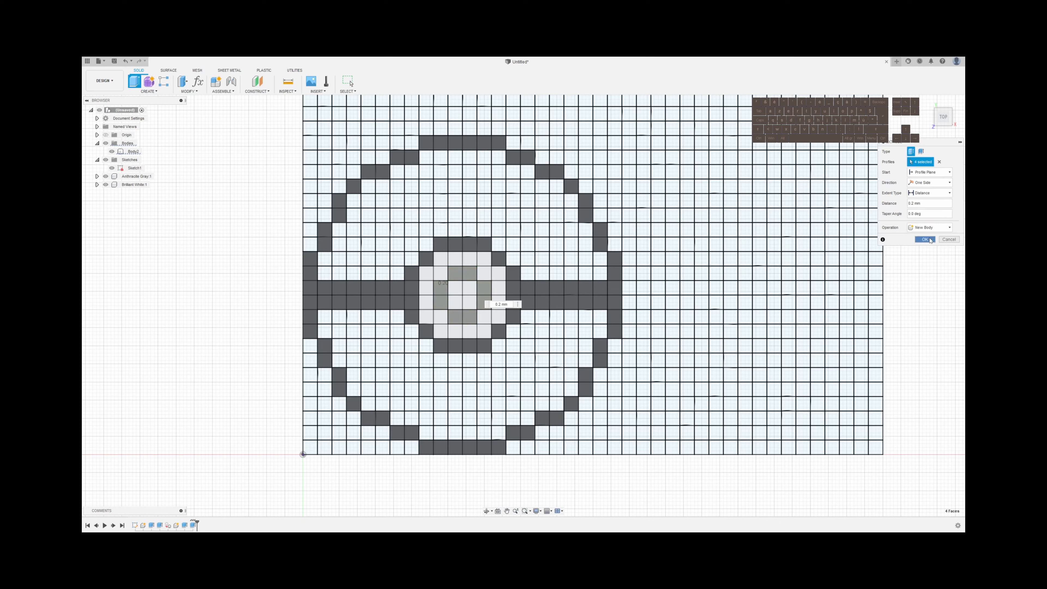
click(924, 240)
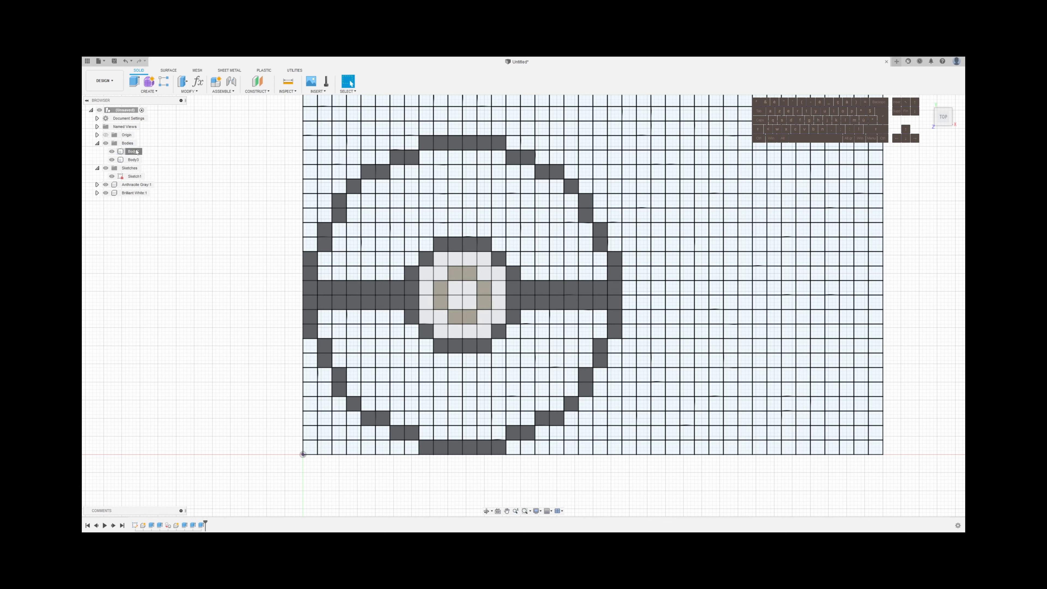
Move the lower 0.4 mm body into the Anthracite Gray component and the upper 0.2 mm body into the Brilliant White component
drag(137, 152, 140, 185)
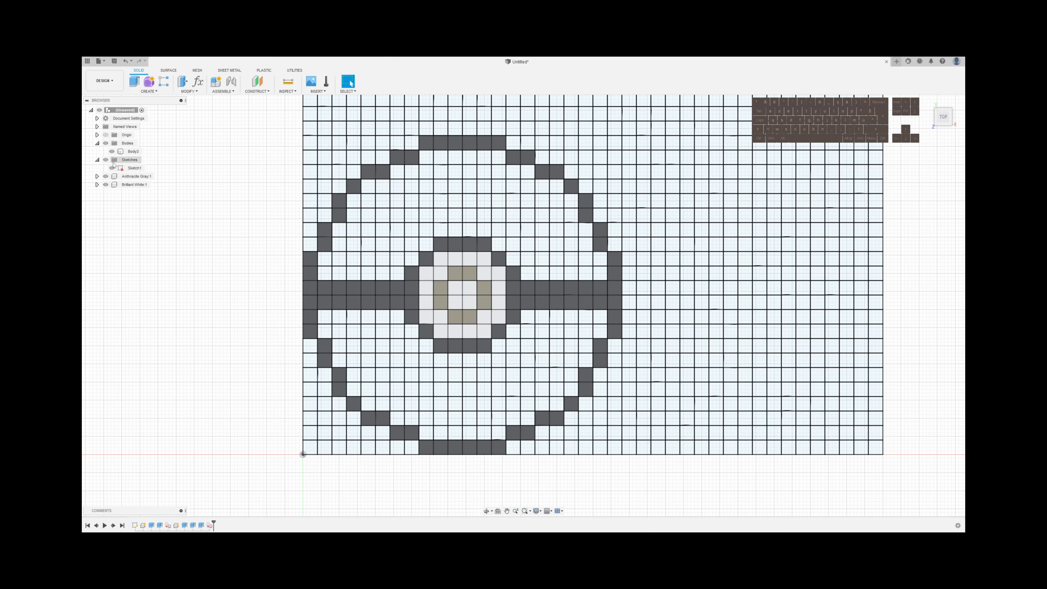
click(112, 151)
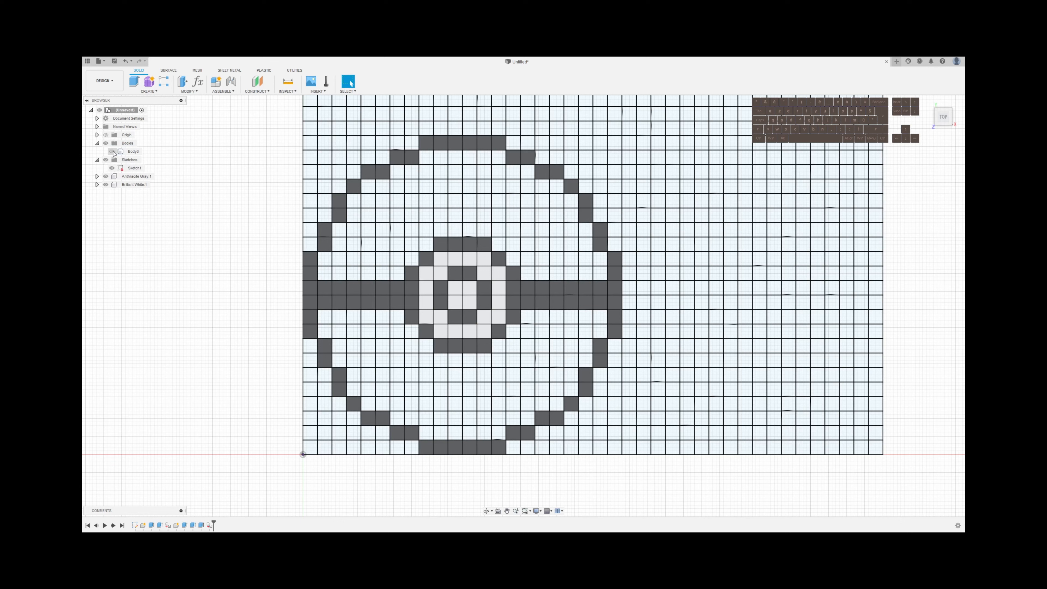
click(112, 152)
drag(133, 151, 137, 183)
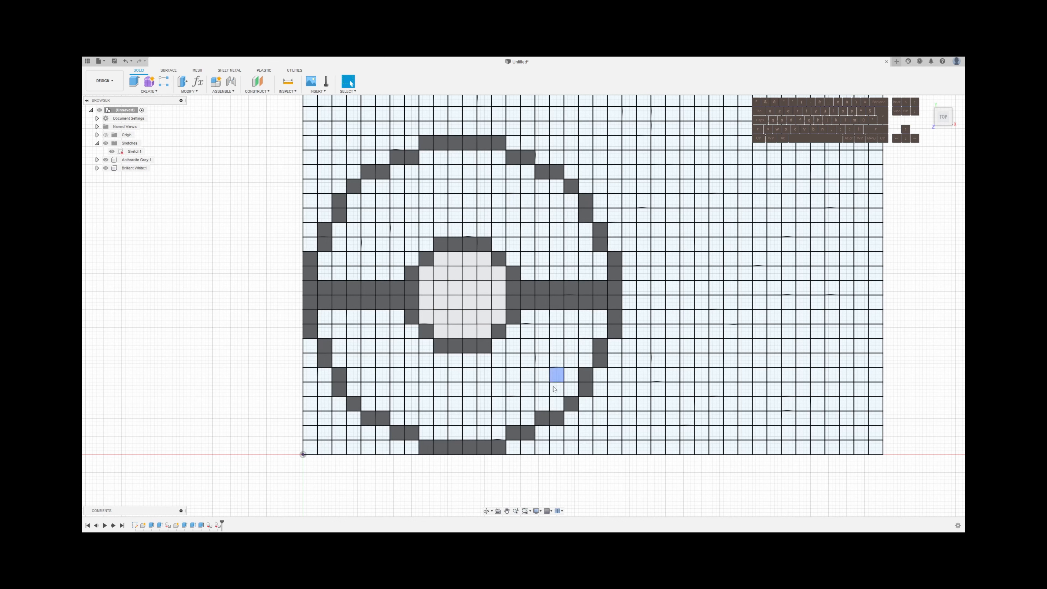
shift+click(355, 373)
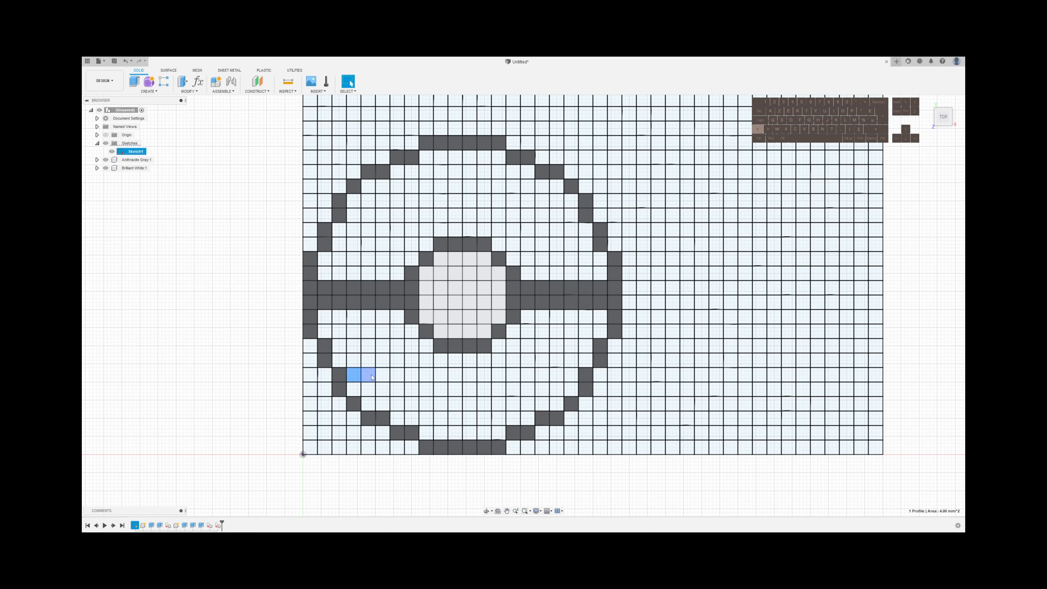
shift+click(367, 374)
shift+click(367, 360)
shift+click(355, 359)
shift+click(367, 342)
shift+click(368, 332)
shift+click(354, 331)
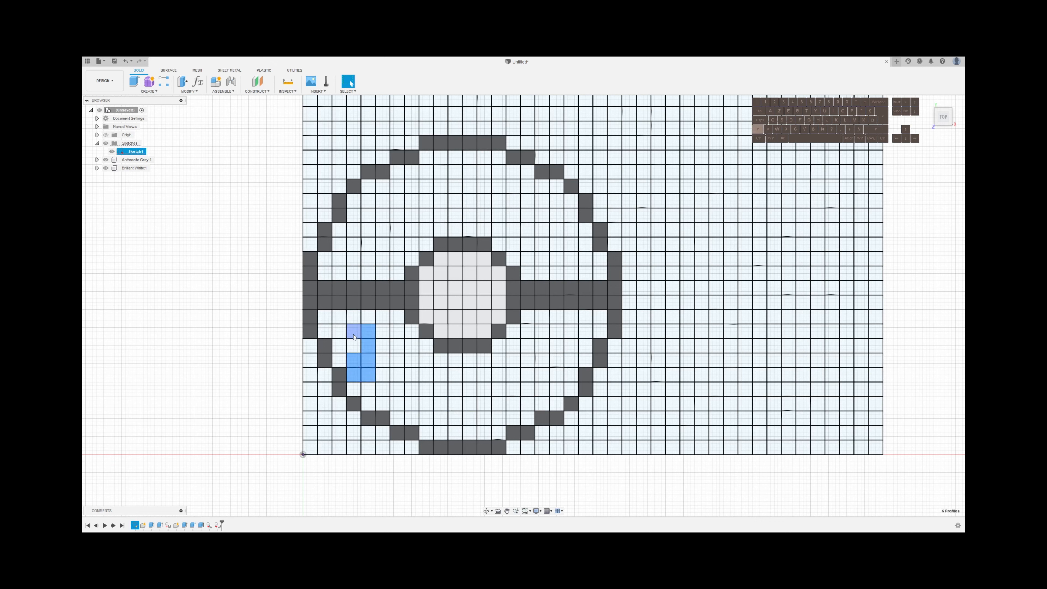
shift+click(354, 345)
shift+click(339, 346)
shift+click(340, 331)
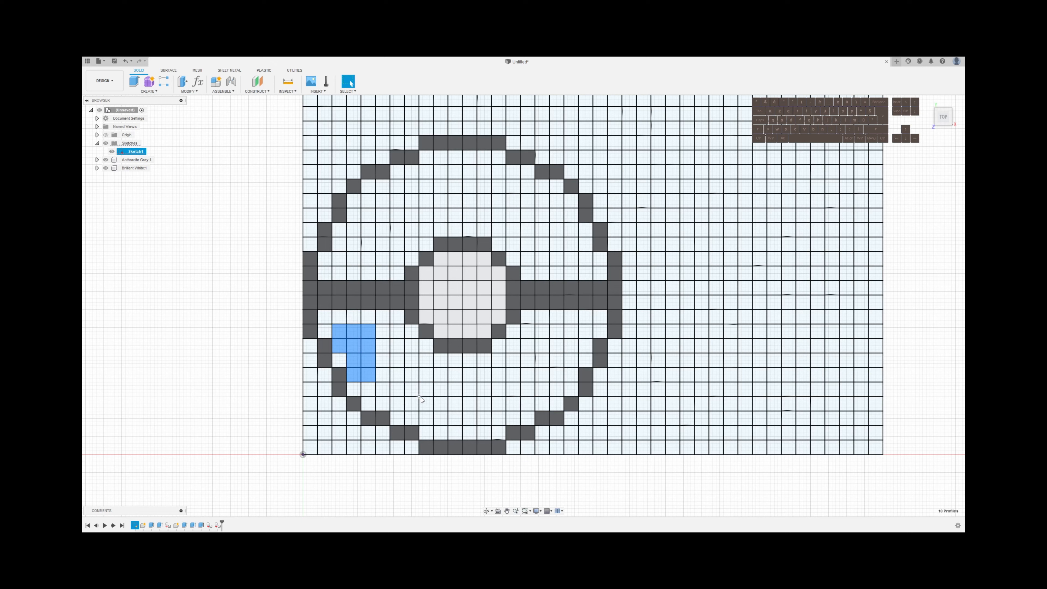
key(Escape)
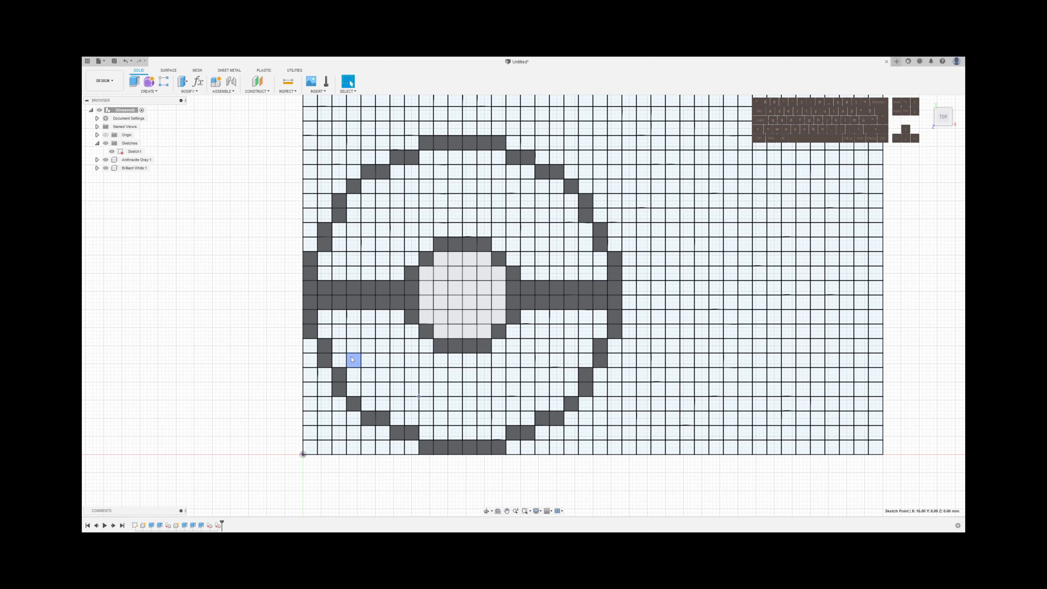
mouse_move(351, 356)
mouse_down()
mouse_move(556, 393)
mouse_move(560, 407)
mouse_up()
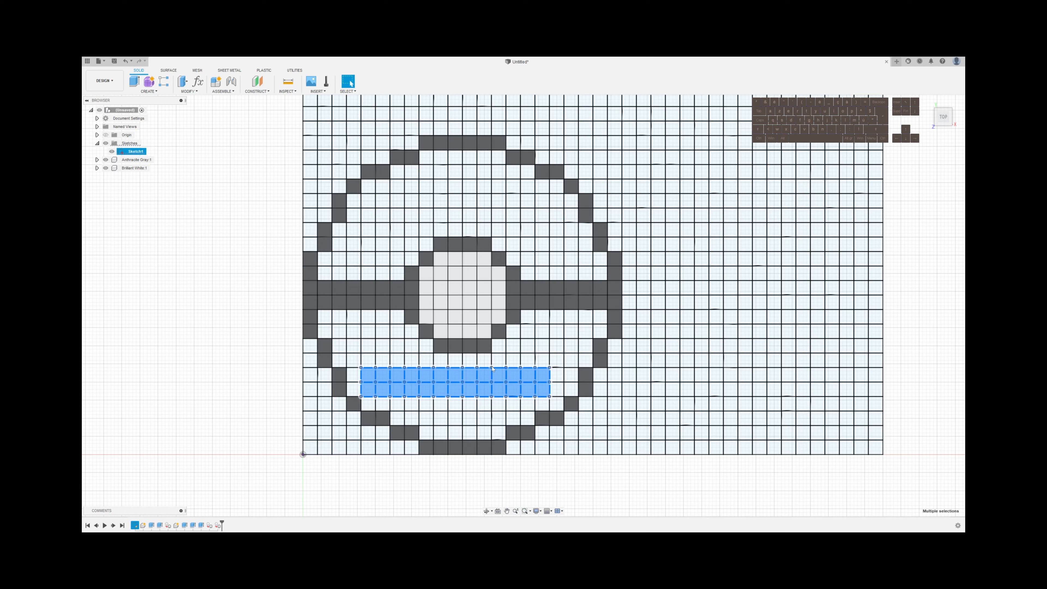
click(354, 360)
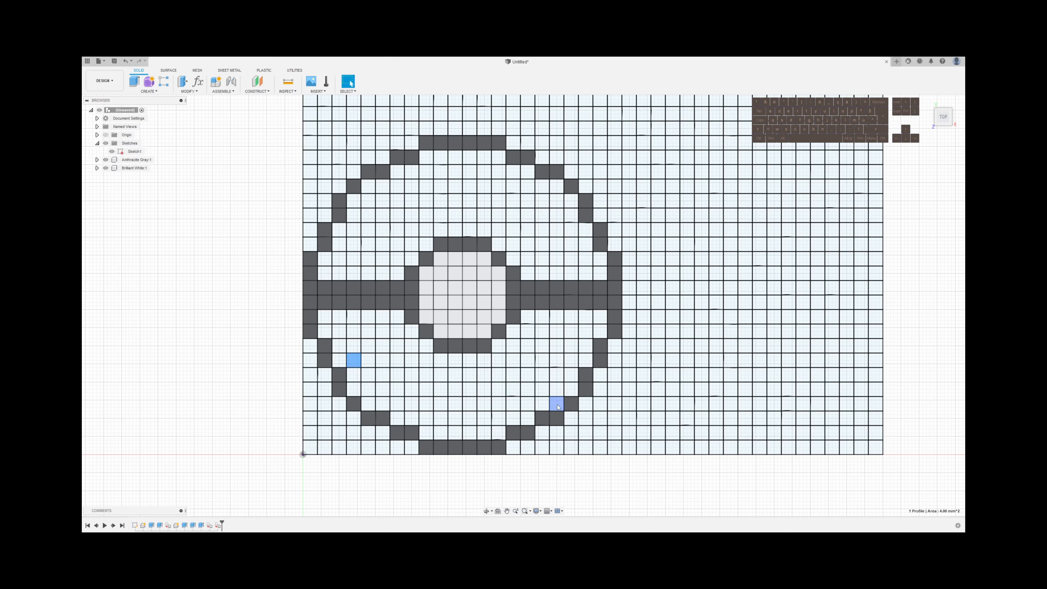
Extrude all open cells in the ball's lower half 0.6 mm as a new body and move it into the Brilliant White component
drag(558, 405, 366, 359)
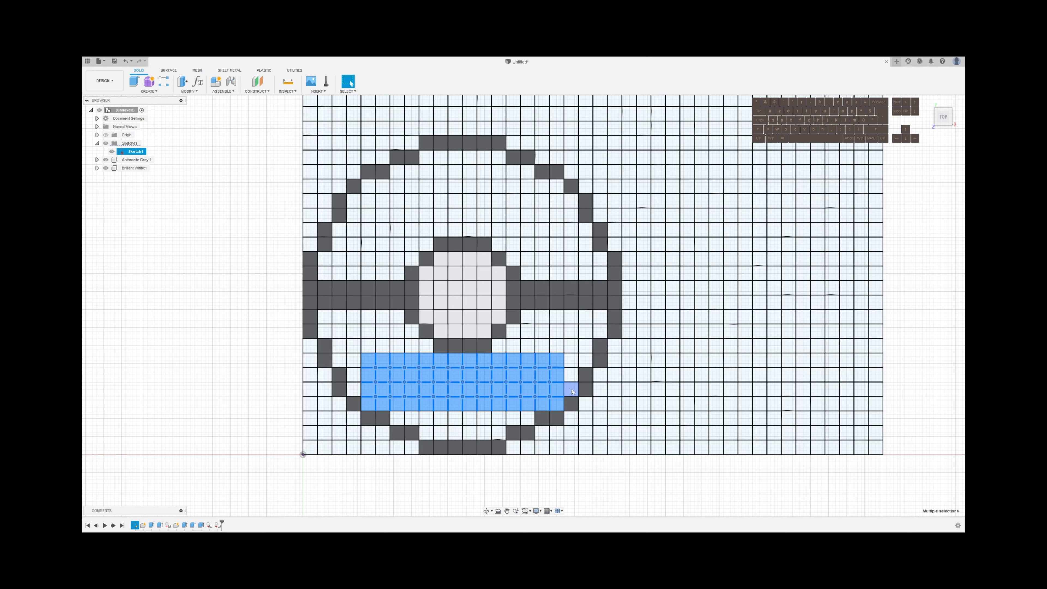
mouse_move(572, 390)
ctrl+mouse_down()
mouse_move(589, 319)
mouse_move(600, 320)
mouse_move(571, 319)
mouse_move(555, 347)
mouse_move(543, 318)
mouse_move(529, 343)
mouse_move(527, 317)
mouse_move(498, 346)
ctrl+mouse_up()
mouse_move(504, 419)
ctrl+mouse_down()
mouse_move(497, 433)
mouse_move(482, 419)
mouse_move(471, 435)
mouse_move(441, 419)
mouse_move(427, 433)
mouse_move(396, 420)
mouse_move(354, 389)
mouse_move(339, 332)
mouse_move(325, 330)
mouse_move(340, 317)
mouse_move(363, 347)
mouse_move(384, 317)
mouse_move(387, 344)
mouse_move(398, 346)
mouse_move(397, 331)
mouse_move(426, 347)
ctrl+mouse_up()
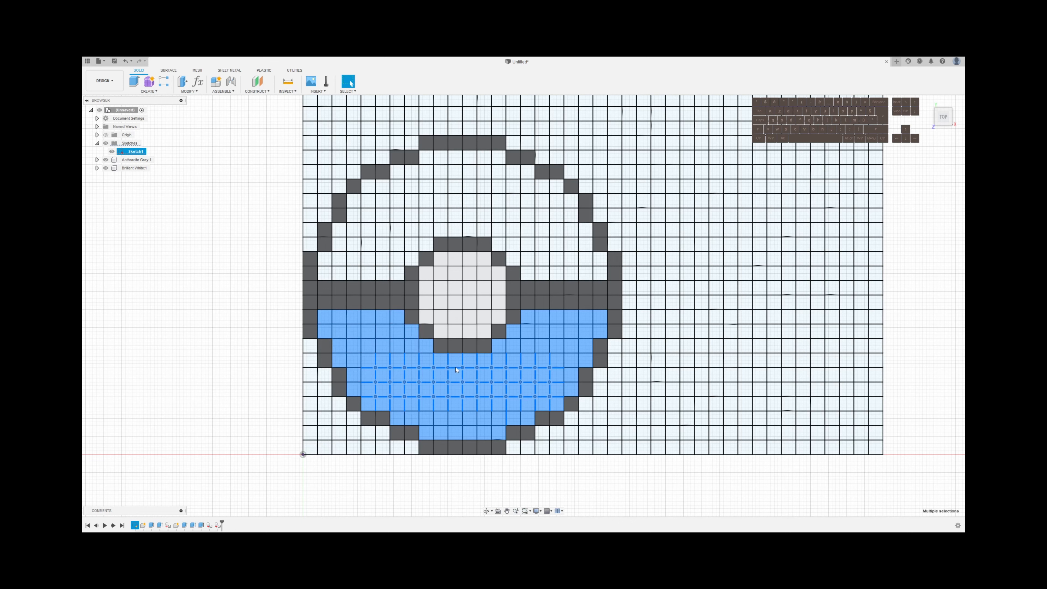
key(e)
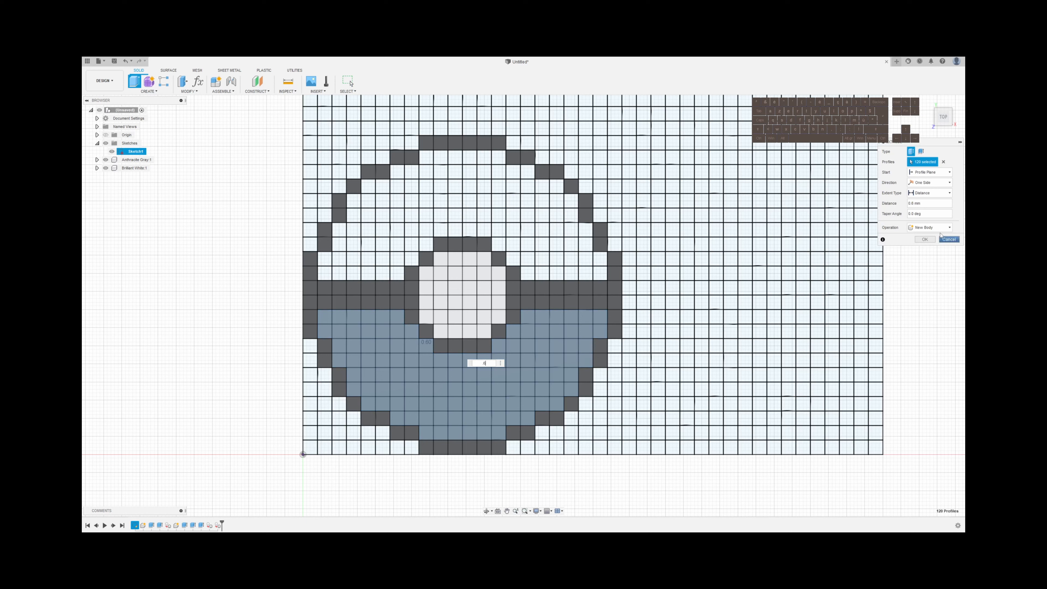
click(926, 239)
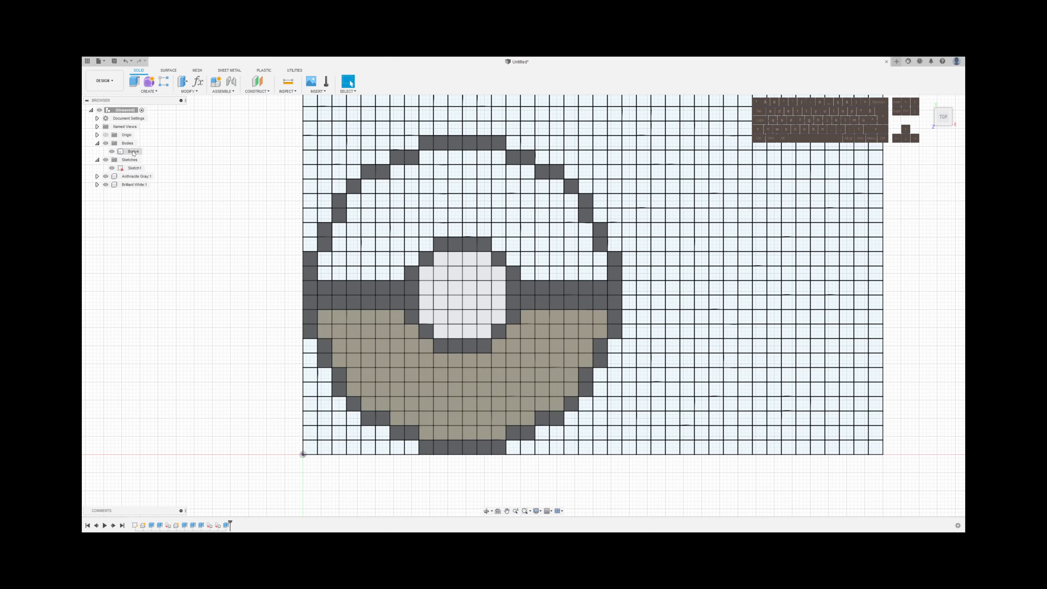
drag(132, 154, 131, 188)
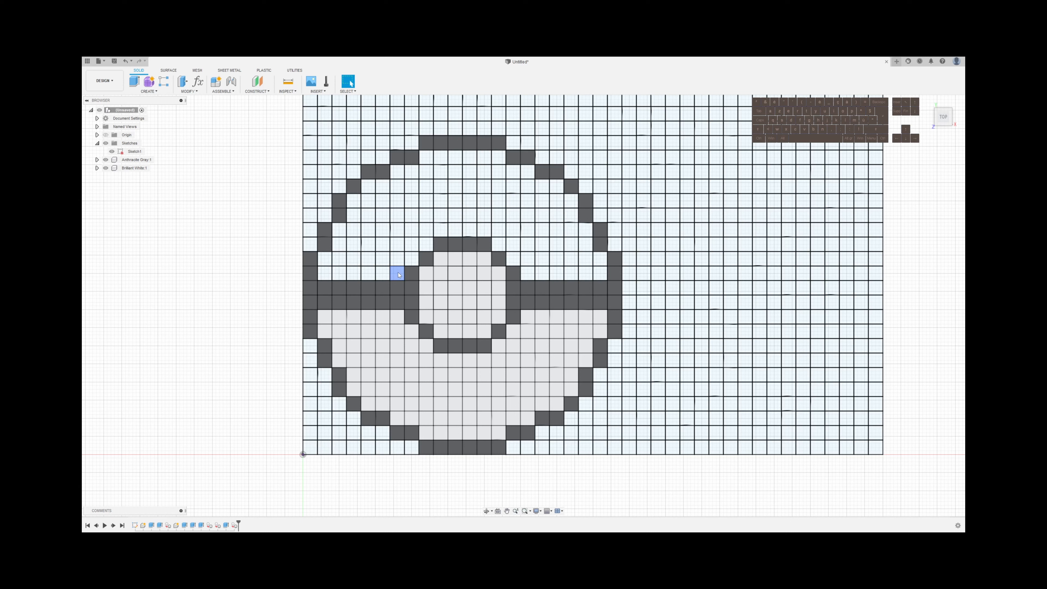
Select the six cells directly beneath the top outline and the one cell diagonally below each end of that row
click(497, 157)
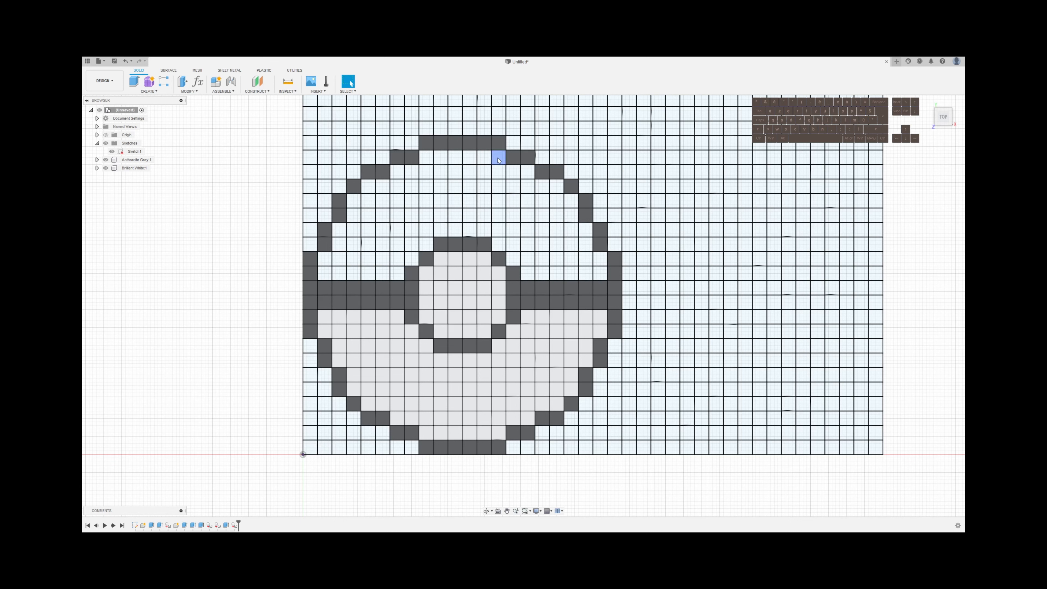
shift+click(484, 157)
shift+click(470, 157)
shift+click(456, 157)
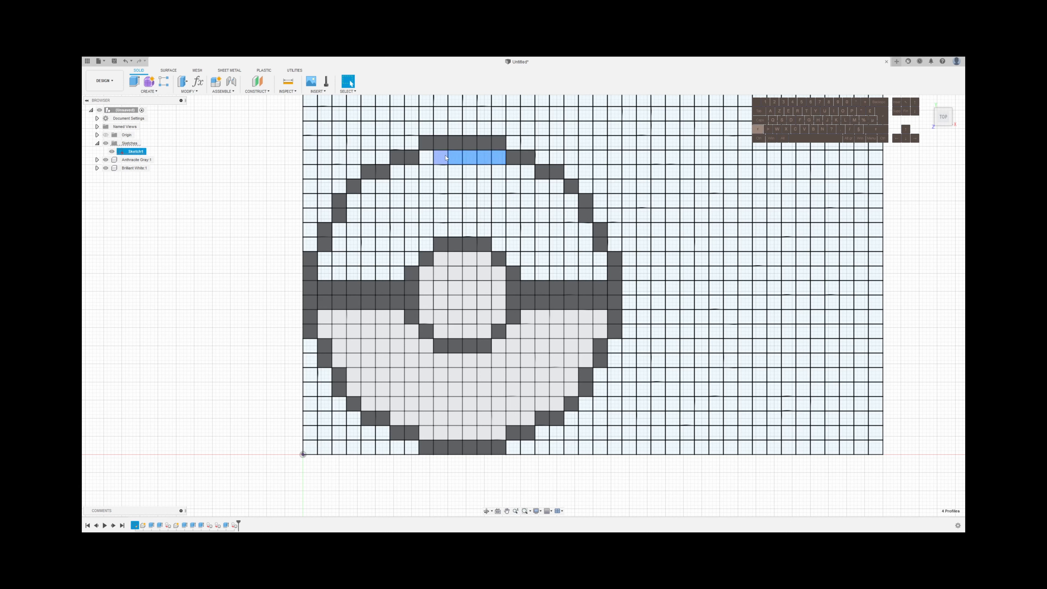
shift+click(446, 157)
shift+click(426, 158)
shift+click(528, 172)
shift+click(513, 172)
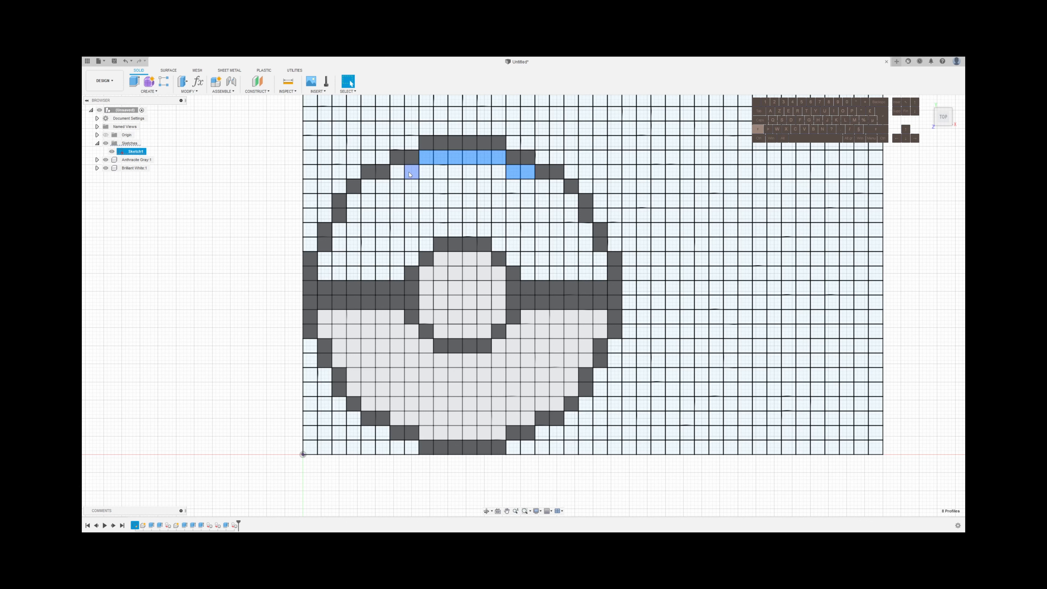
shift+click(410, 173)
shift+click(527, 172)
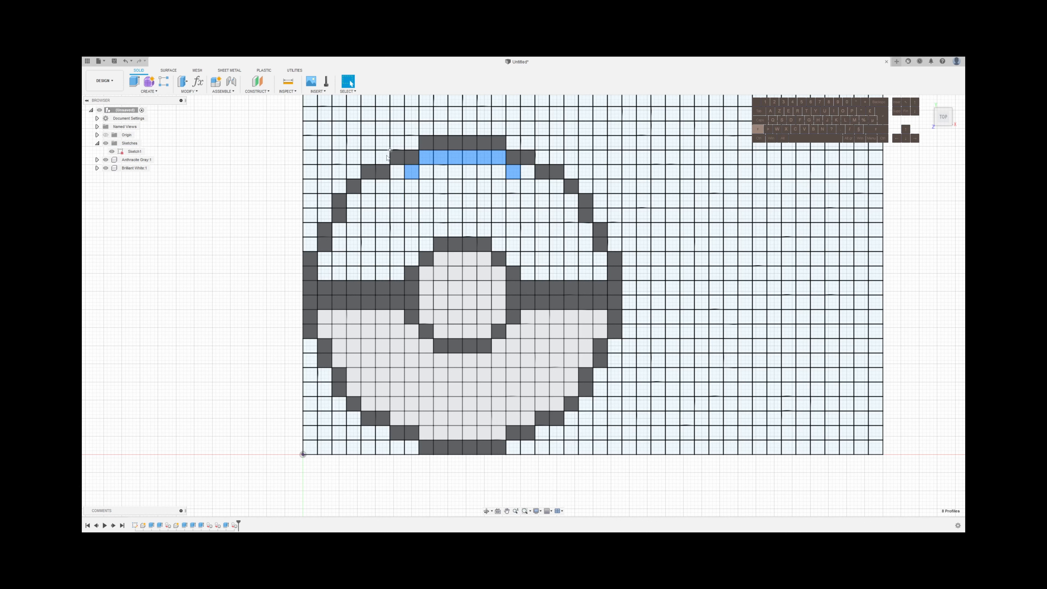
Add to the selection the cells at both ends of the inner ring's top edge and those beside the ring just above the band
shift+click(499, 244)
shift+click(511, 260)
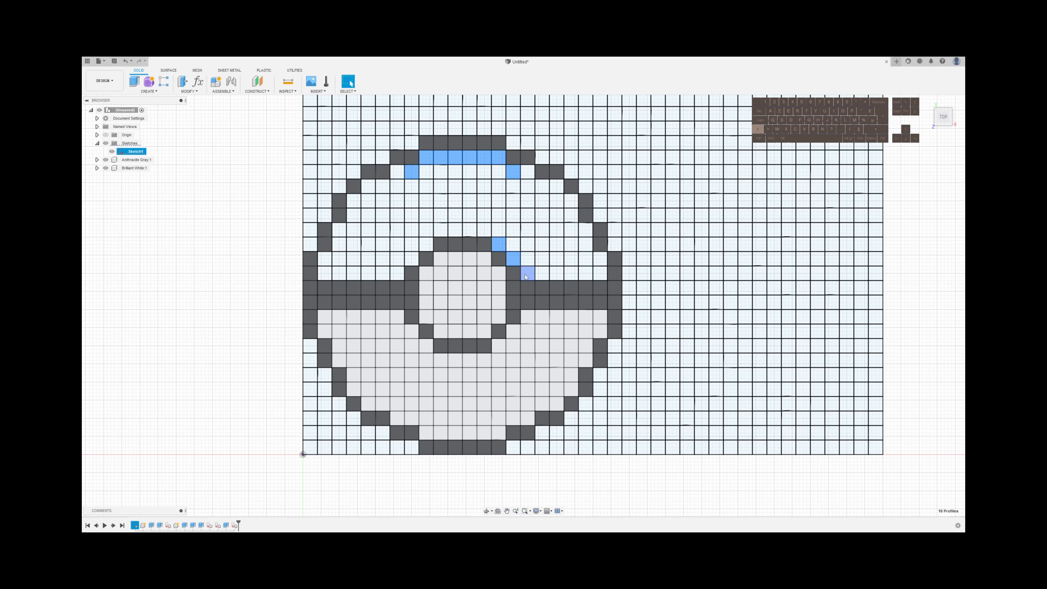
shift+click(526, 275)
shift+click(513, 259)
shift+click(427, 245)
shift+click(398, 273)
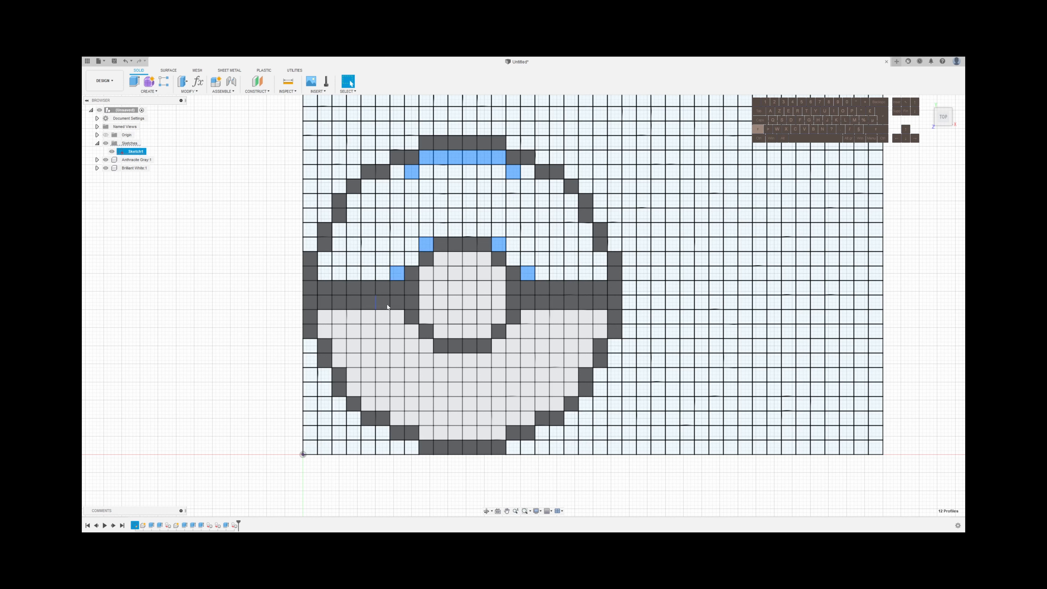
Extrude the twelve selected upper-half cells 0.2 mm using the New Body operation
key(e)
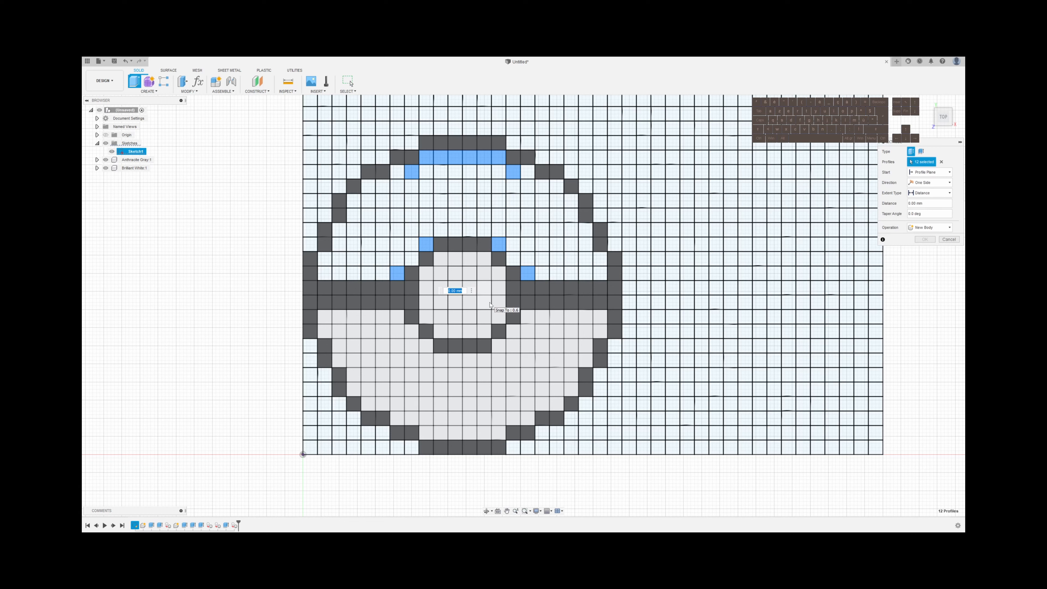
key(BackSpace)
click(930, 227)
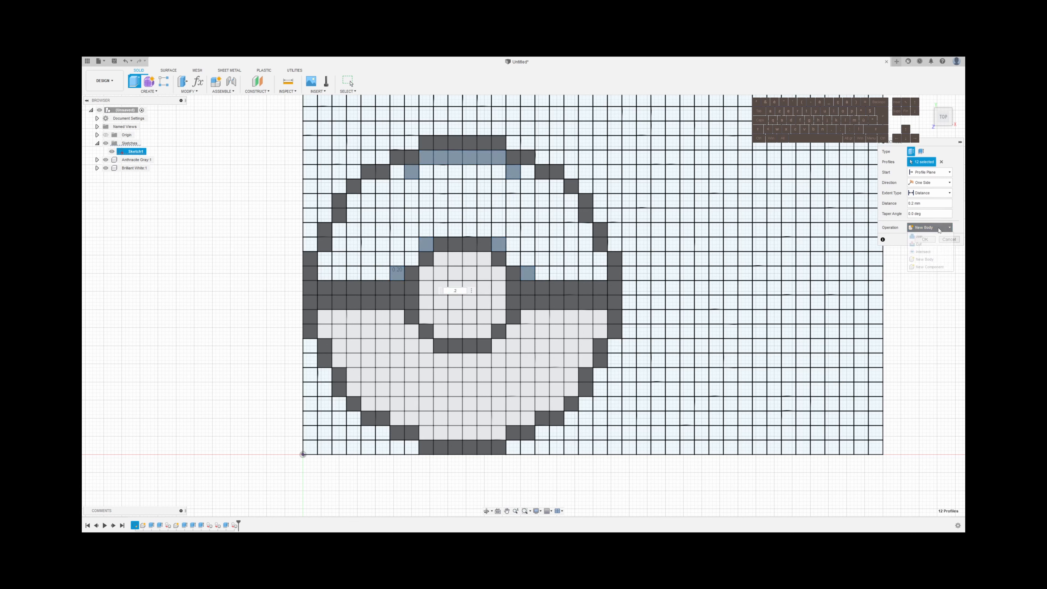
click(925, 260)
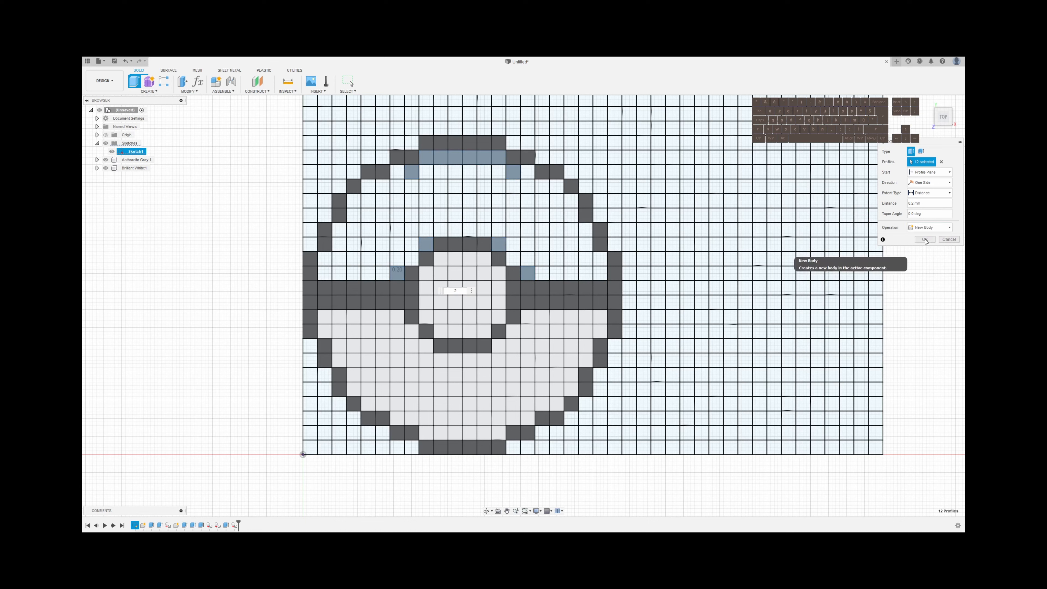
click(930, 239)
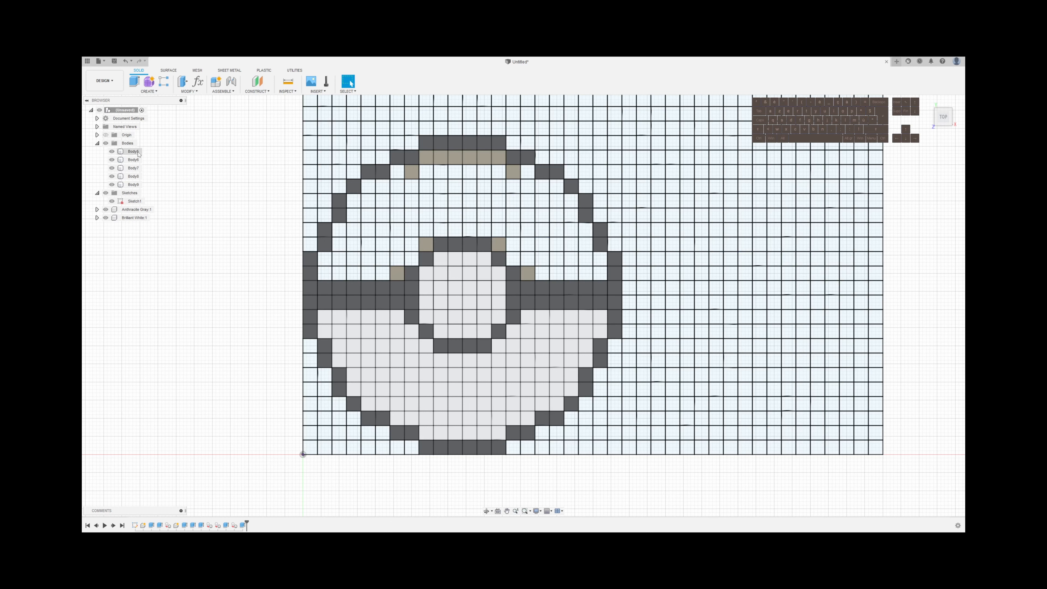
Select the top faces of the thin upper-half bodies: the top row, its two diagonal cells, and the four cells around the inner ring
click(396, 273)
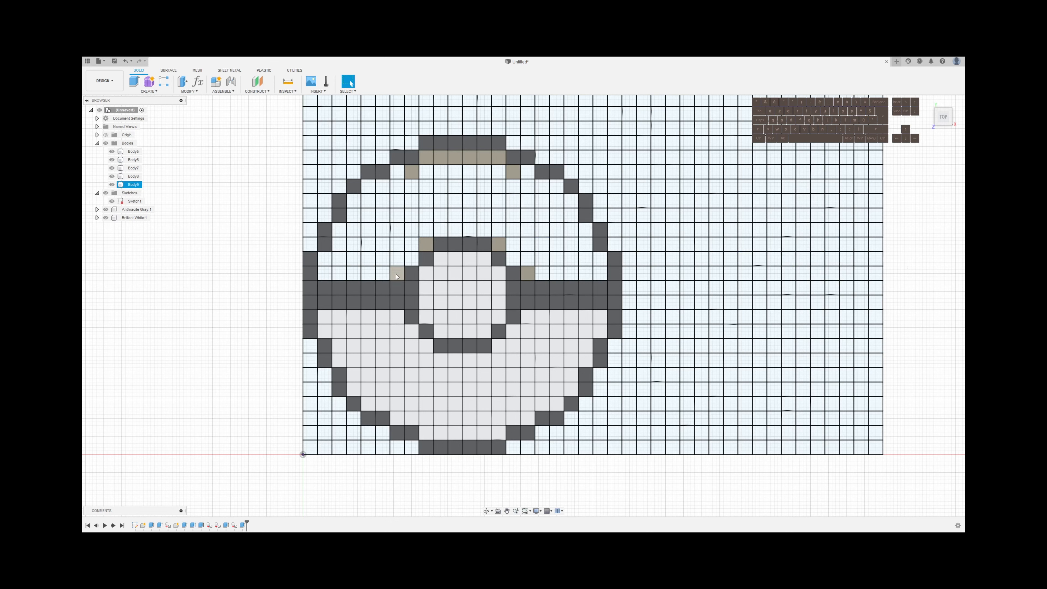
shift+click(426, 244)
shift+click(499, 244)
shift+click(528, 273)
shift+click(513, 177)
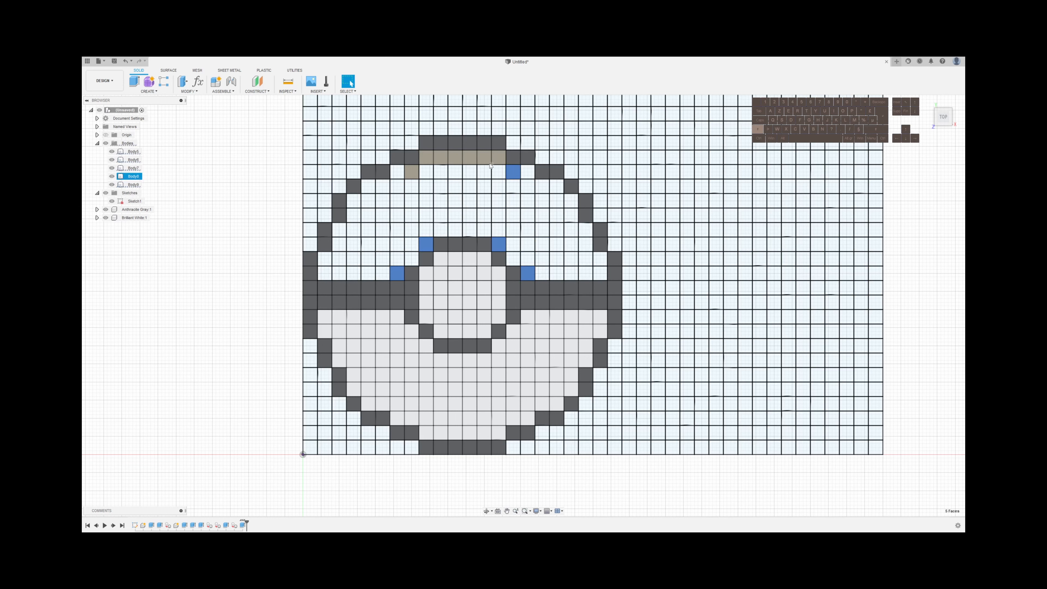
shift+click(468, 159)
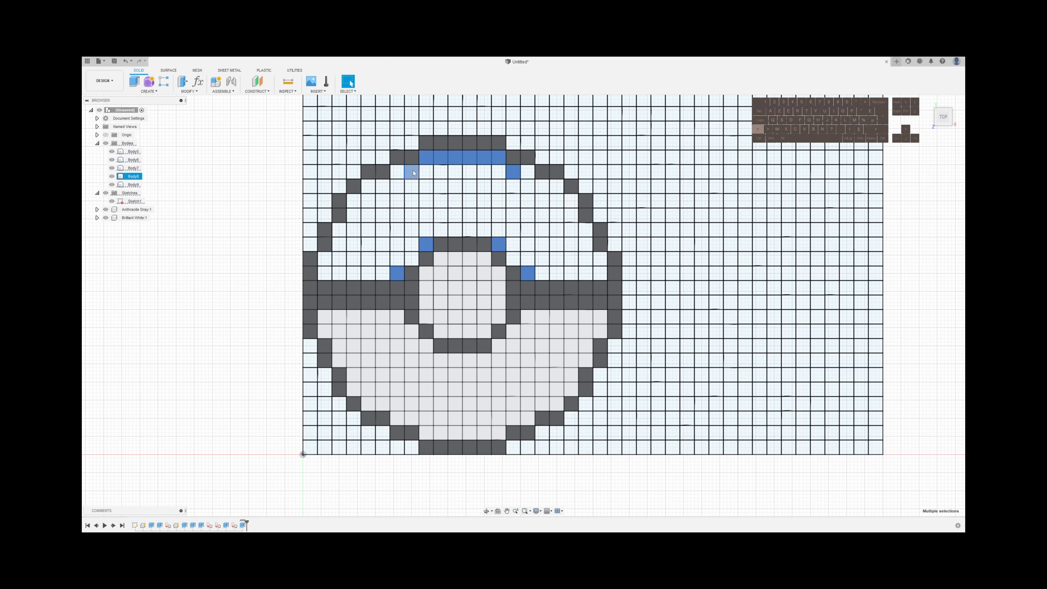
shift+click(412, 172)
Extrude the seven selected faces 0.4 mm using the New Component operation
key(e)
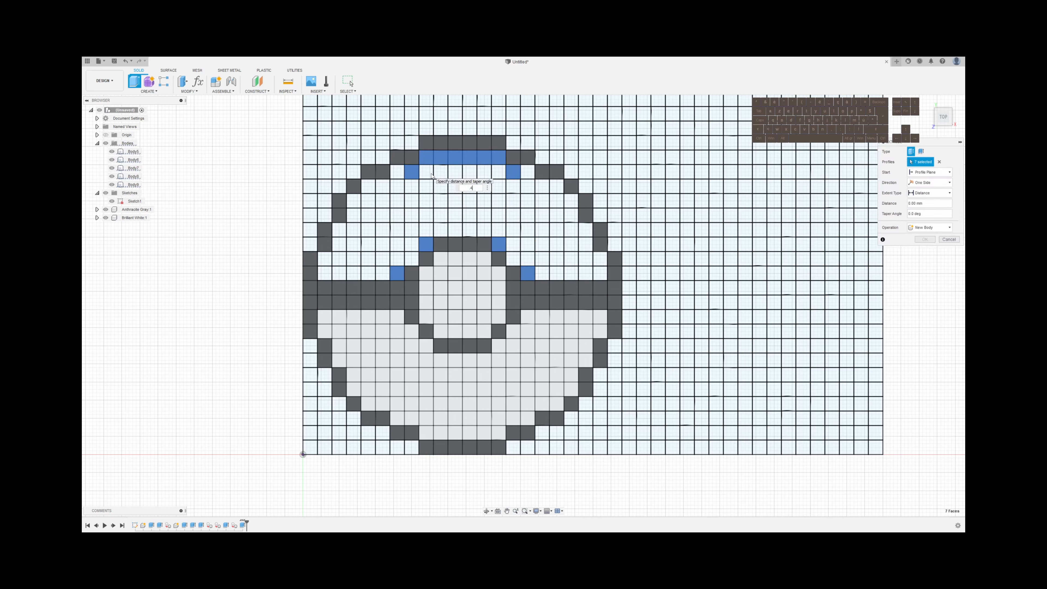
click(929, 227)
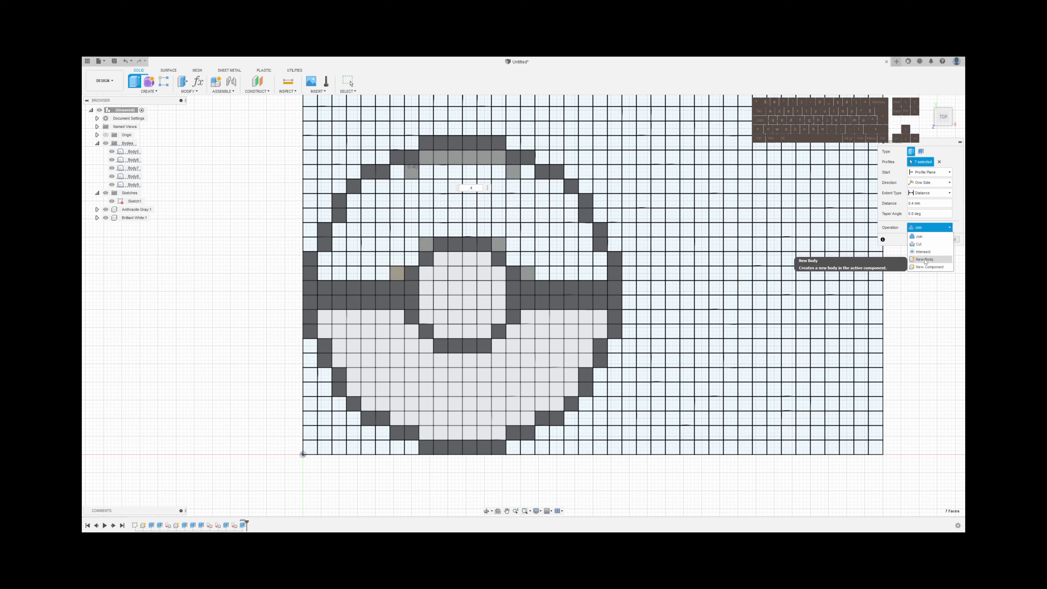
click(925, 260)
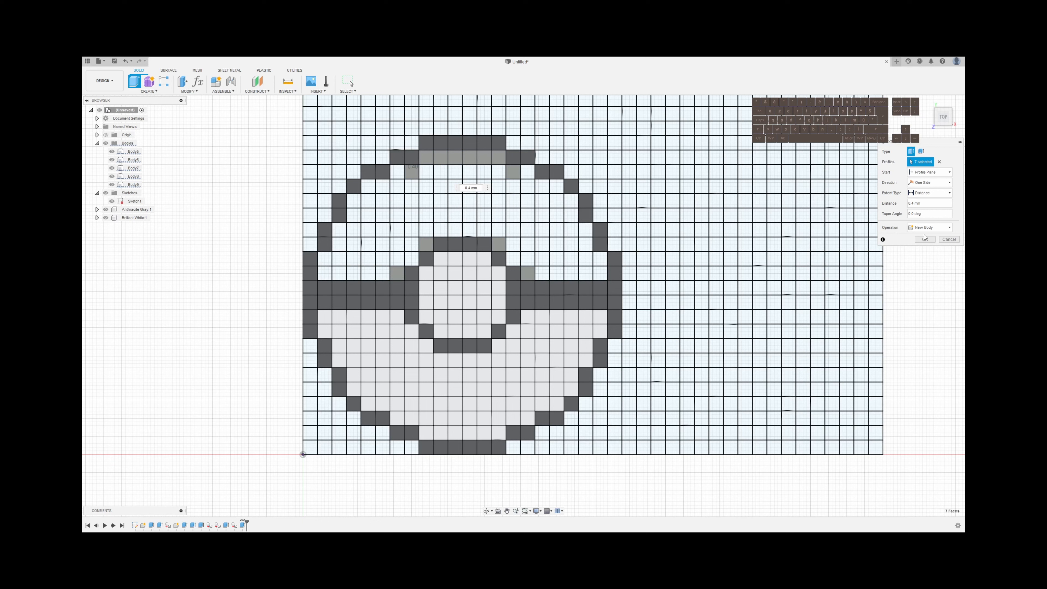
click(929, 228)
click(928, 271)
click(925, 240)
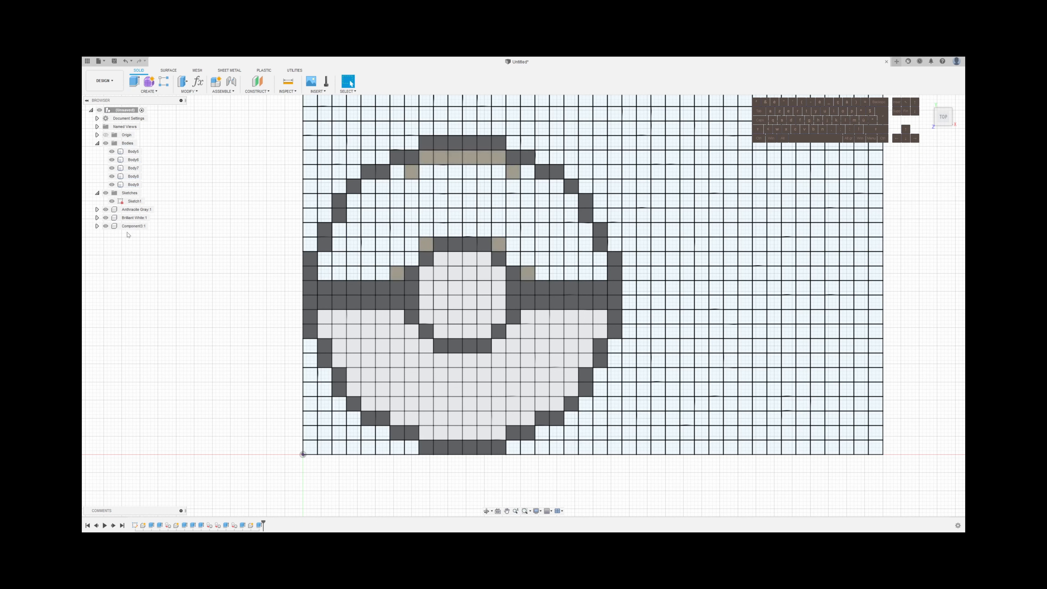
Rename the new component as Mango Yellow
double_click(120, 227)
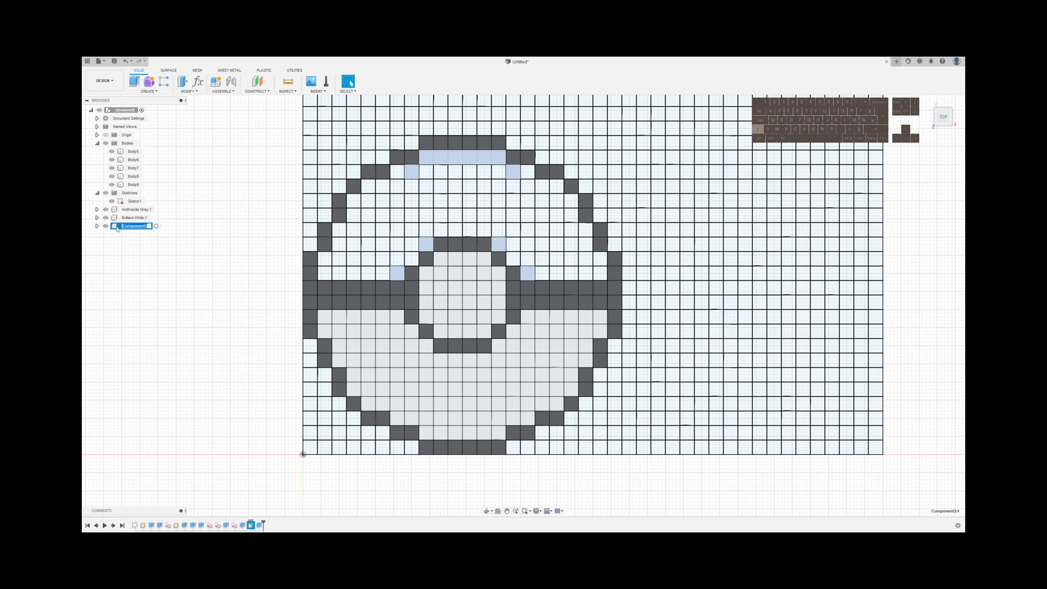
text(Ye)
key(BackSpace)
text(Mango Yellow)
key(Return)
key(Escape)
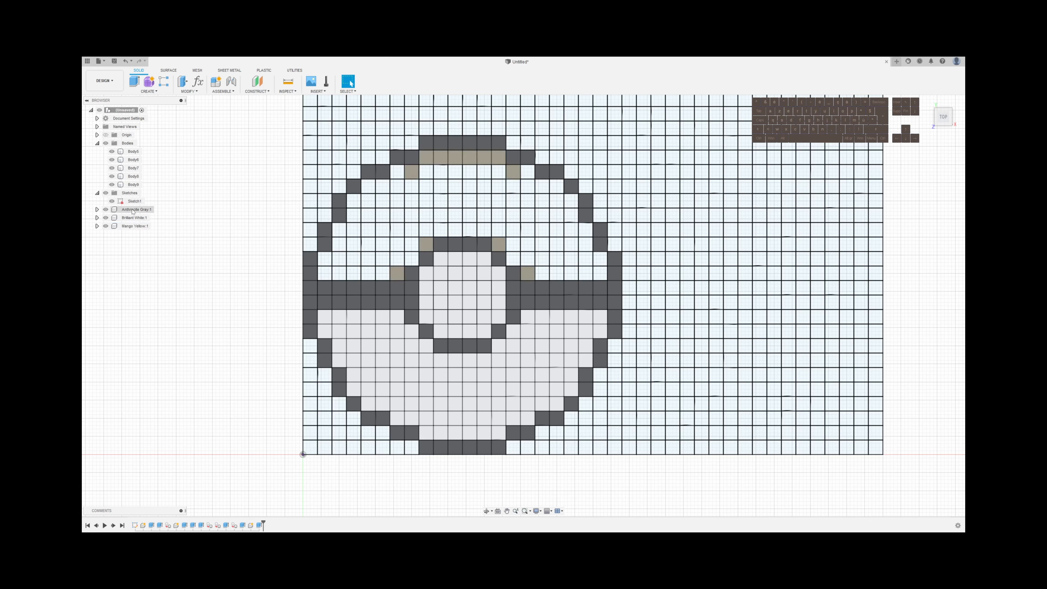
Move all five loose root-level bodies into the Anthracite Gray component
click(133, 152)
shift+click(131, 185)
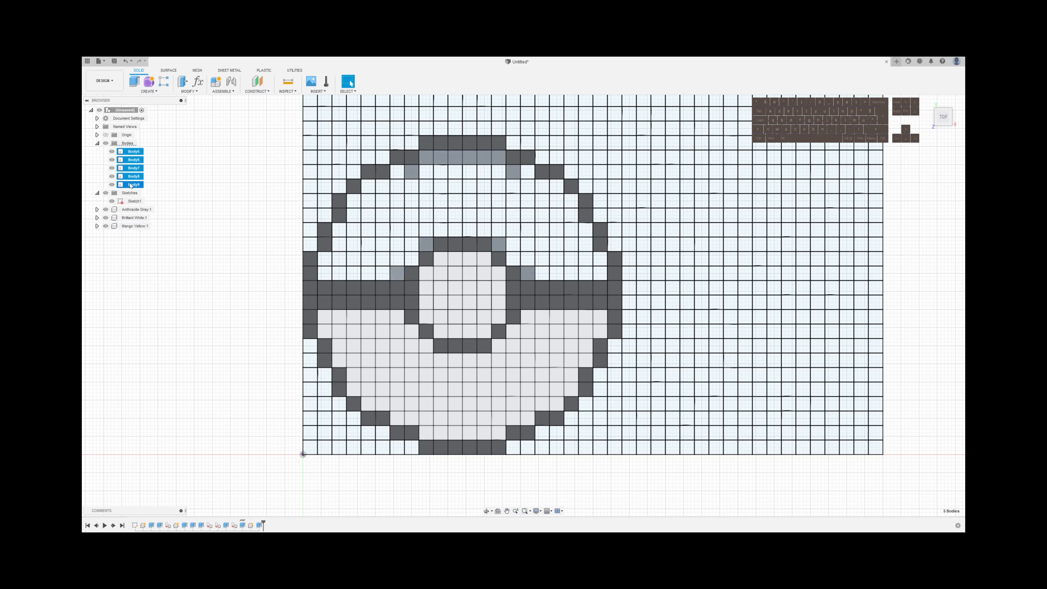
drag(133, 187, 137, 210)
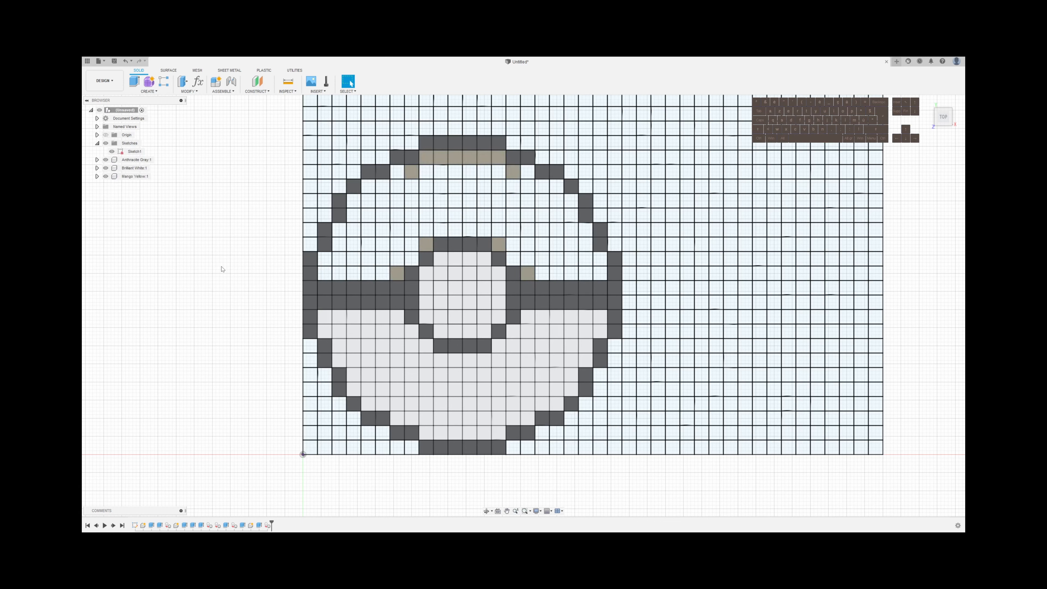
Apply the yellow appearance from the favorites library to the Mango Yellow component
key(a)
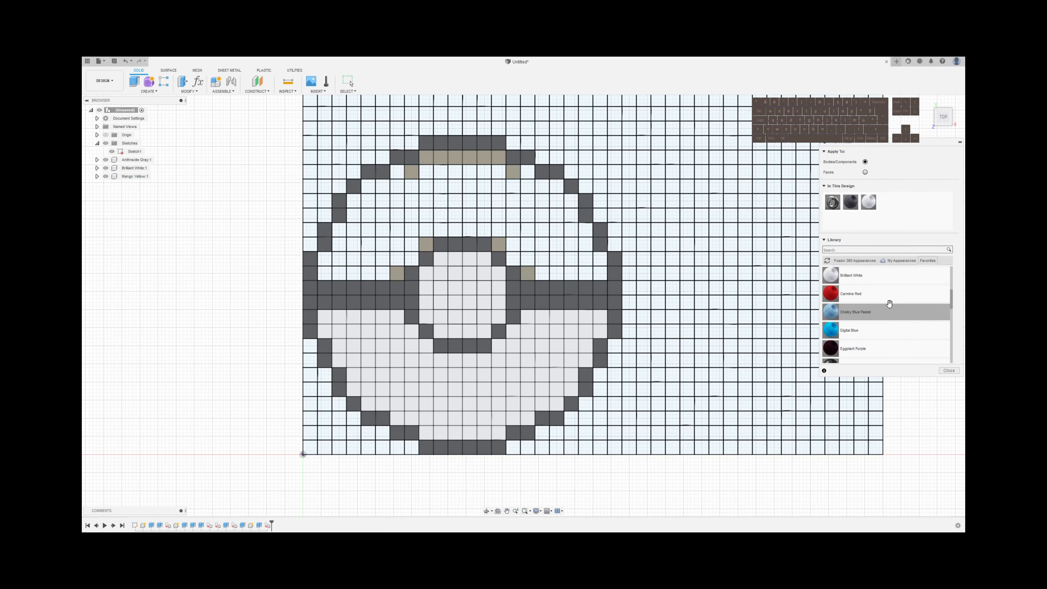
scroll(894, 309, down, 5)
drag(849, 275, 137, 178)
key(Escape)
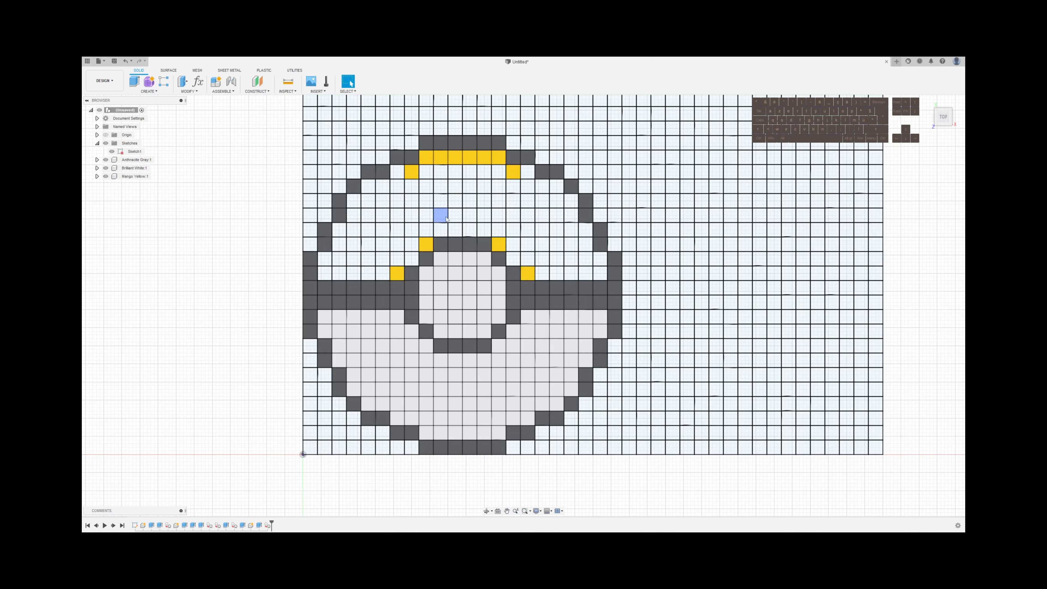
Select the two cells just inside the yellow diagonal cells and the stepped six-cell cluster below the right one
click(426, 171)
shift+click(501, 174)
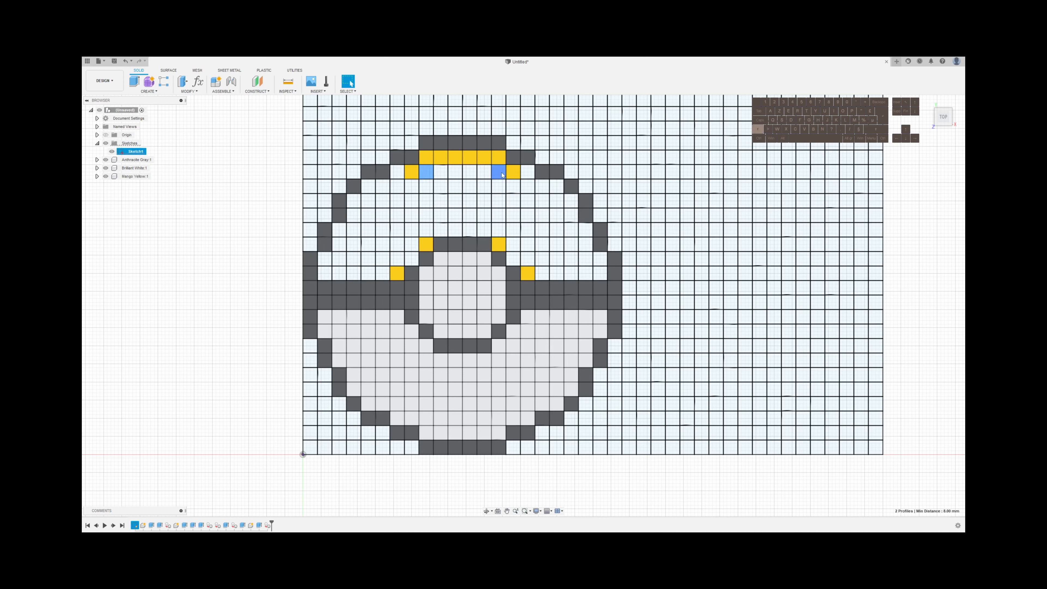
shift+click(516, 186)
shift+click(515, 186)
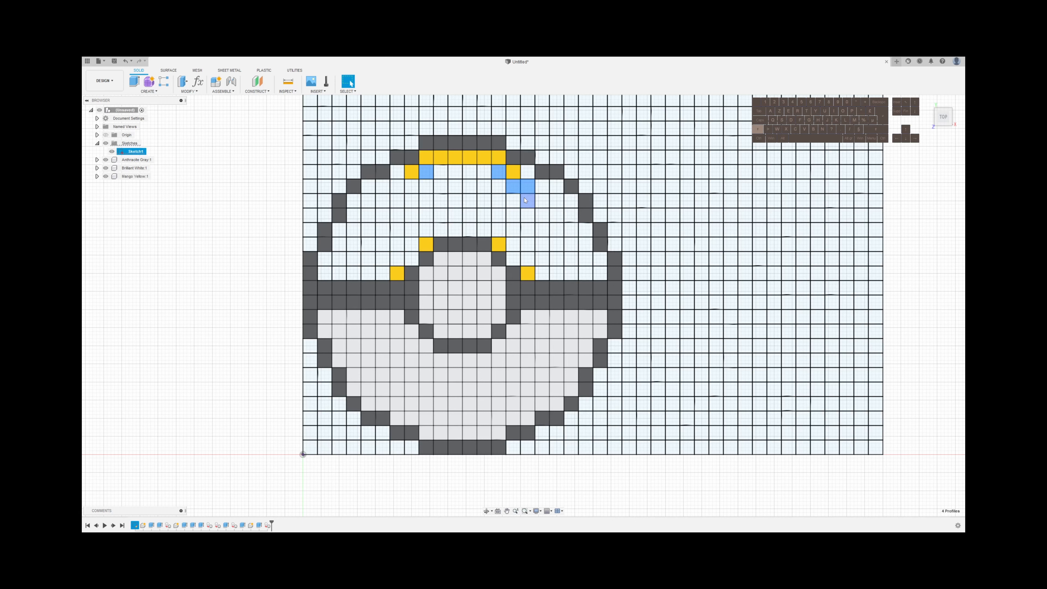
shift+click(526, 202)
shift+click(515, 204)
shift+click(513, 216)
shift+click(500, 217)
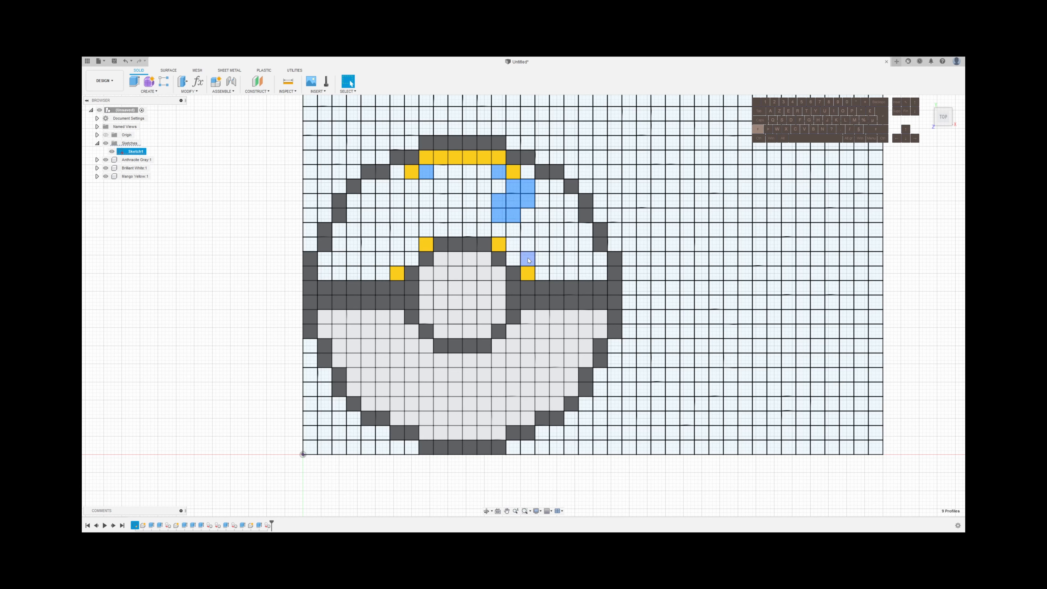
Add to the selection the cells stepping up around the inner ring's right shoulder above the band
shift+click(542, 273)
shift+click(542, 259)
shift+click(527, 244)
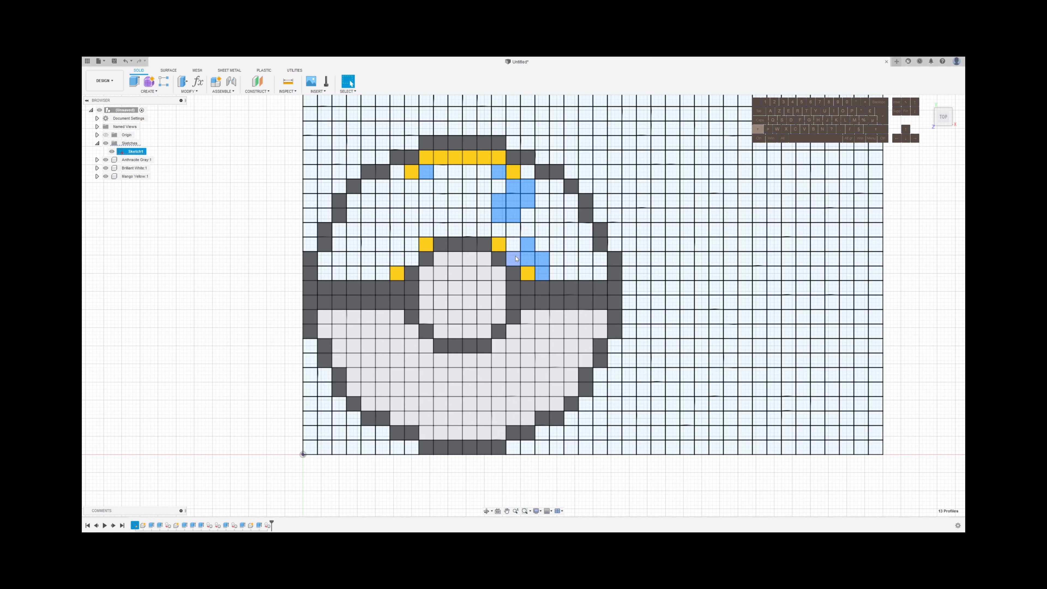
shift+click(514, 259)
shift+click(514, 244)
Add to the selection the two rows of open cells directly above the inner ring's top edge
shift+click(513, 229)
shift+click(499, 229)
shift+click(484, 229)
shift+click(470, 230)
shift+click(455, 229)
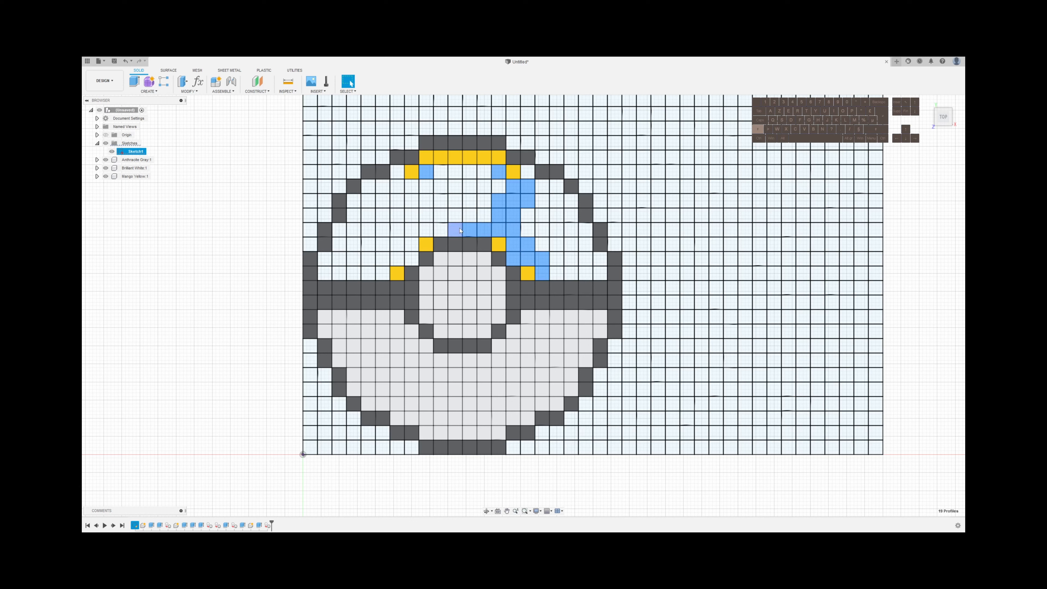
shift+click(441, 229)
shift+click(426, 229)
shift+click(426, 215)
shift+click(440, 215)
shift+click(455, 215)
shift+click(469, 215)
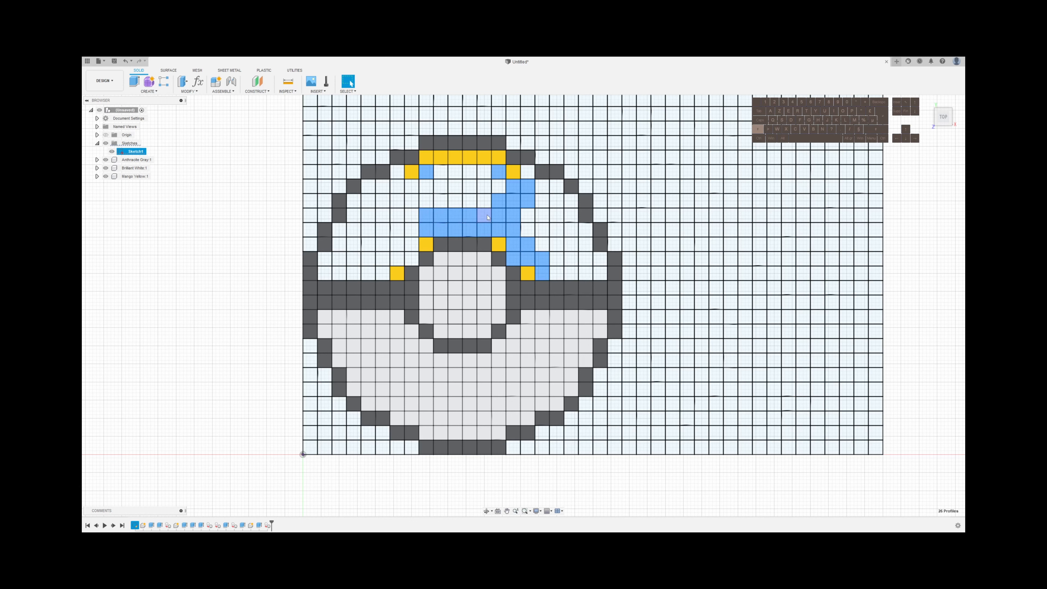
shift+click(484, 215)
Add to the selection the cells stepping up around the inner ring's left shoulder above the band
shift+click(383, 273)
shift+click(383, 259)
shift+click(398, 258)
shift+click(411, 259)
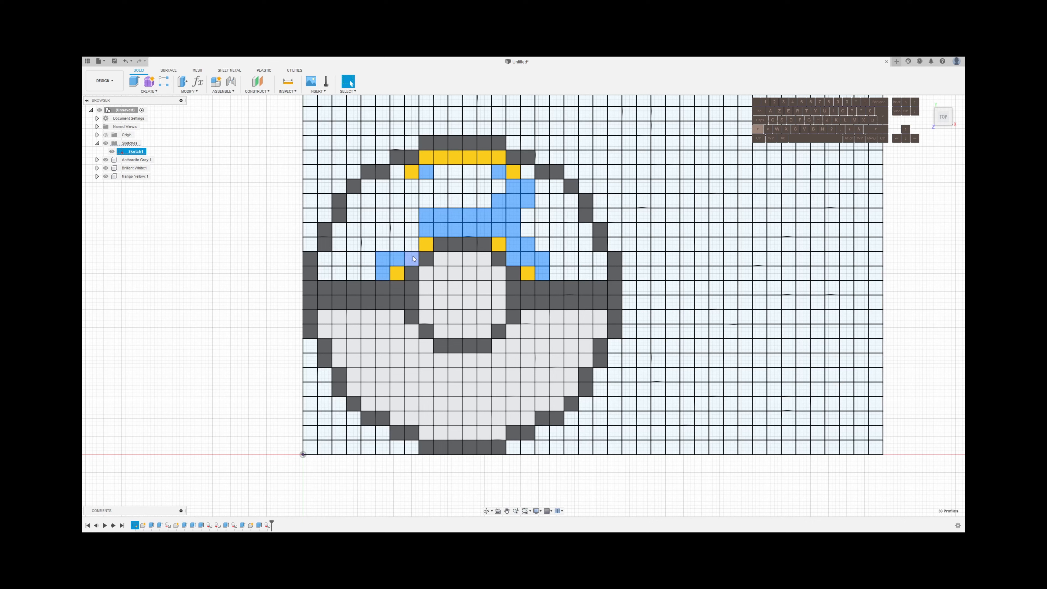
shift+click(412, 244)
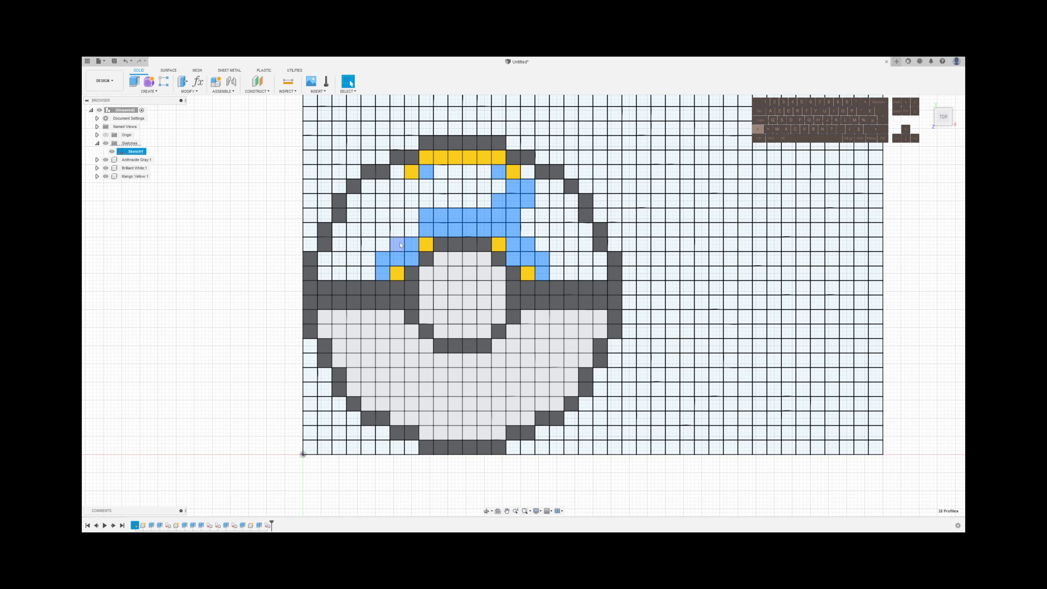
Add to the selection the stepped cluster of cells below the left yellow diagonal cell, mirroring the right side
shift+click(413, 217)
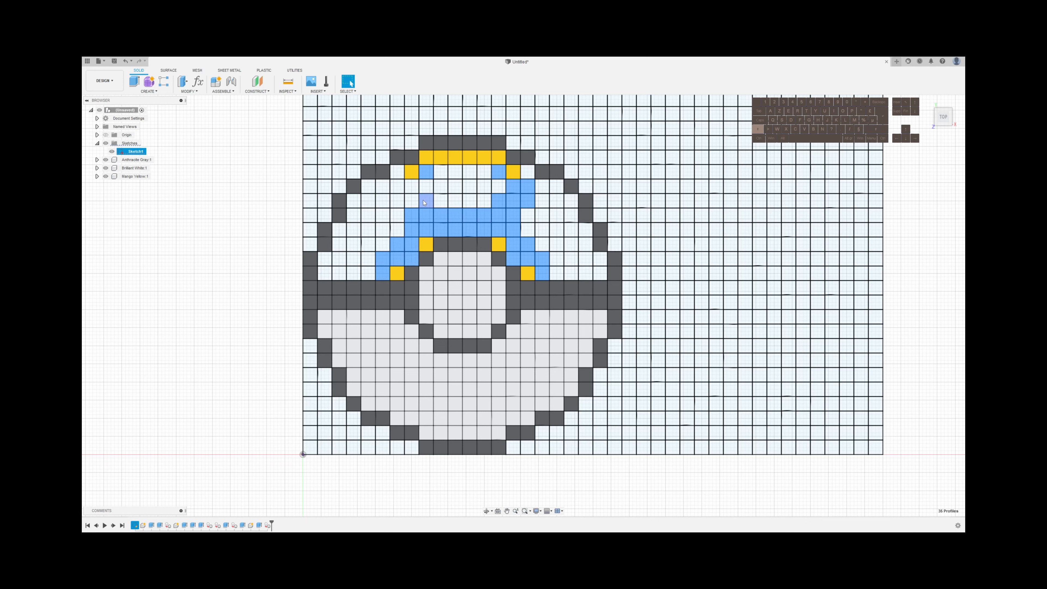
shift+click(412, 201)
shift+click(398, 201)
shift+click(397, 172)
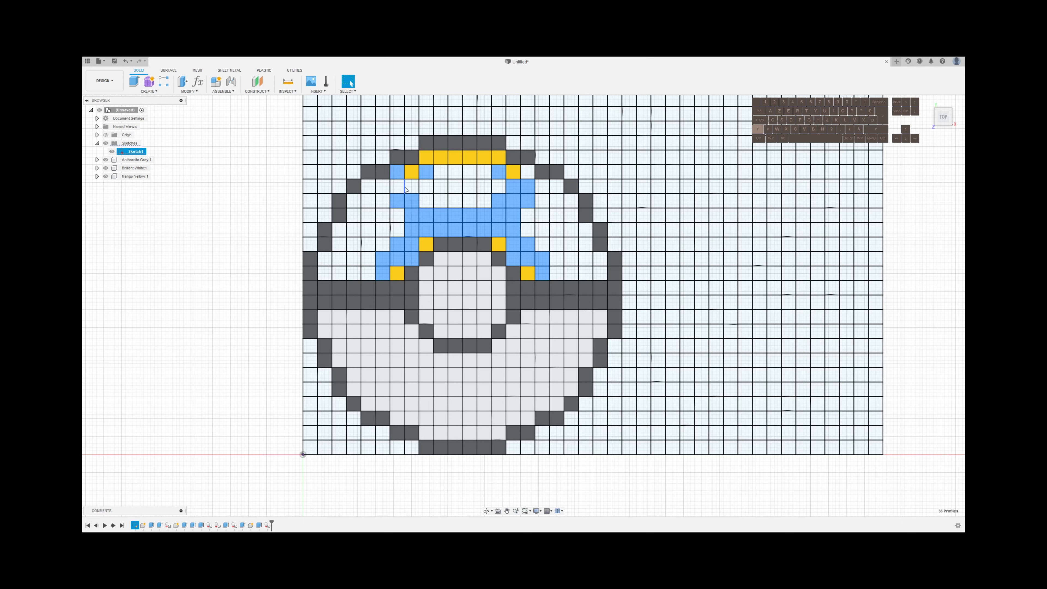
shift+click(402, 188)
shift+click(426, 201)
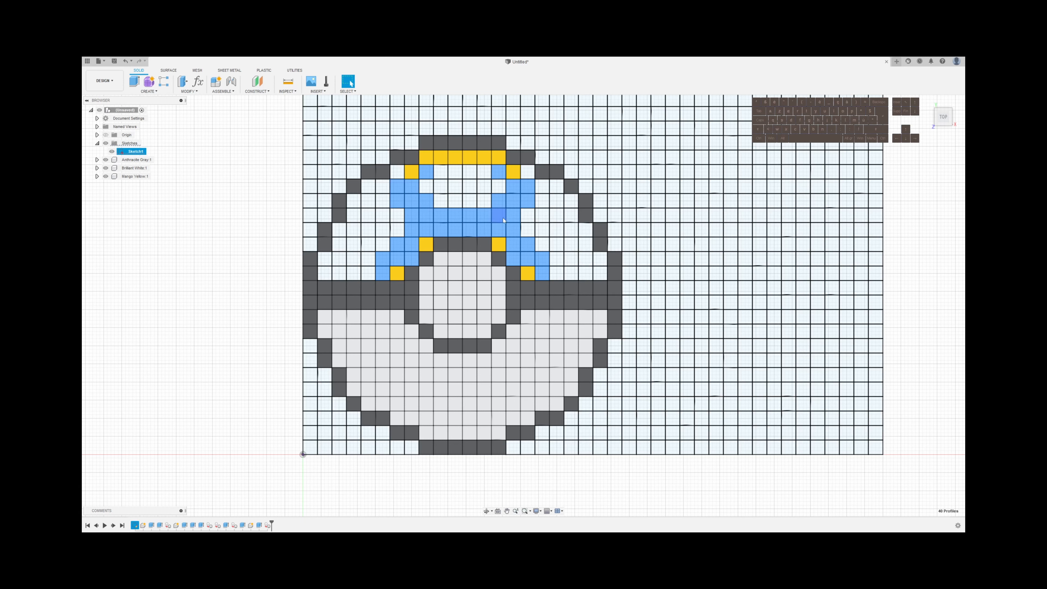
Extrude the selected cells 0.6 mm as a new body and move it into the Mango Yellow component
text(e)
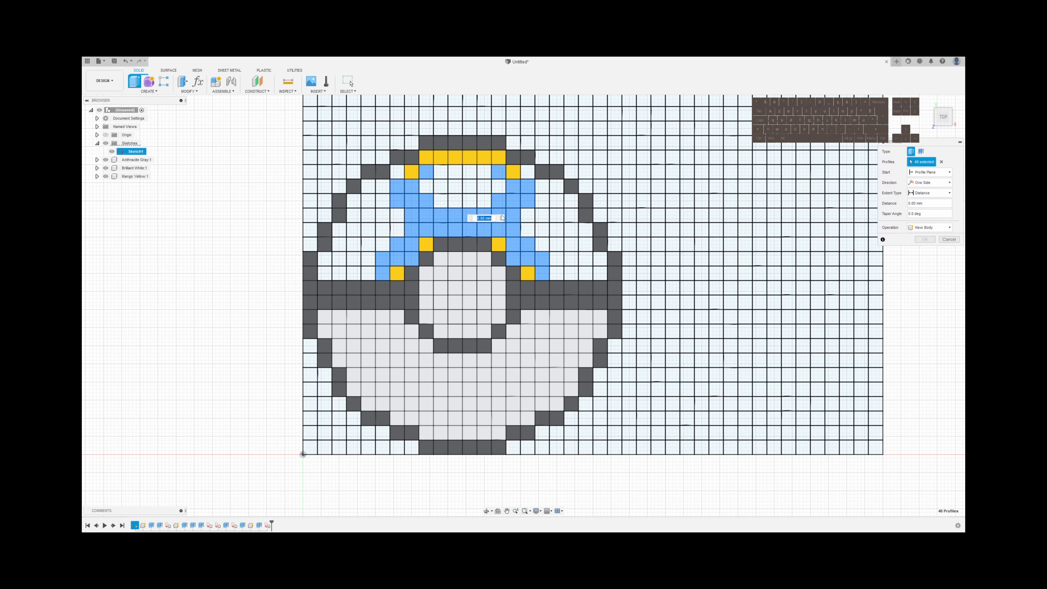
text(.6)
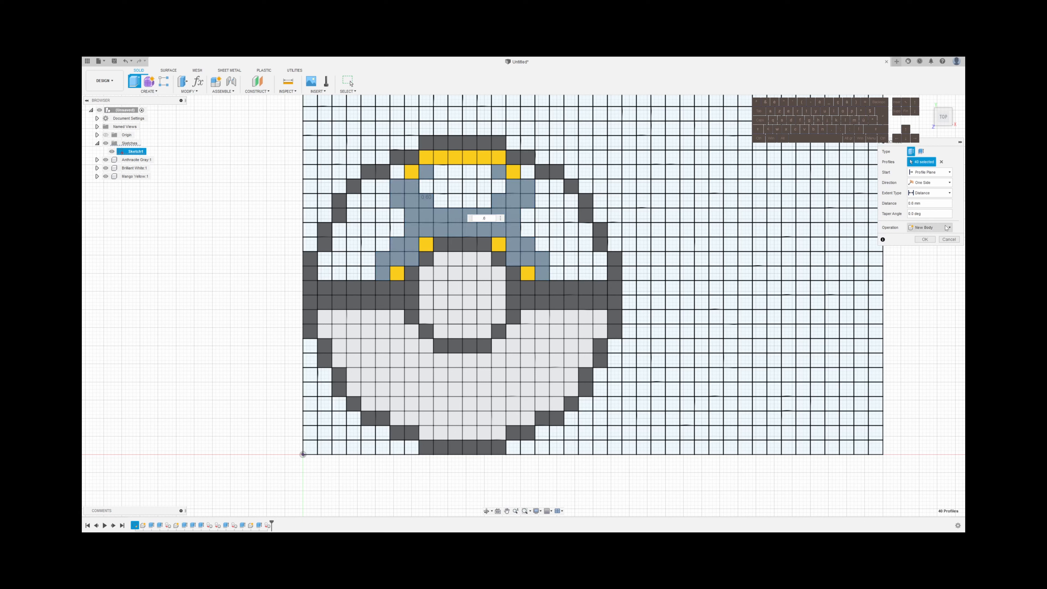
click(930, 228)
click(927, 267)
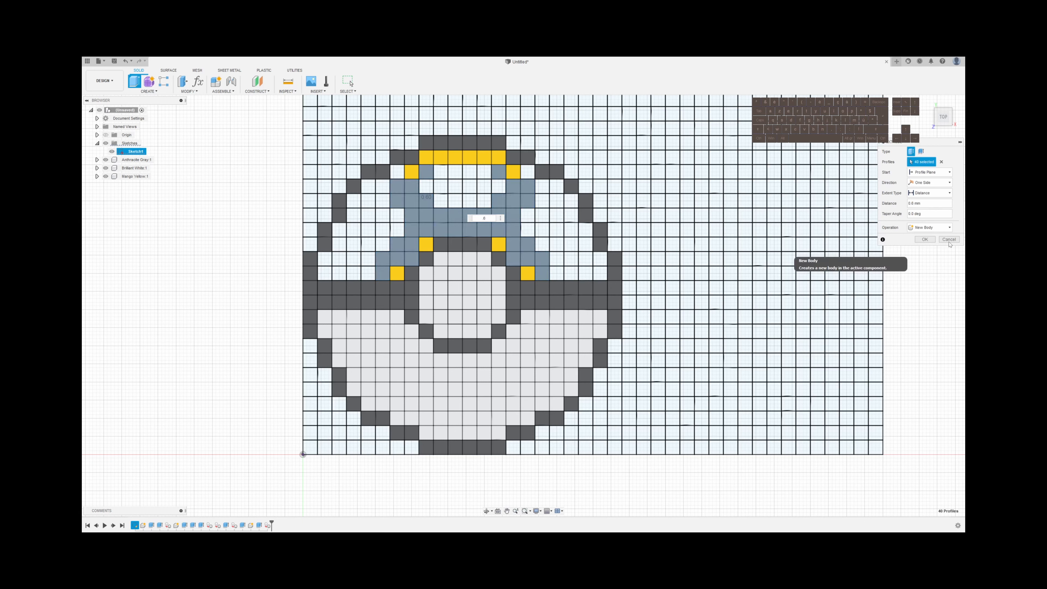
click(924, 239)
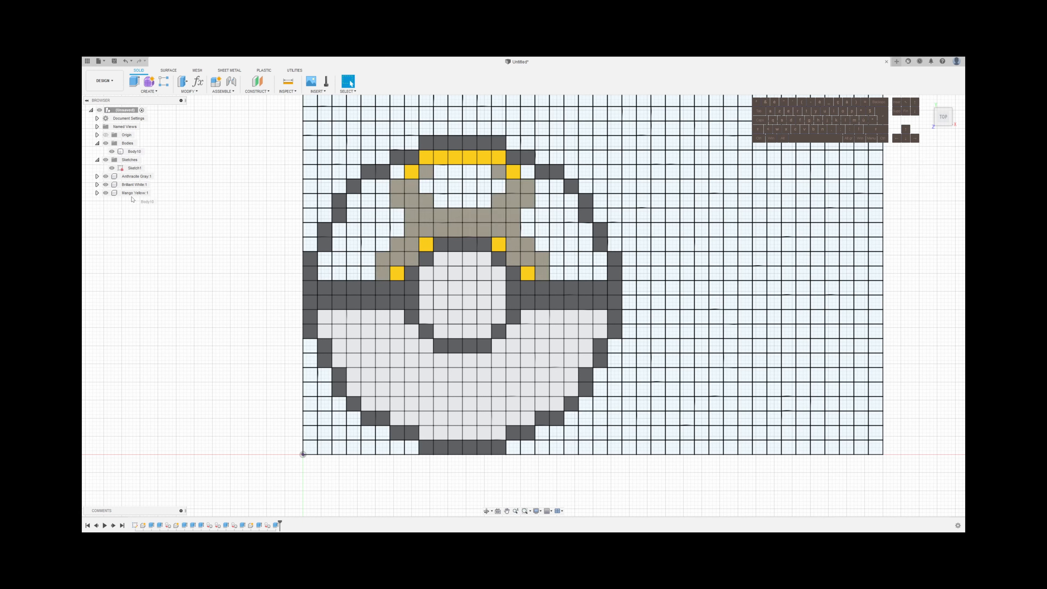
drag(134, 151, 131, 193)
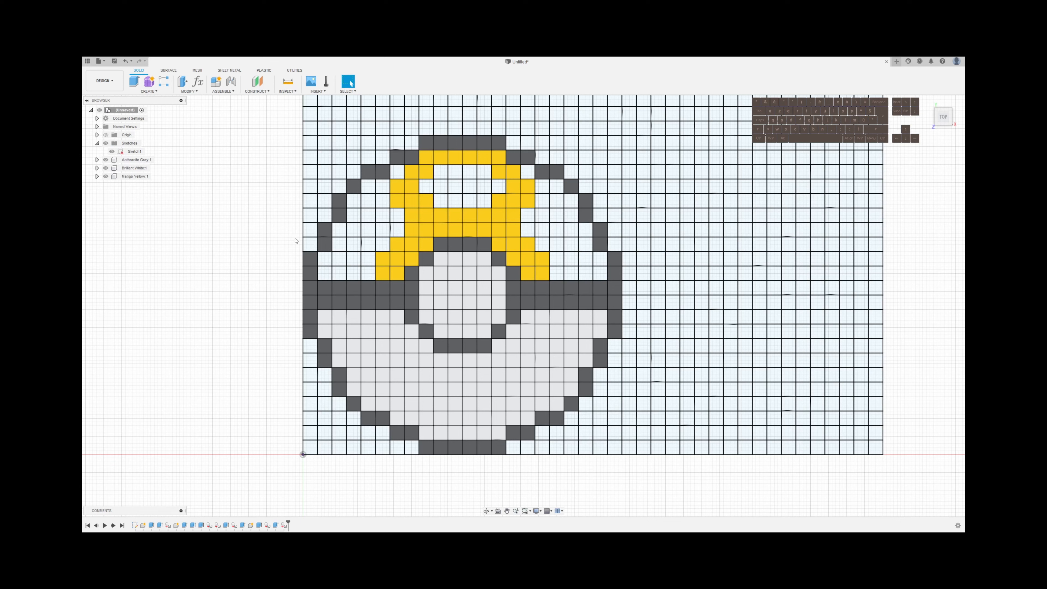
Select the fourteen open cells enclosed by the yellow shape near the top of the ball
click(426, 186)
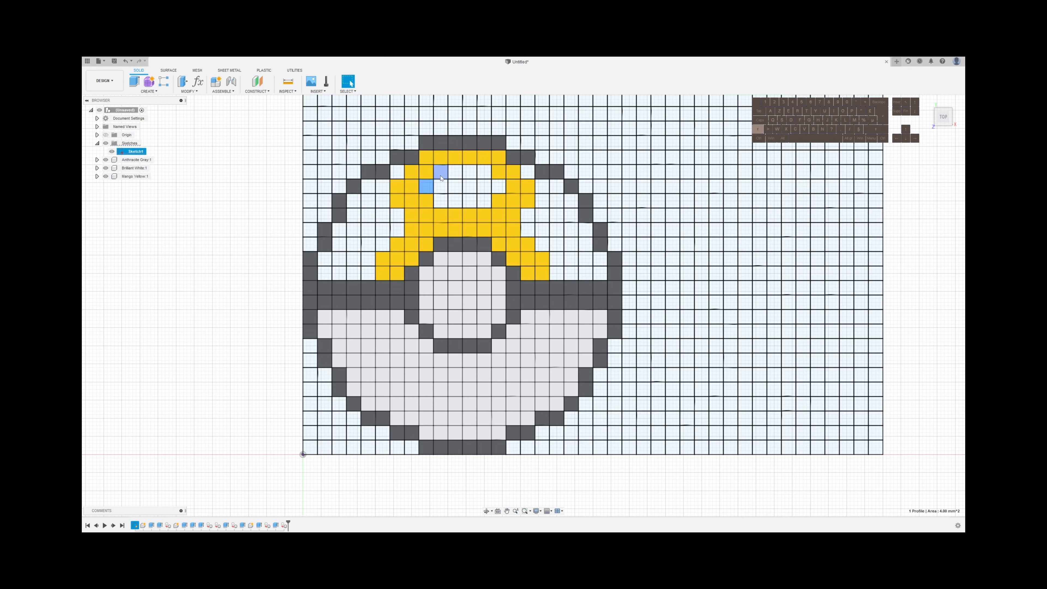
shift+click(441, 173)
shift+click(441, 187)
shift+click(441, 201)
shift+click(456, 201)
shift+click(456, 187)
shift+click(456, 173)
shift+click(470, 172)
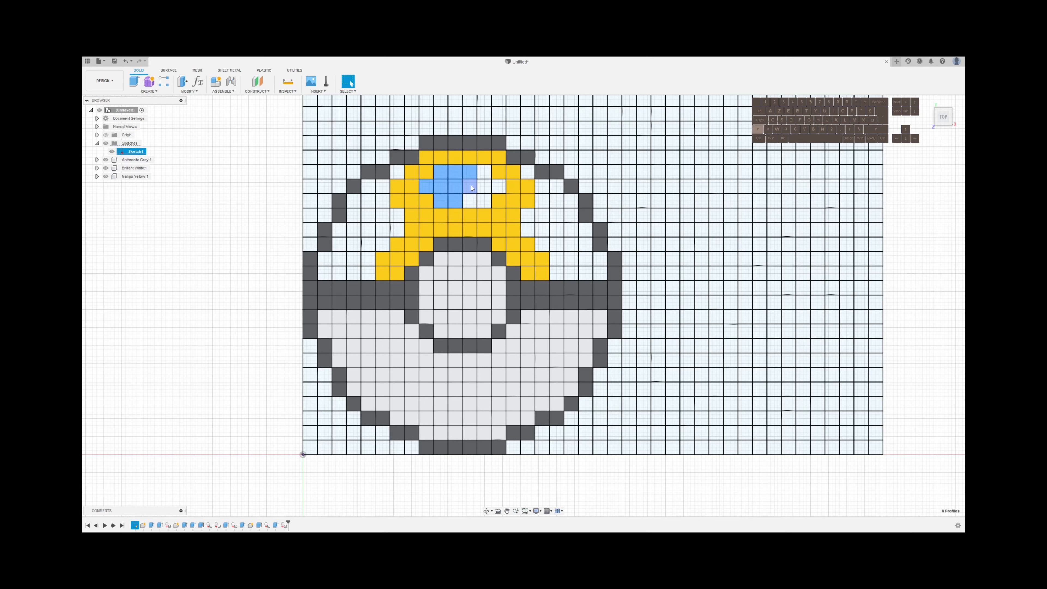
shift+click(471, 188)
shift+click(470, 201)
shift+click(485, 188)
shift+click(498, 186)
shift+click(485, 173)
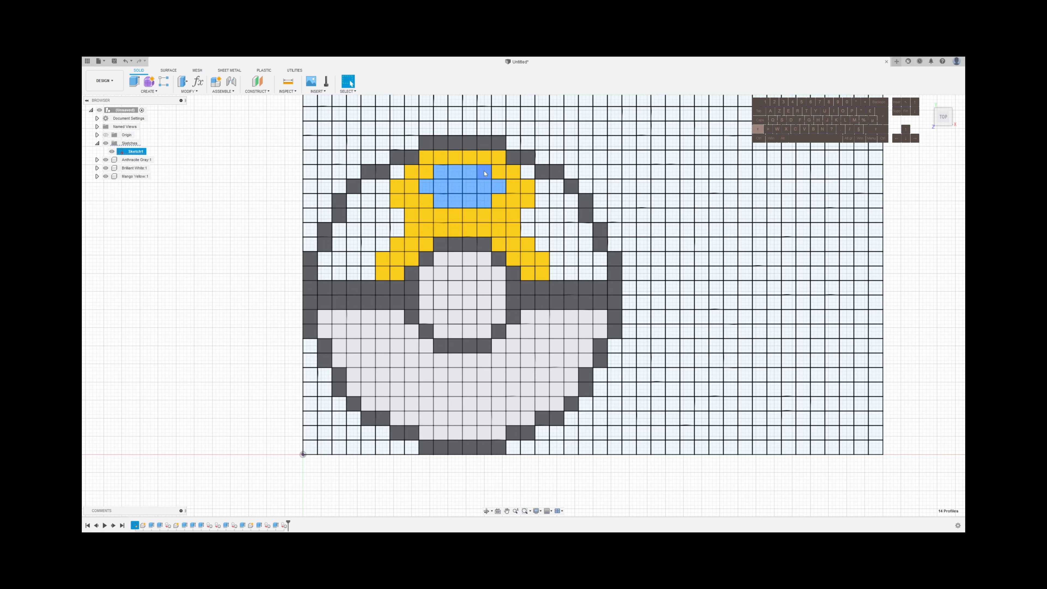
Extrude the fourteen enclosed cells 0.6 mm using the New Body operation
key(e)
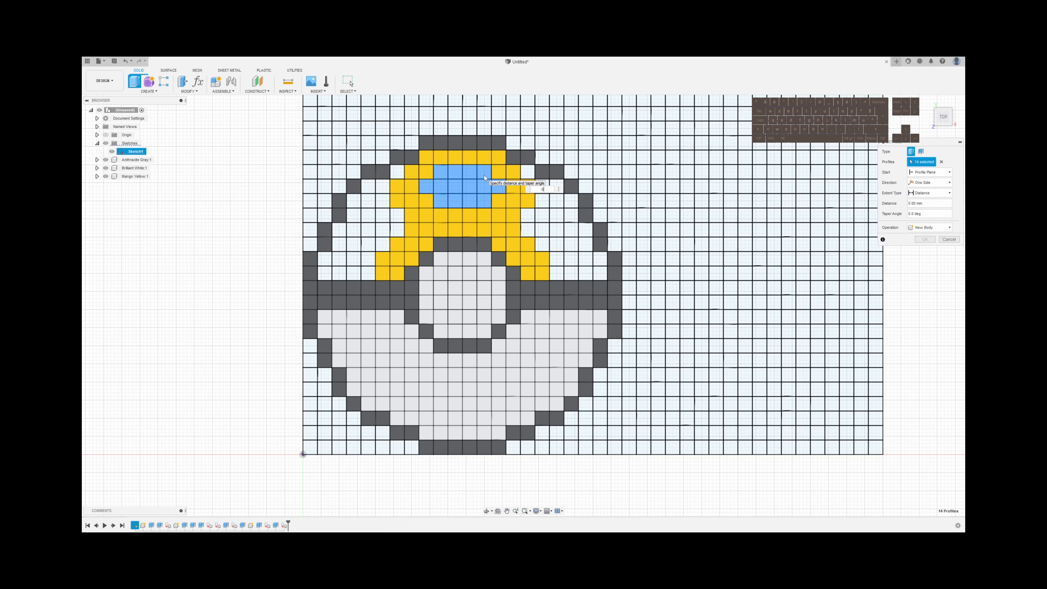
click(929, 227)
click(925, 264)
click(925, 239)
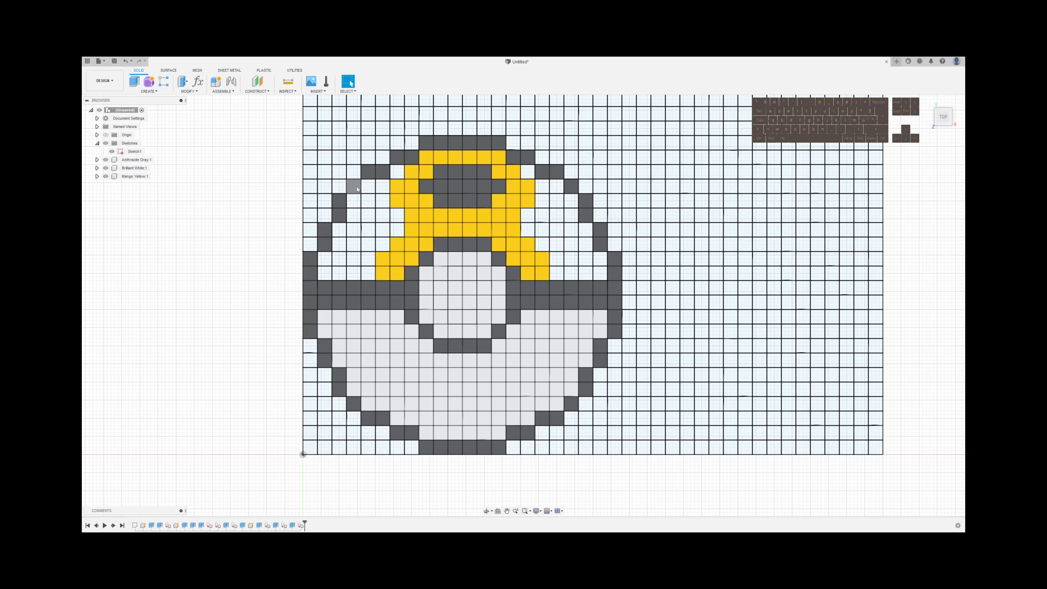
Select the nine open cells along the inner edge of the gray outline on the ball's upper left side
shift+click(368, 186)
shift+click(354, 201)
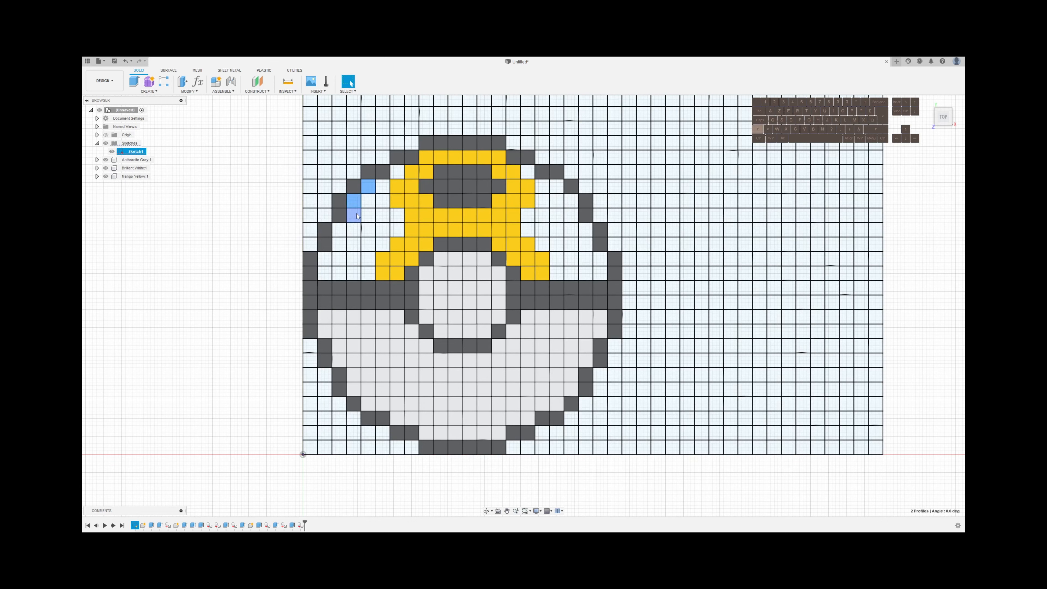
shift+click(339, 229)
shift+click(339, 245)
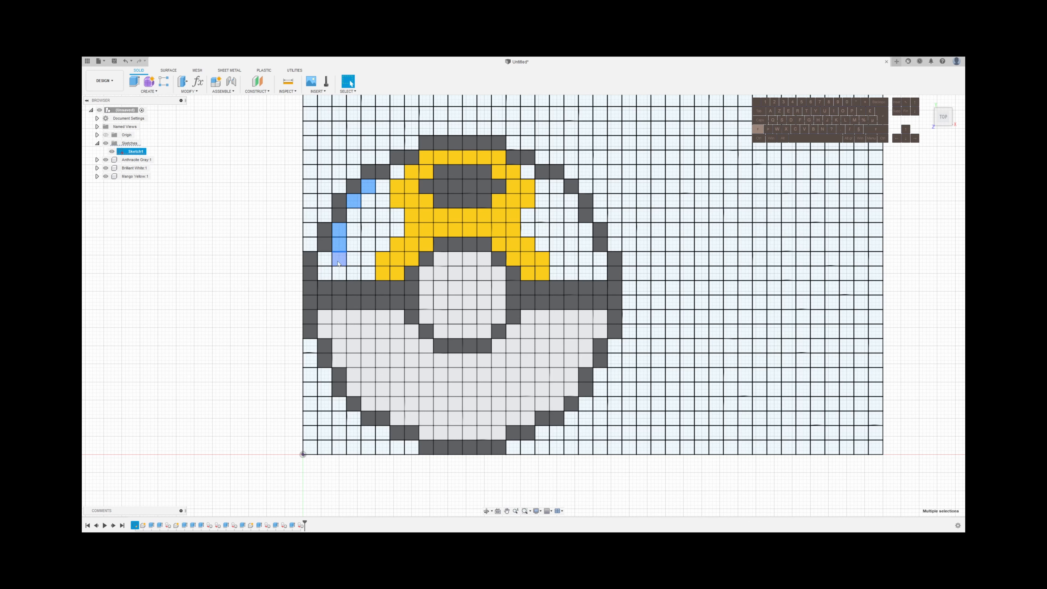
shift+click(340, 259)
shift+click(339, 274)
shift+click(354, 273)
shift+click(325, 274)
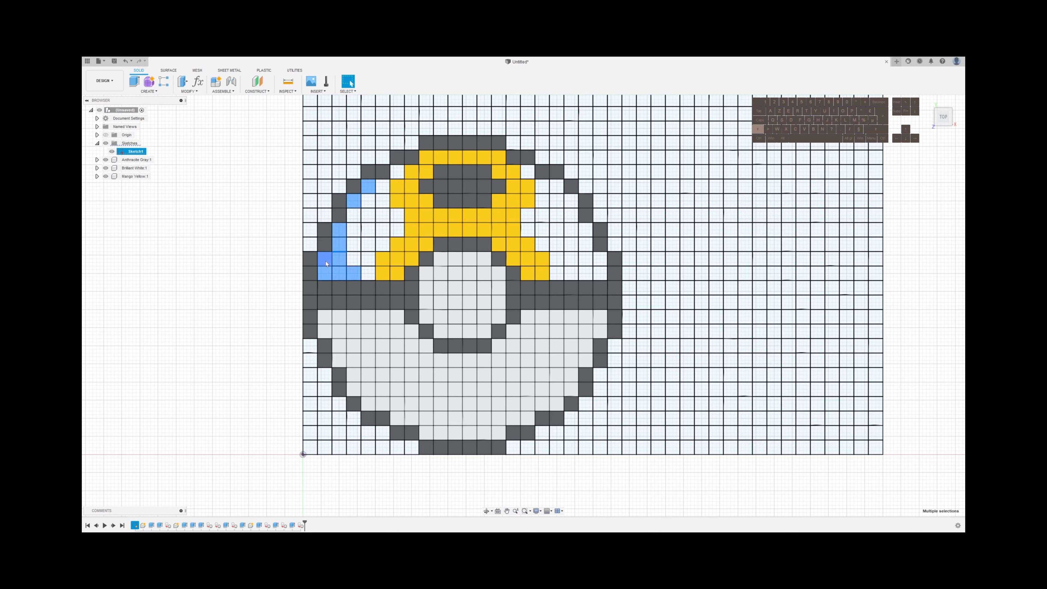
shift+click(325, 259)
Add to the selection the nine matching open cells along the outline's inner edge on the ball's upper right side
shift+click(557, 186)
shift+click(571, 201)
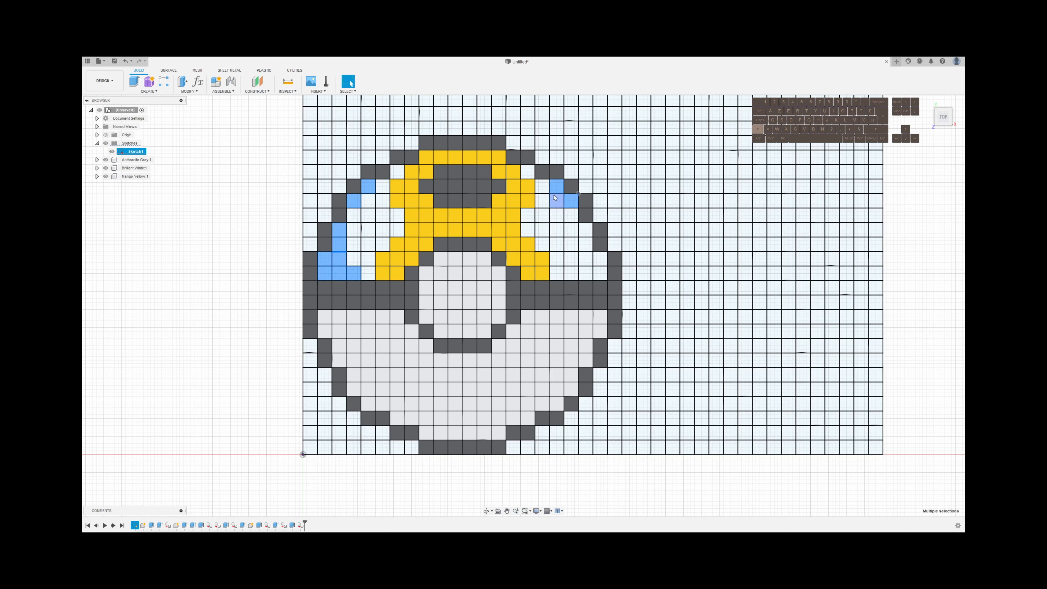
shift+click(586, 230)
shift+click(586, 244)
shift+click(585, 259)
shift+click(585, 273)
shift+click(600, 273)
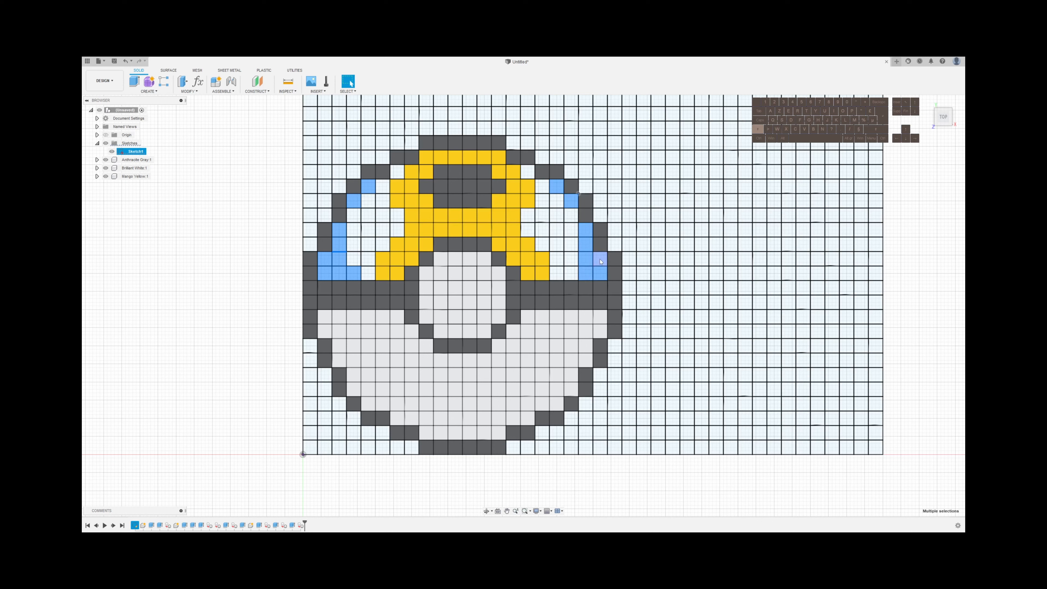
shift+click(600, 259)
shift+click(573, 274)
Extrude the eighteen selected edge cells 0.4 mm using the New Body operation
key(e)
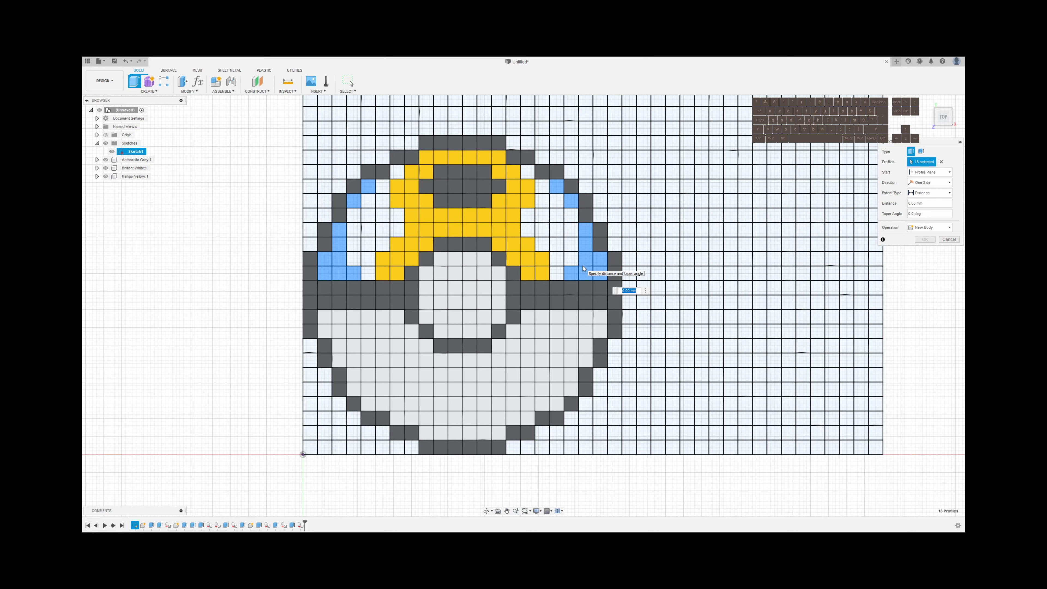
text(.2)
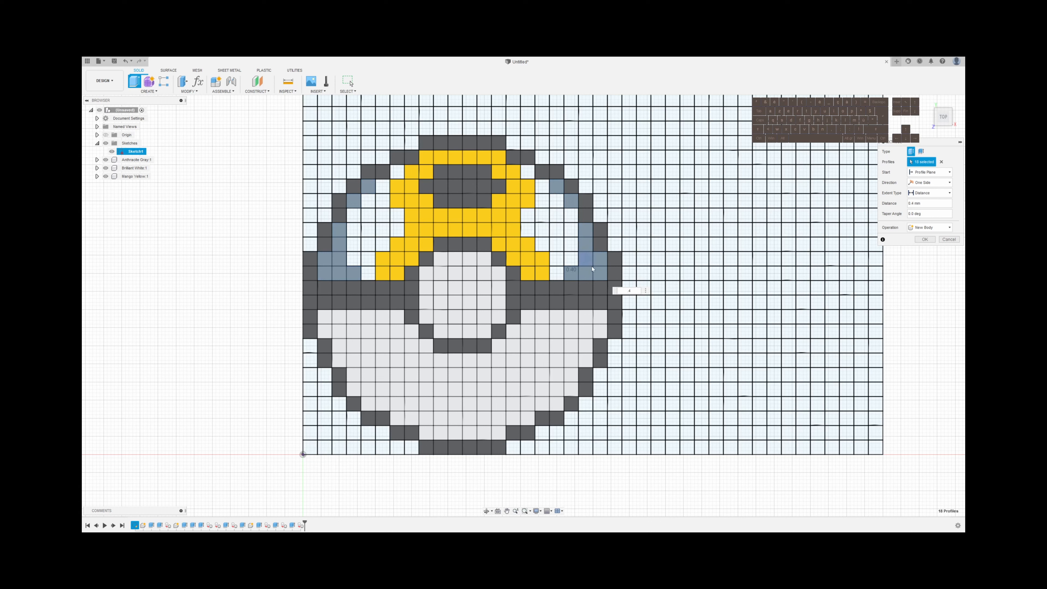
click(930, 228)
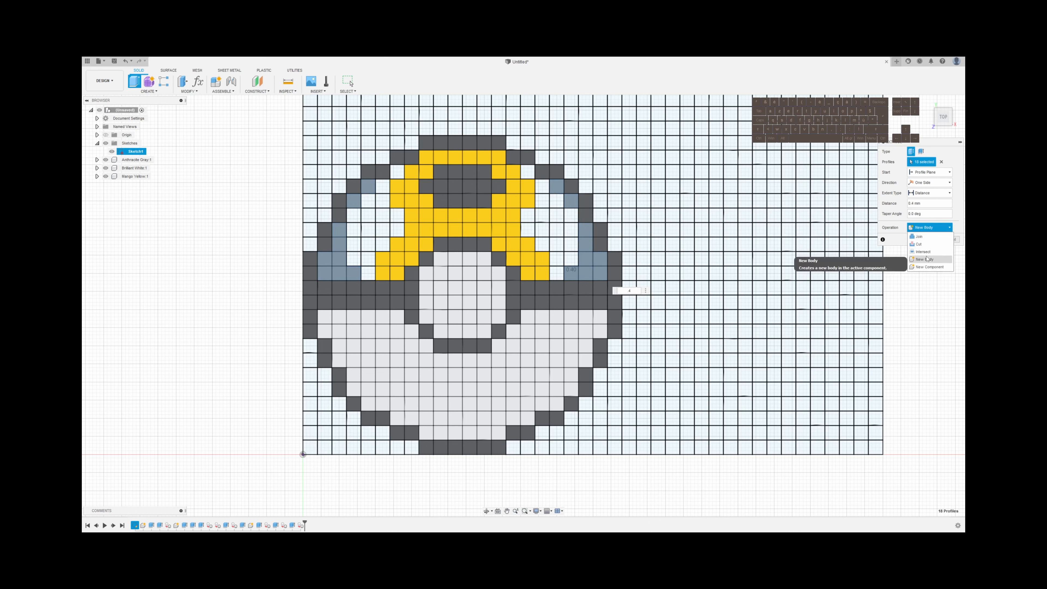
click(925, 259)
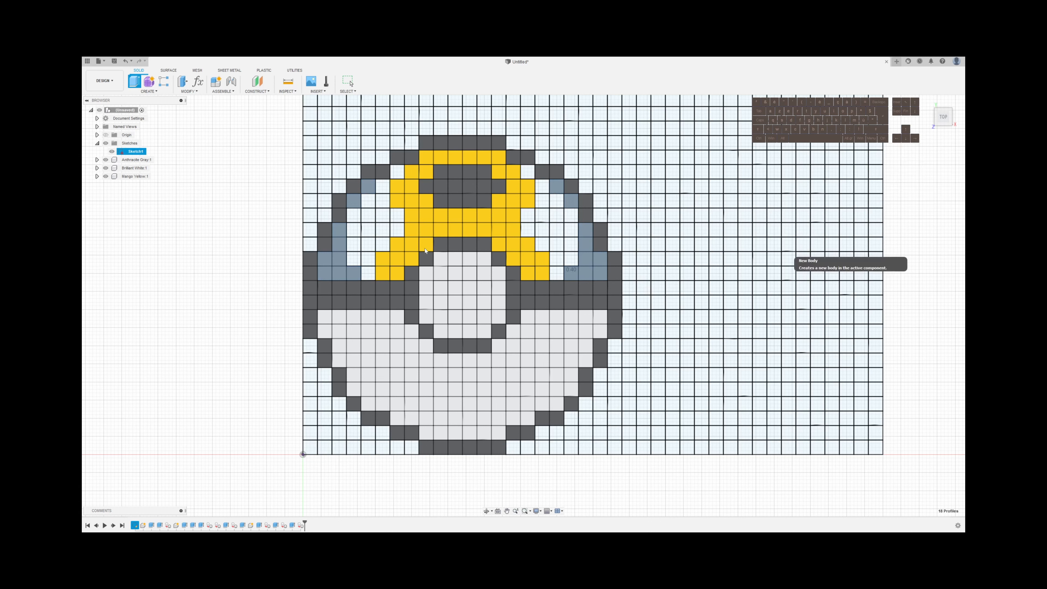
Extrude the six top faces of the new edge bodies on both sides another 0.2 mm as a new component
click(352, 273)
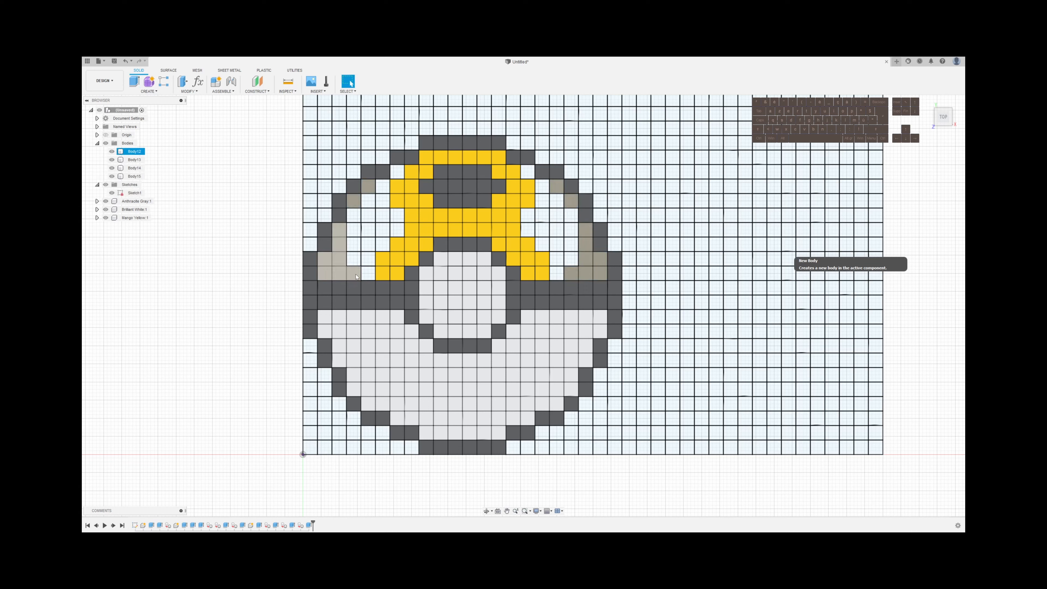
click(353, 201)
click(368, 186)
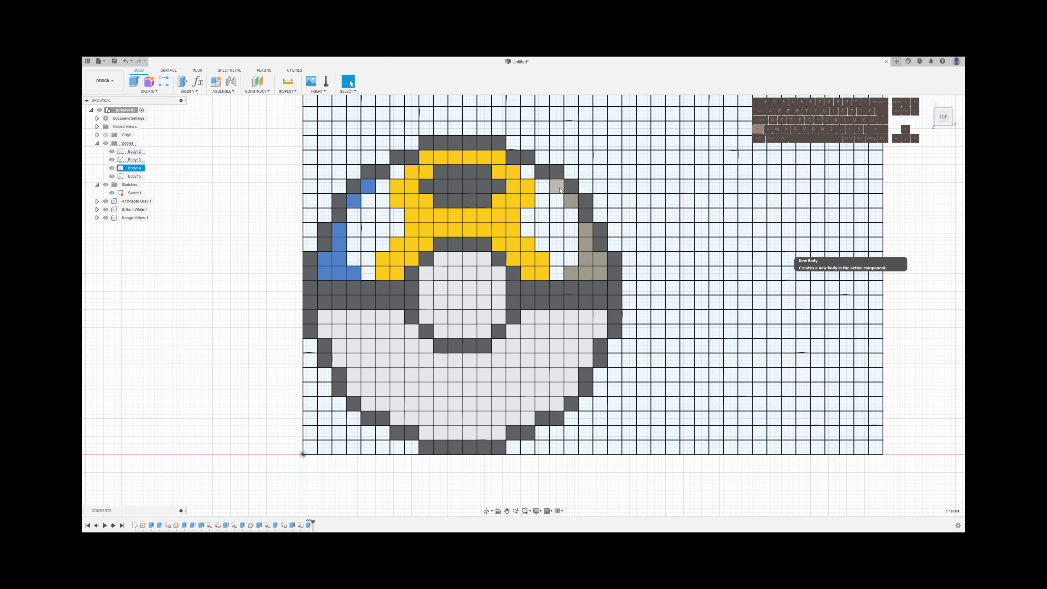
click(556, 186)
shift+click(574, 203)
shift+click(586, 236)
text(e)
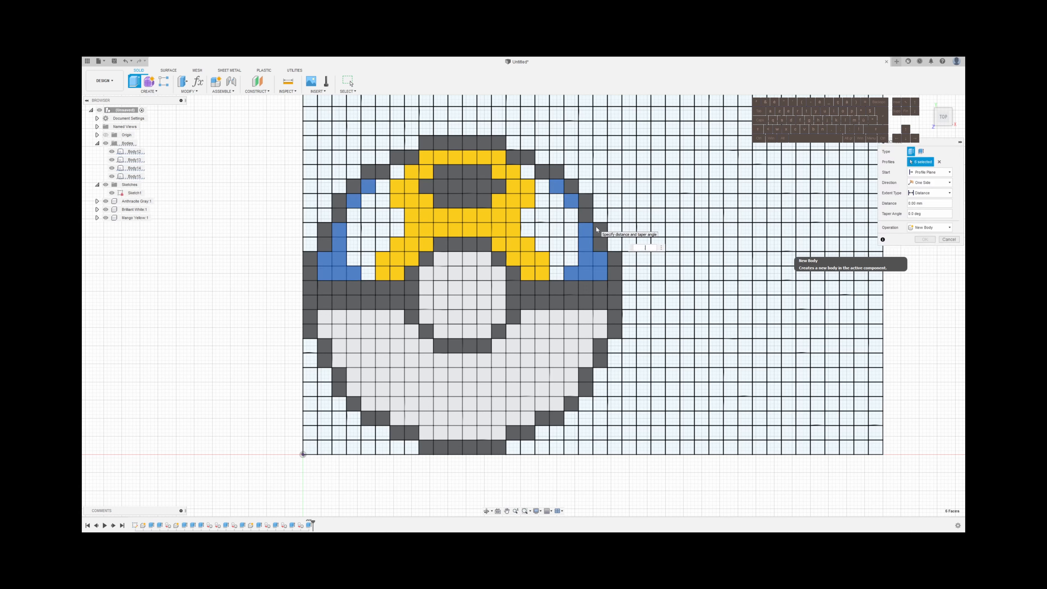
text(2)
click(929, 227)
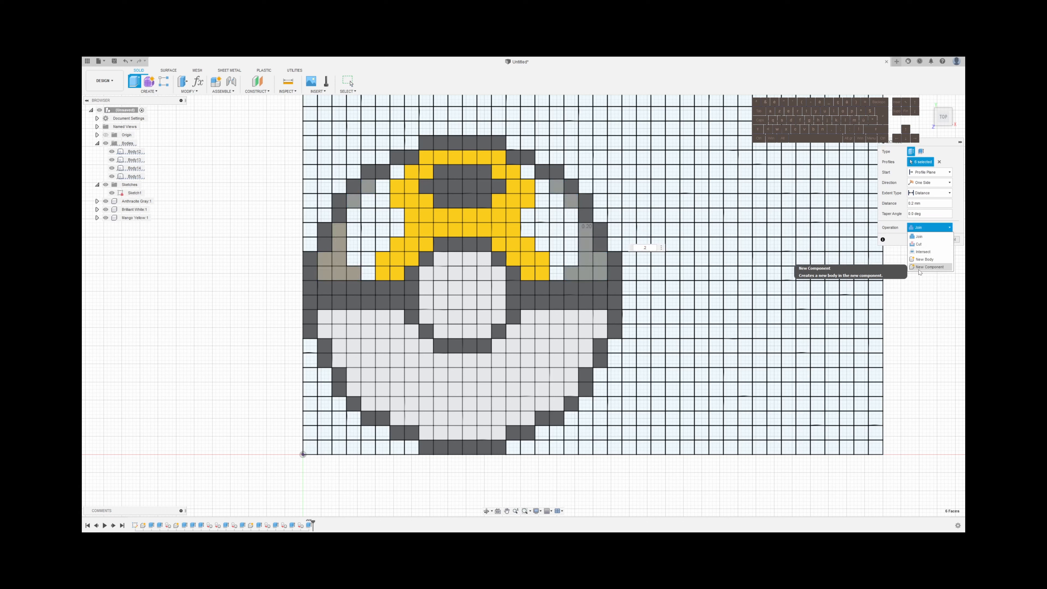
click(922, 272)
click(924, 240)
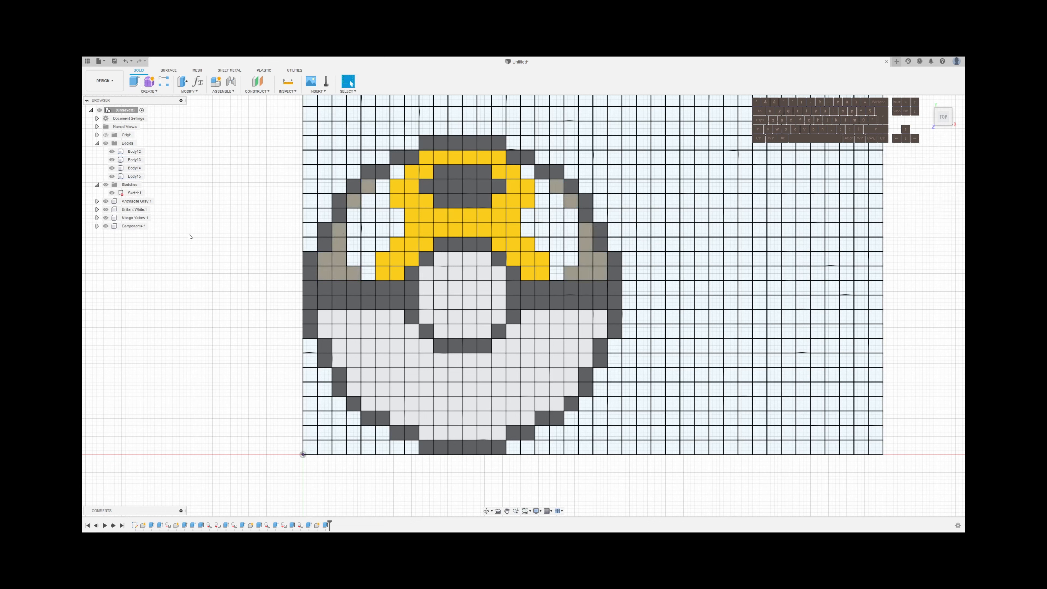
Rename the new component Red and move the four loose edge bodies into it
double_click(120, 226)
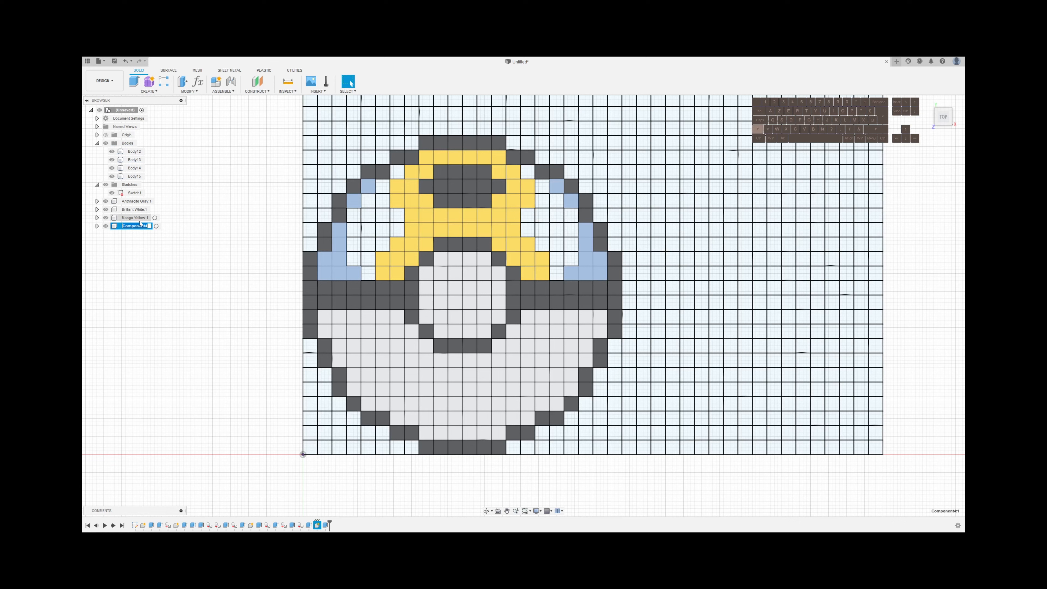
text(Red)
key(Return)
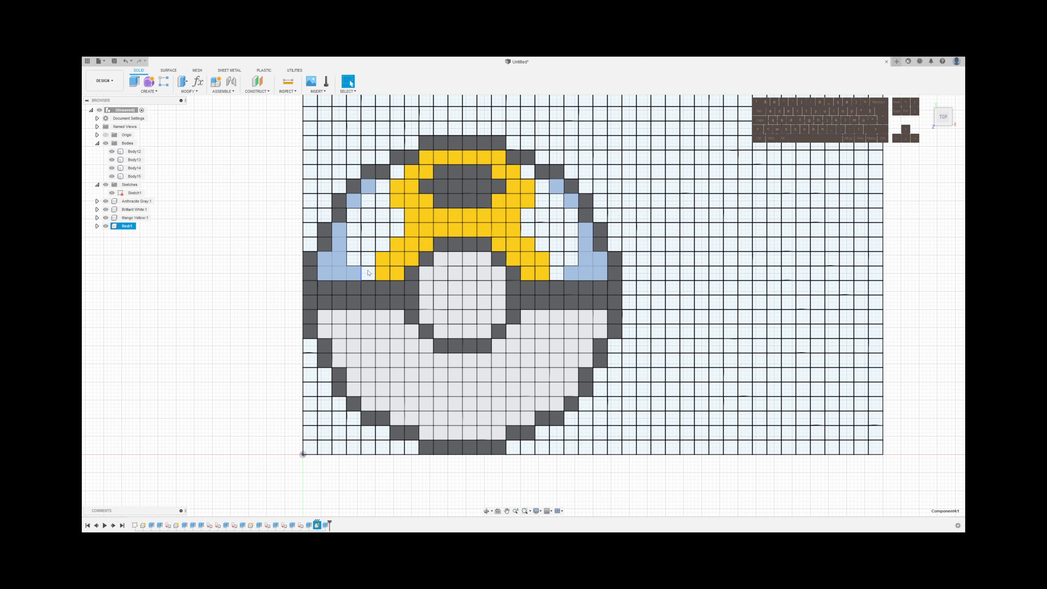
key(Escape)
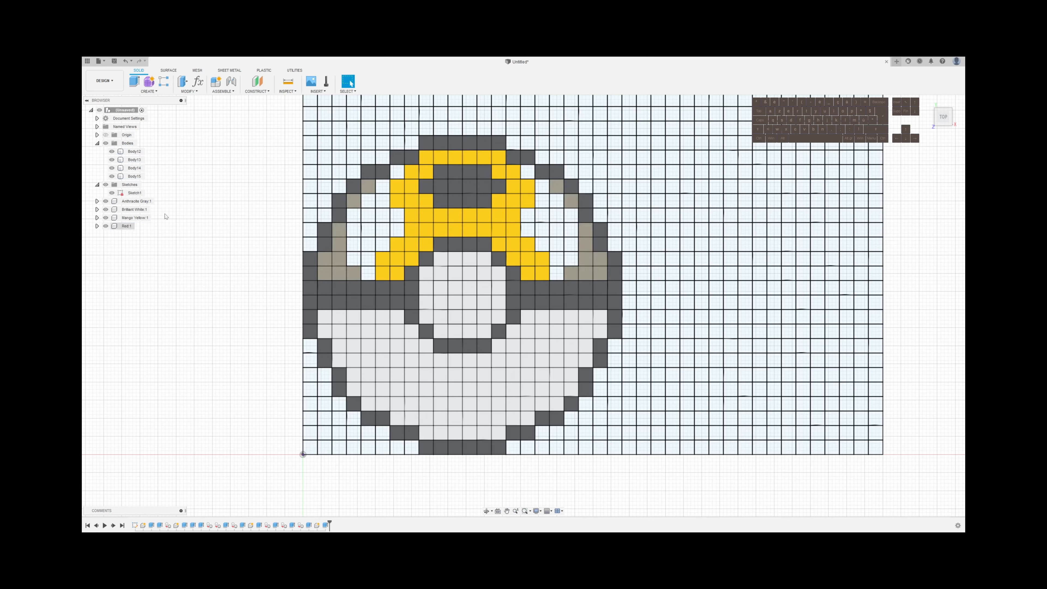
click(135, 176)
shift+click(133, 152)
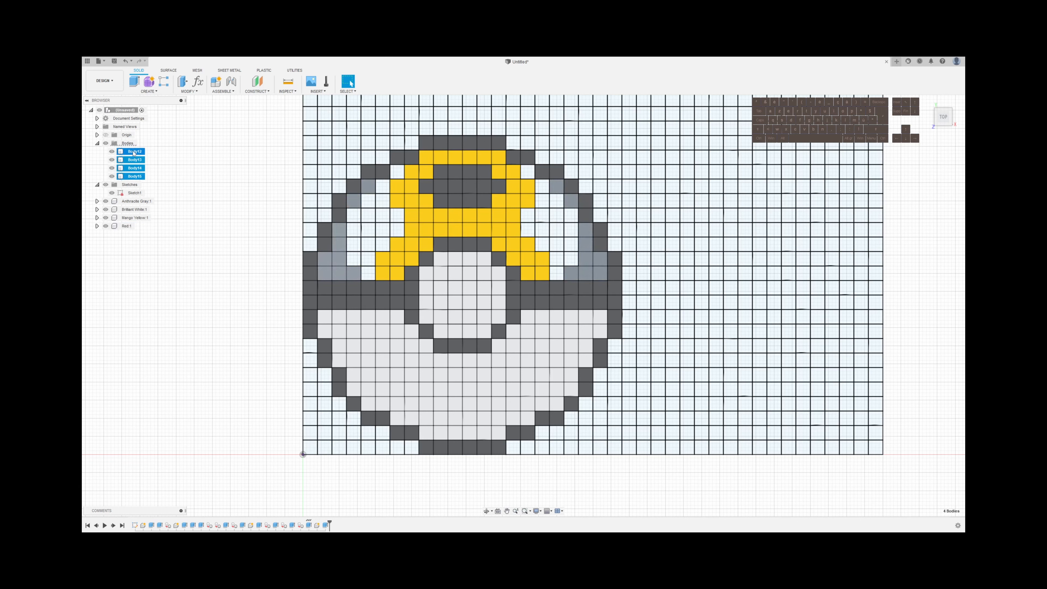
drag(134, 155, 137, 202)
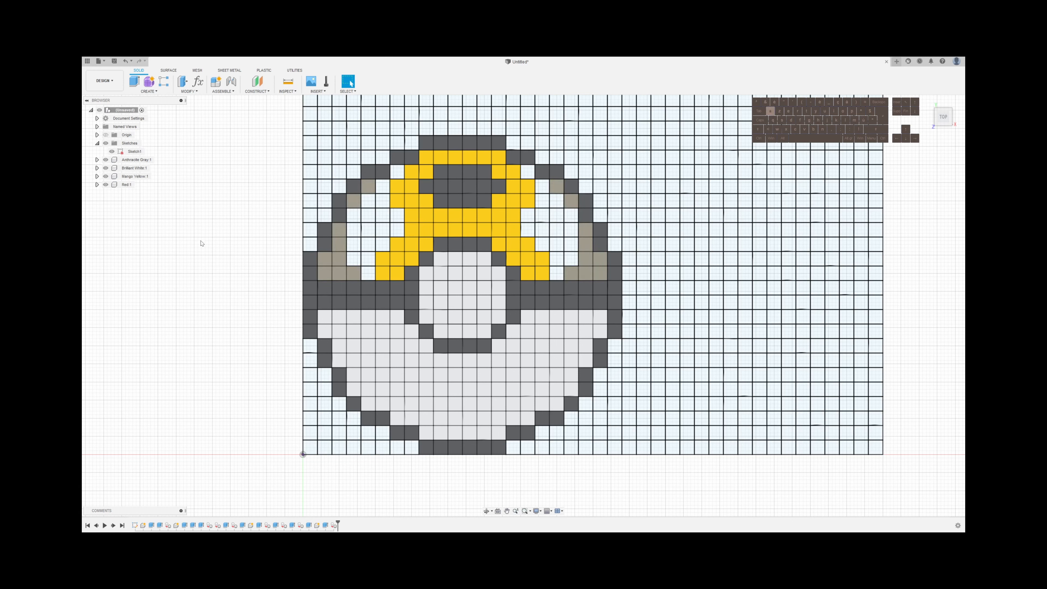
Apply the Carmine Red appearance to the Red component
key(a)
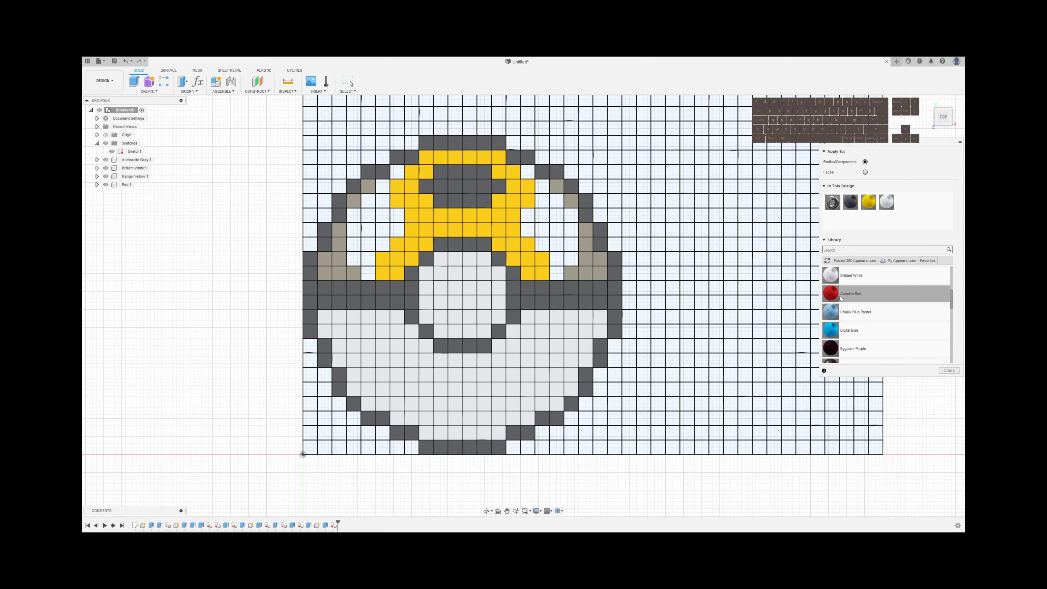
drag(831, 294, 128, 186)
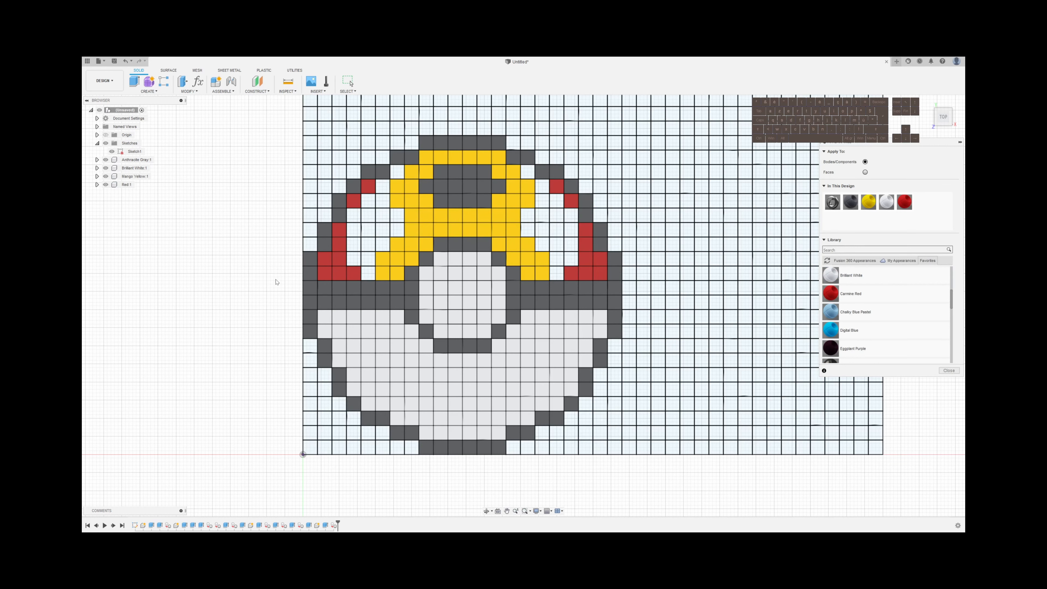
key(Escape)
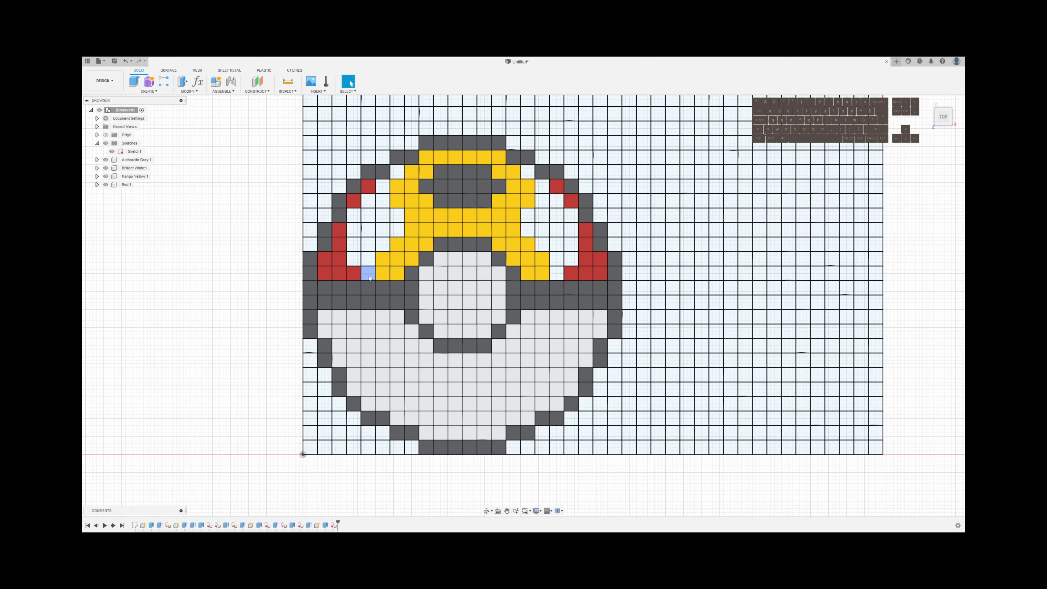
Select the eighteen remaining open cells between the red and yellow areas on the ball's left side
click(369, 277)
shift+click(368, 262)
shift+click(355, 259)
shift+click(354, 245)
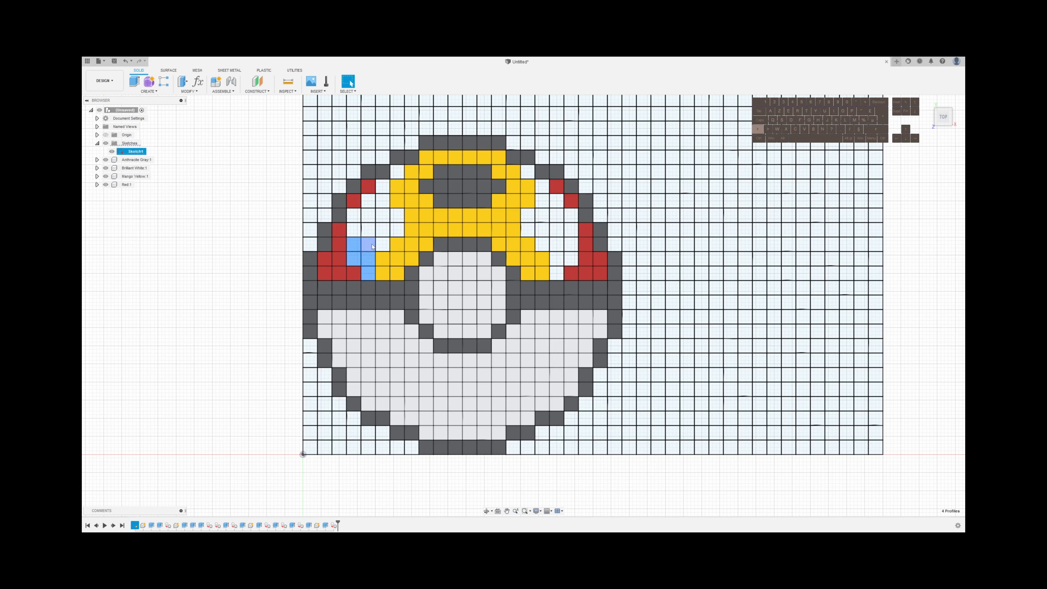
shift+click(368, 244)
shift+click(383, 243)
shift+click(397, 230)
shift+click(398, 219)
shift+click(383, 229)
shift+click(383, 211)
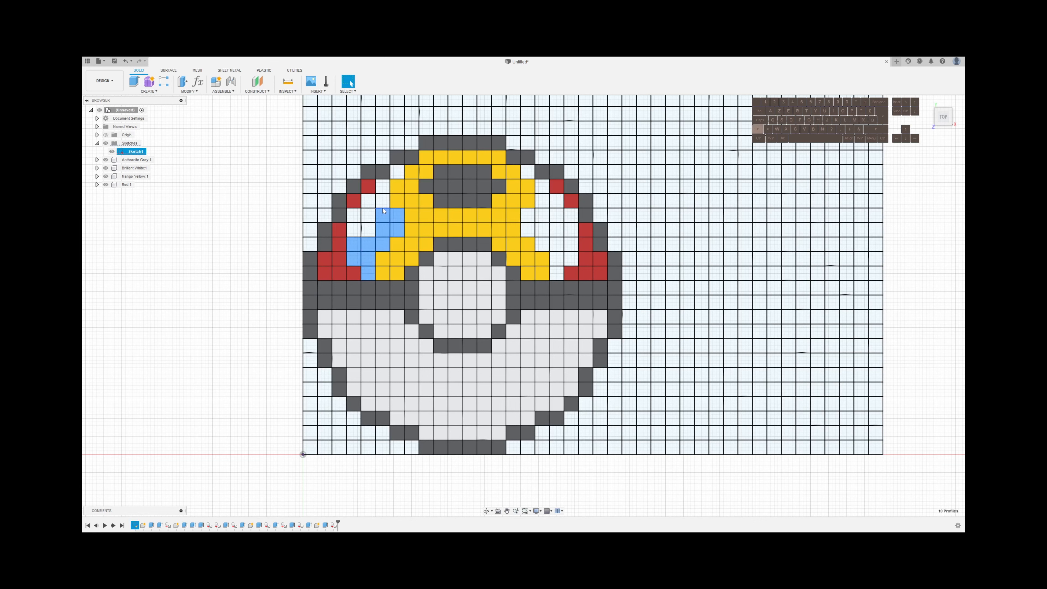
shift+click(386, 188)
shift+click(368, 201)
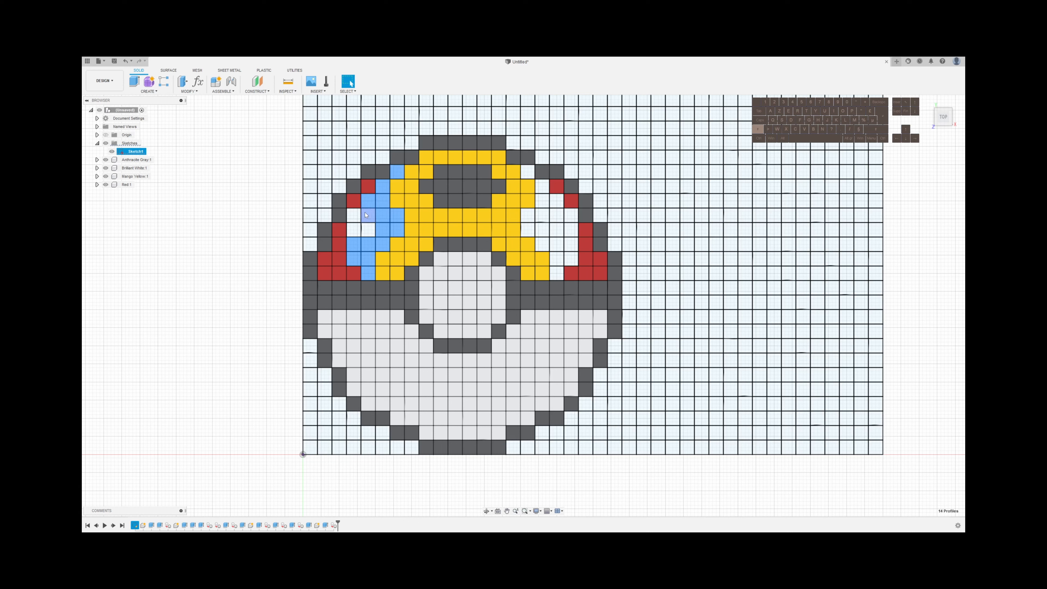
shift+click(369, 215)
shift+click(354, 216)
shift+click(353, 230)
shift+click(368, 230)
Add to the selection the eighteen remaining open cells between the yellow and red areas on the ball's right side
shift+click(556, 274)
shift+click(556, 259)
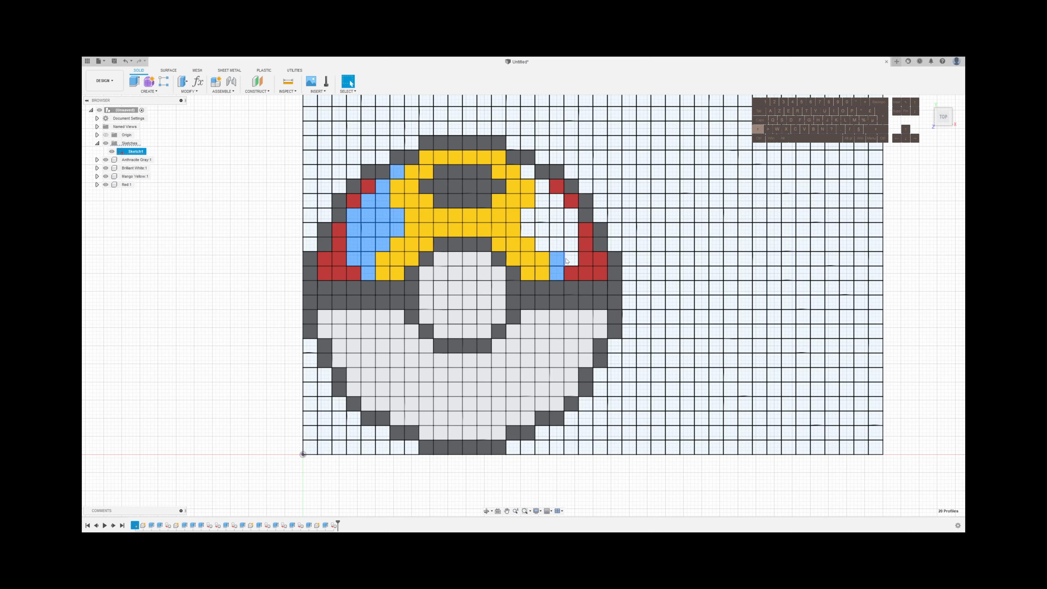
shift+click(571, 258)
shift+click(571, 244)
shift+click(571, 230)
shift+click(556, 215)
shift+click(557, 201)
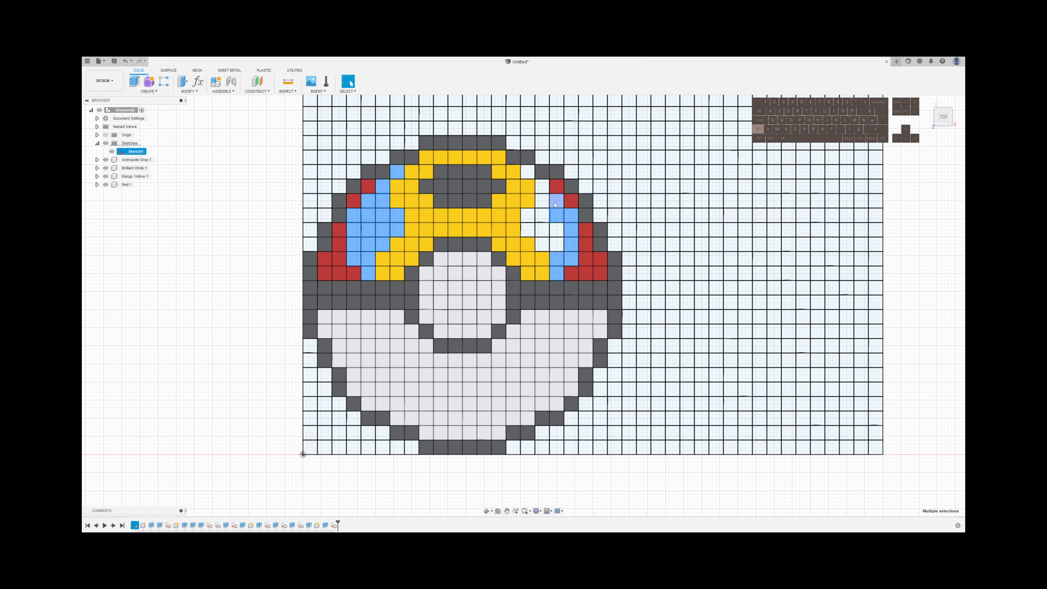
shift+click(542, 201)
shift+click(542, 186)
shift+click(542, 215)
shift+click(528, 216)
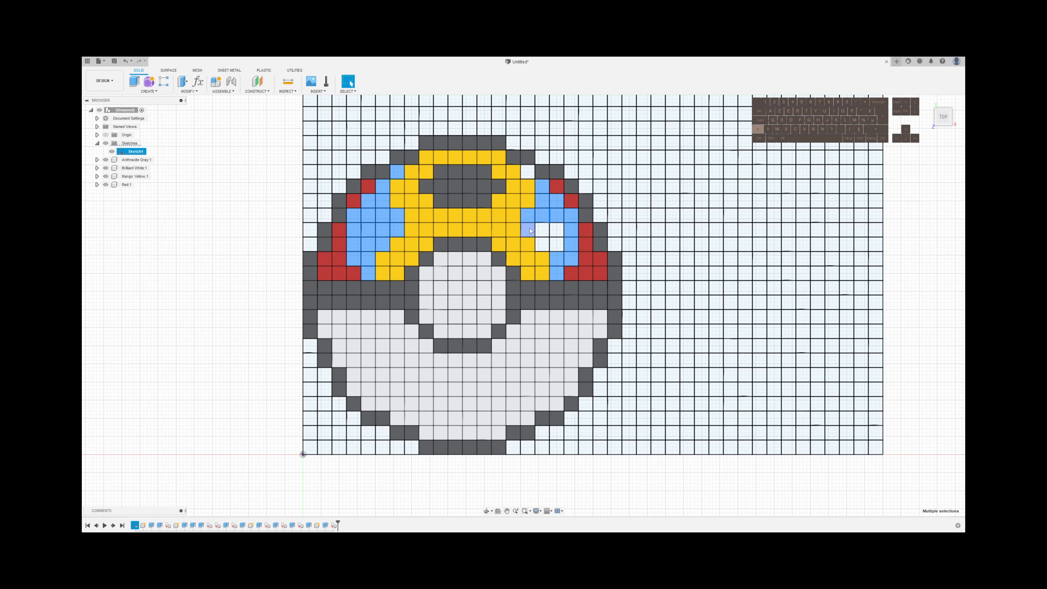
shift+click(528, 230)
shift+click(542, 229)
shift+click(557, 230)
shift+click(556, 244)
shift+click(542, 244)
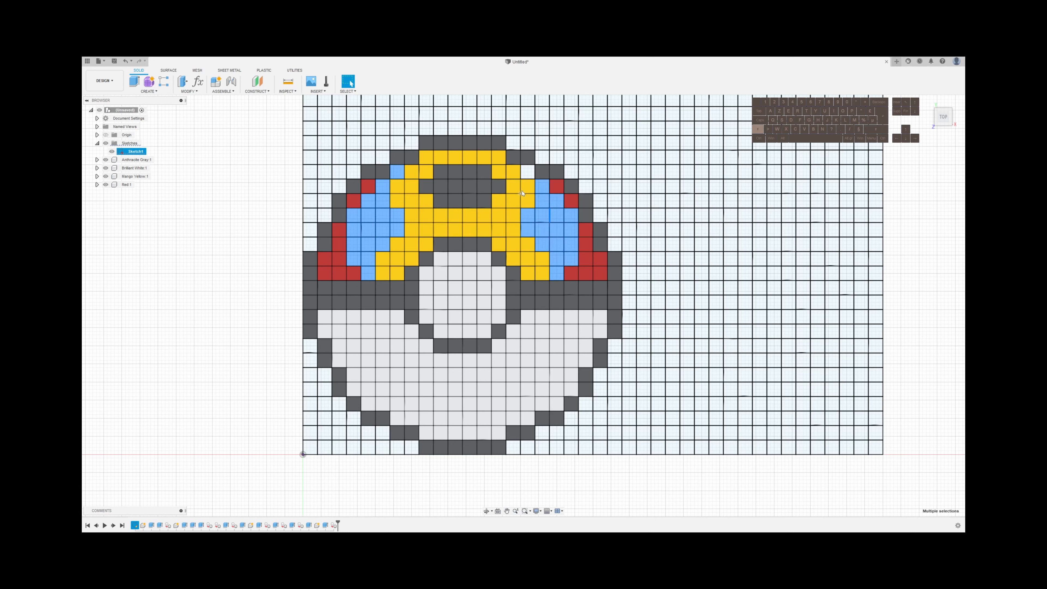
shift+click(527, 173)
Extrude the thirty-six selected cells 0.6 mm using the New Body operation
key(e)
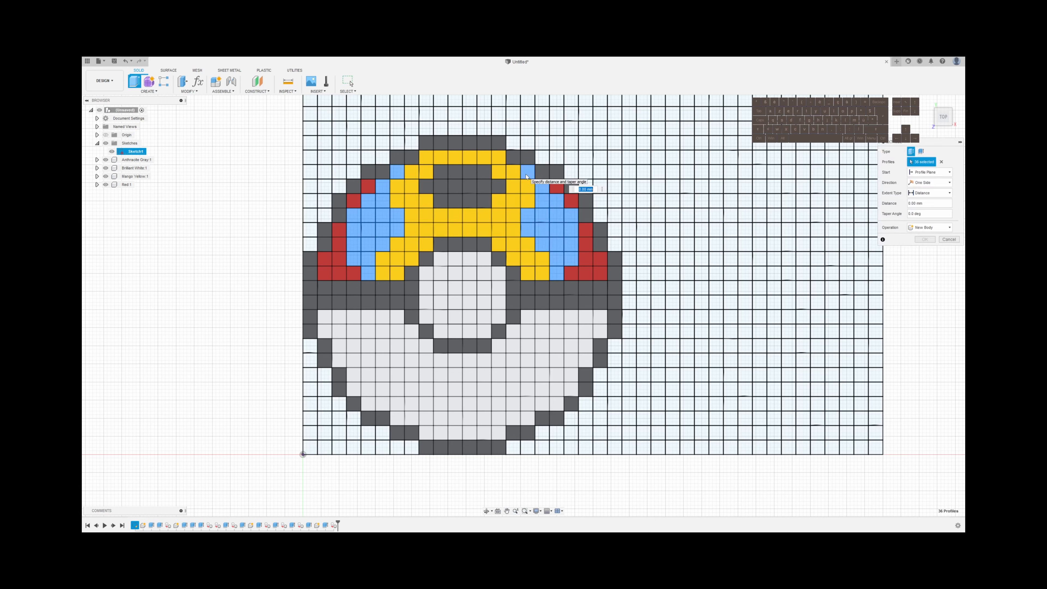
click(930, 227)
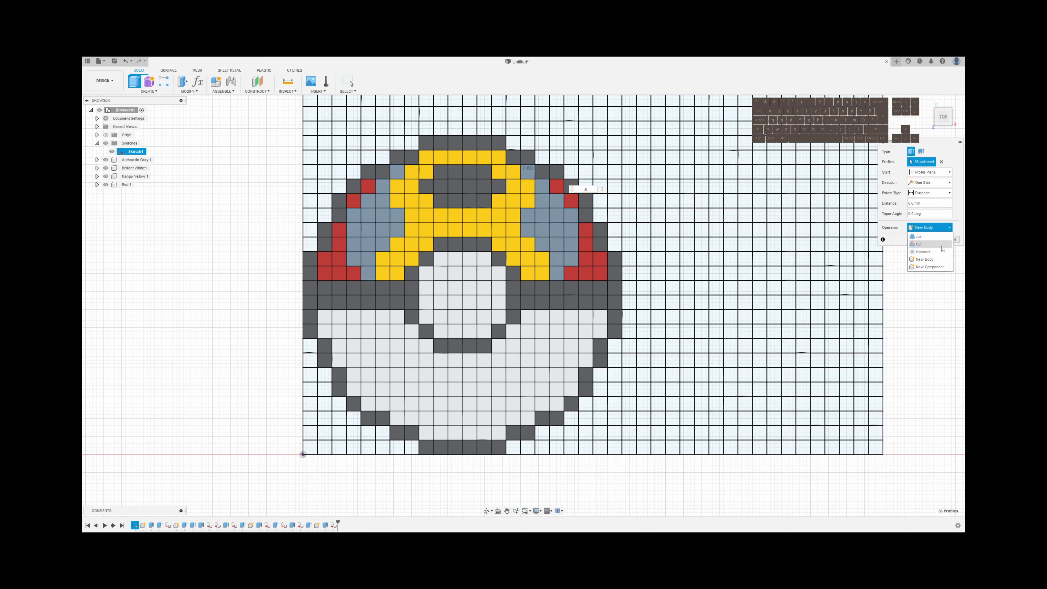
click(931, 260)
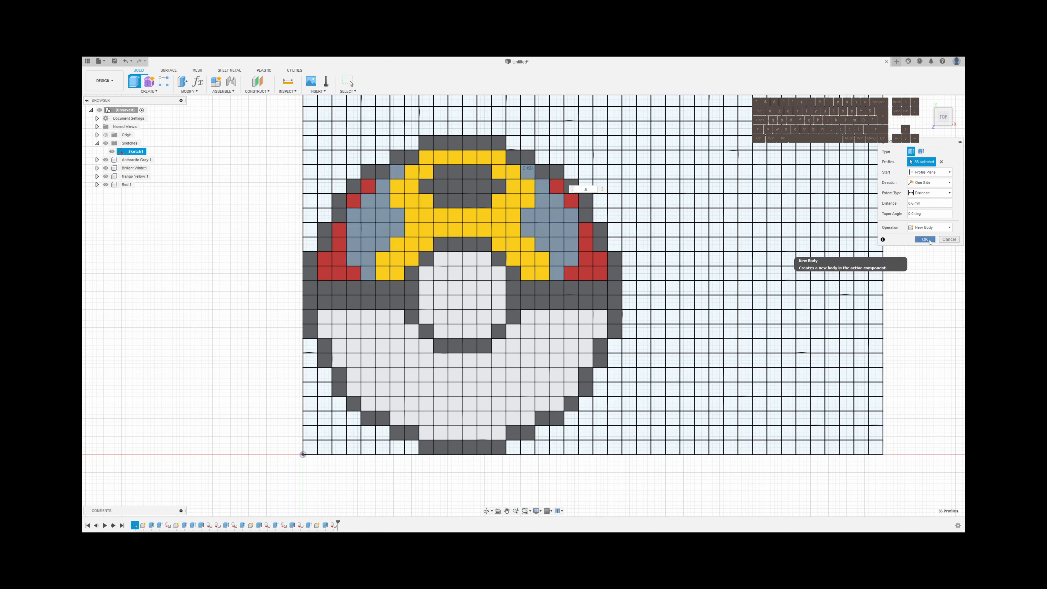
click(925, 239)
Move the two new side bodies into the Red component and hide the grid sketch
click(135, 151)
shift+click(135, 159)
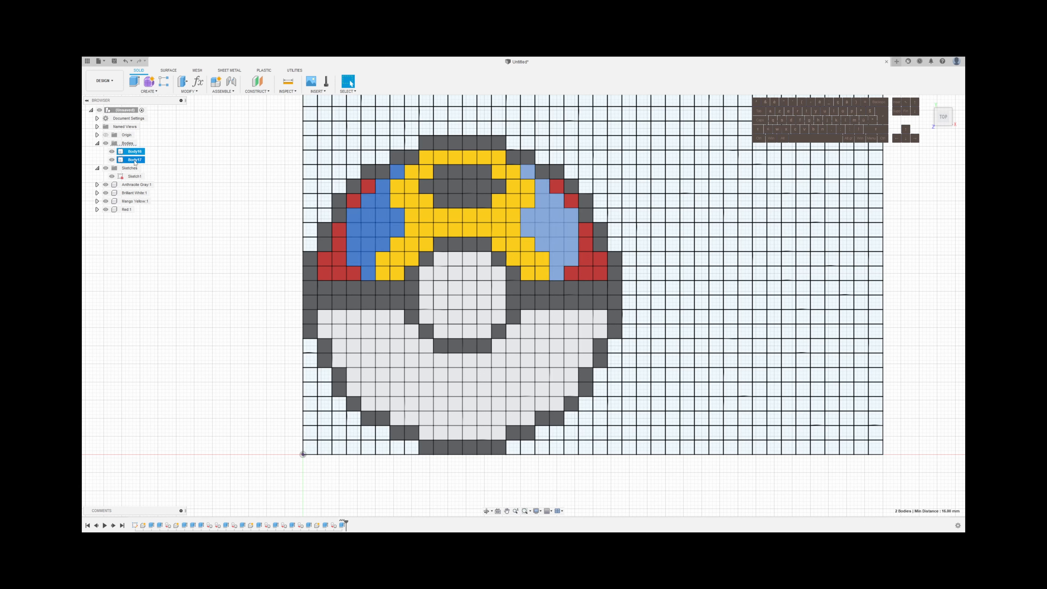
drag(134, 160, 126, 209)
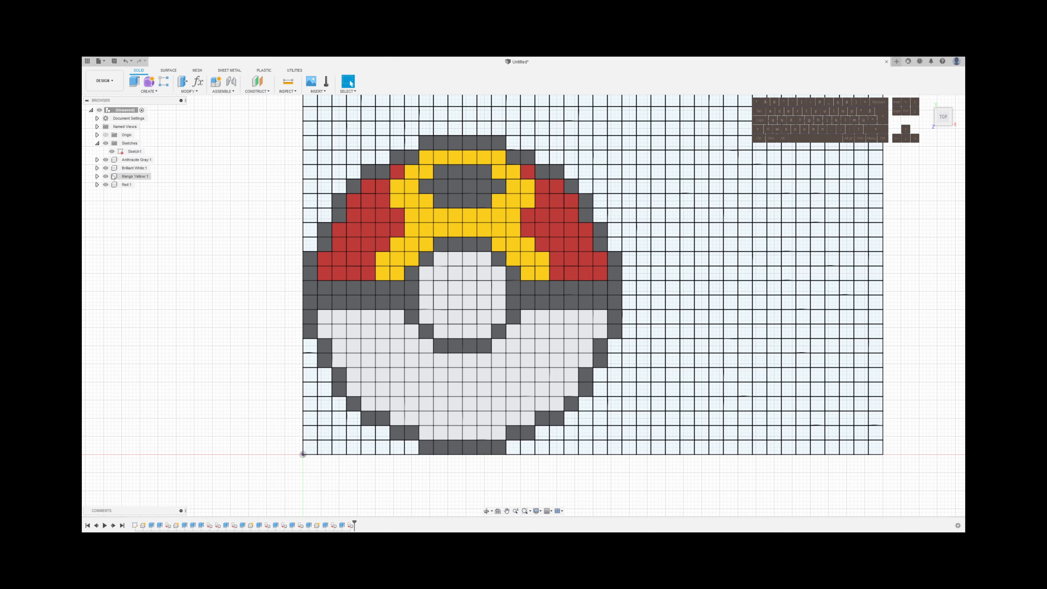
click(112, 151)
scroll(187, 329, down, 3)
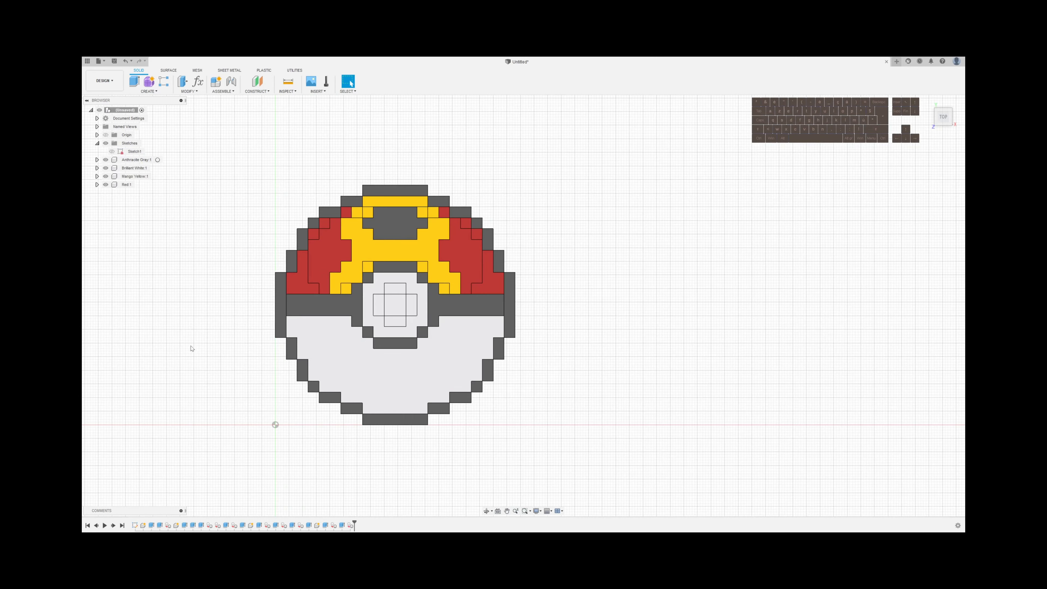
Examine the assembled ball's colored areas from the top and at an angle
middle_drag(191, 347, 335, 345)
scroll(335, 345, down, 6)
scroll(335, 348, down, 5)
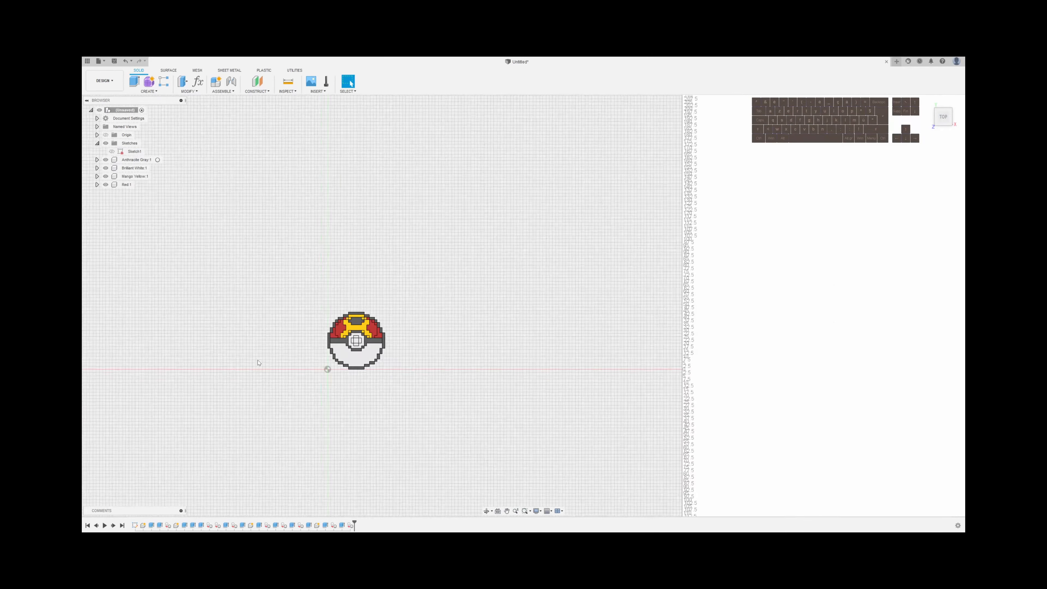
middle_drag(259, 360, 377, 334)
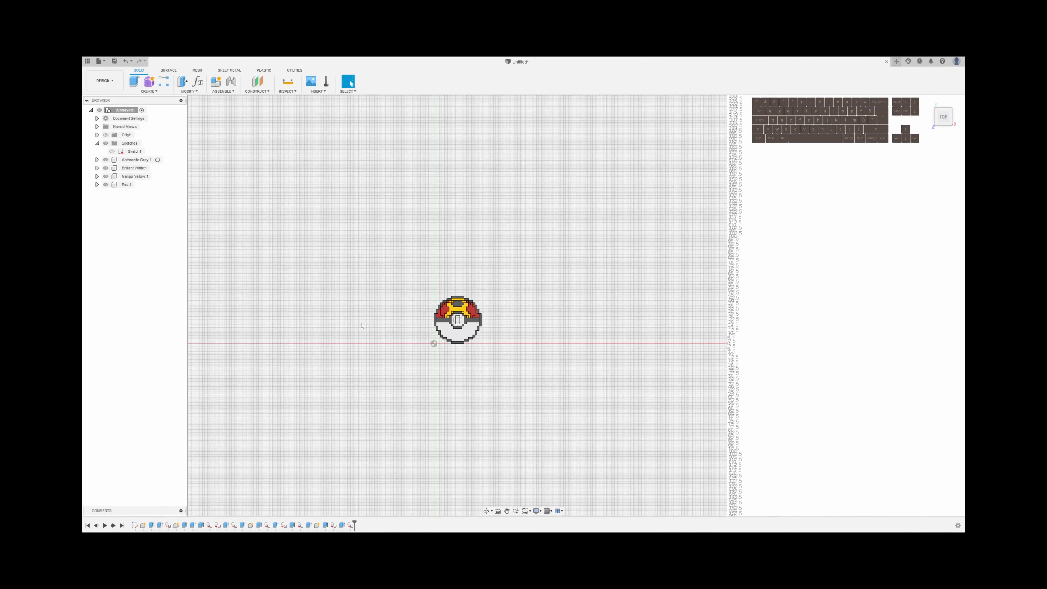
scroll(466, 280, up, 8)
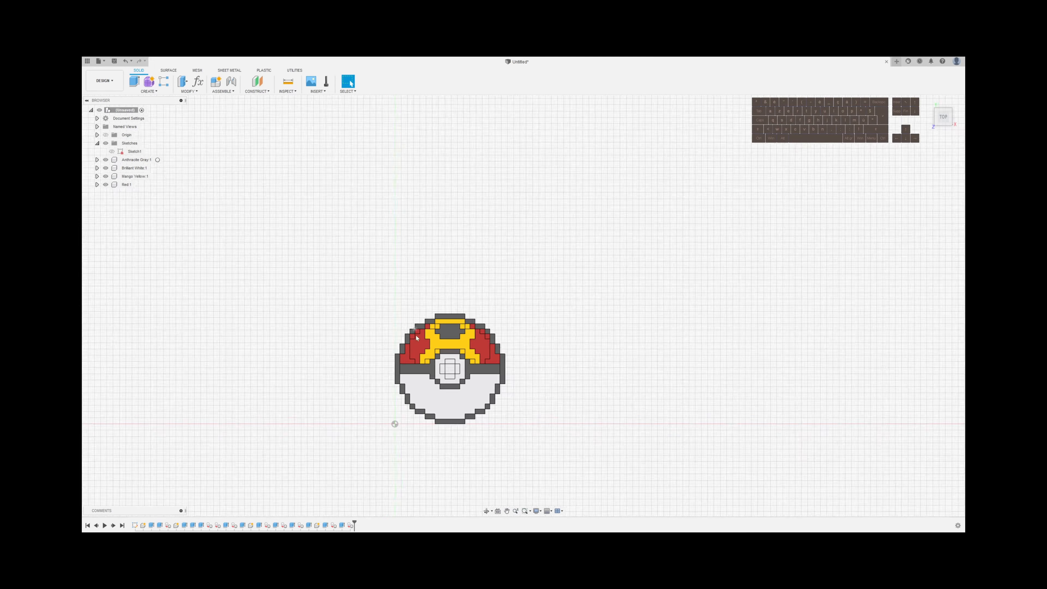
middle_drag(344, 402, 336, 338)
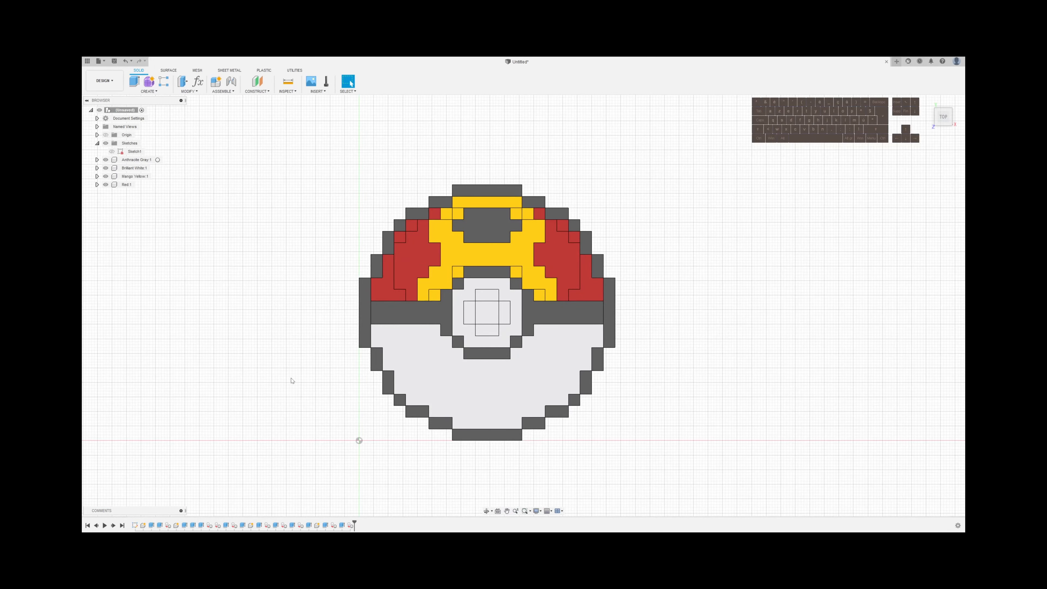
shift+middle_drag(291, 381, 249, 356)
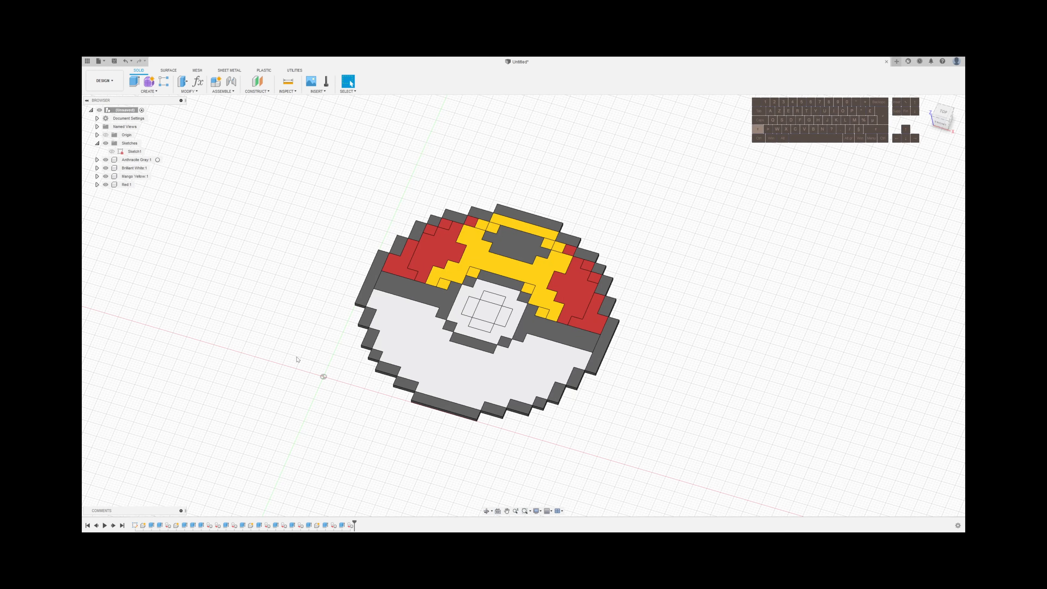
shift+middle_drag(296, 359, 318, 373)
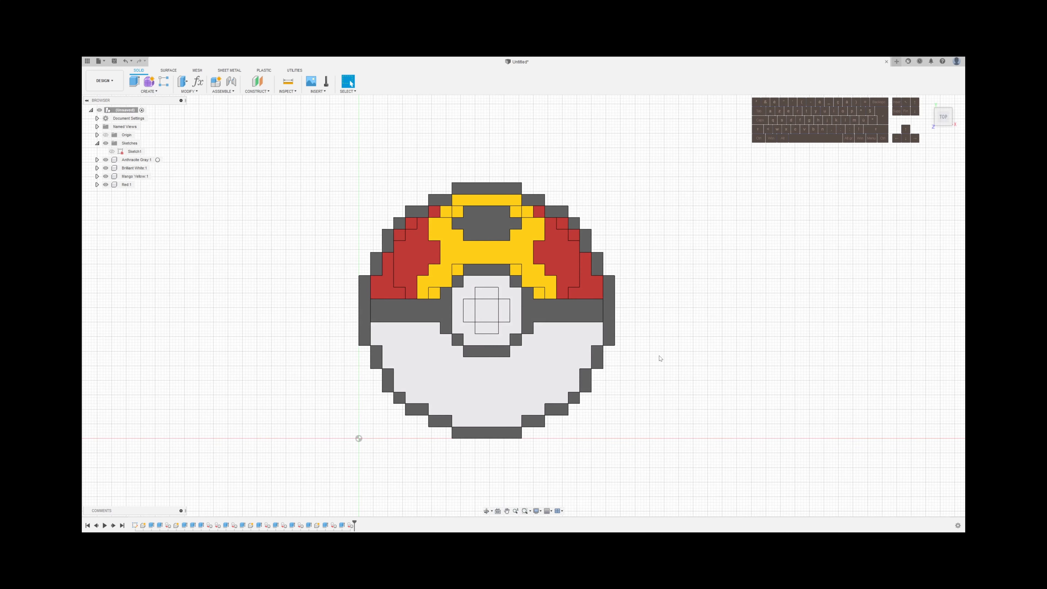
Combine all thirteen bodies in the Anthracite Gray component with the Join operation, using Body1 as the target
key(s)
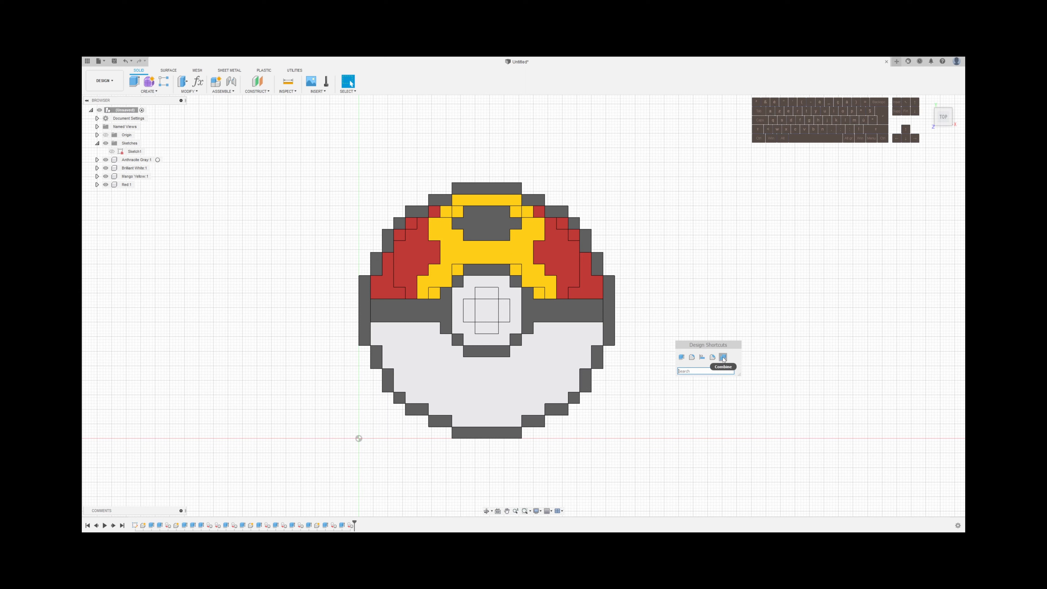
click(189, 91)
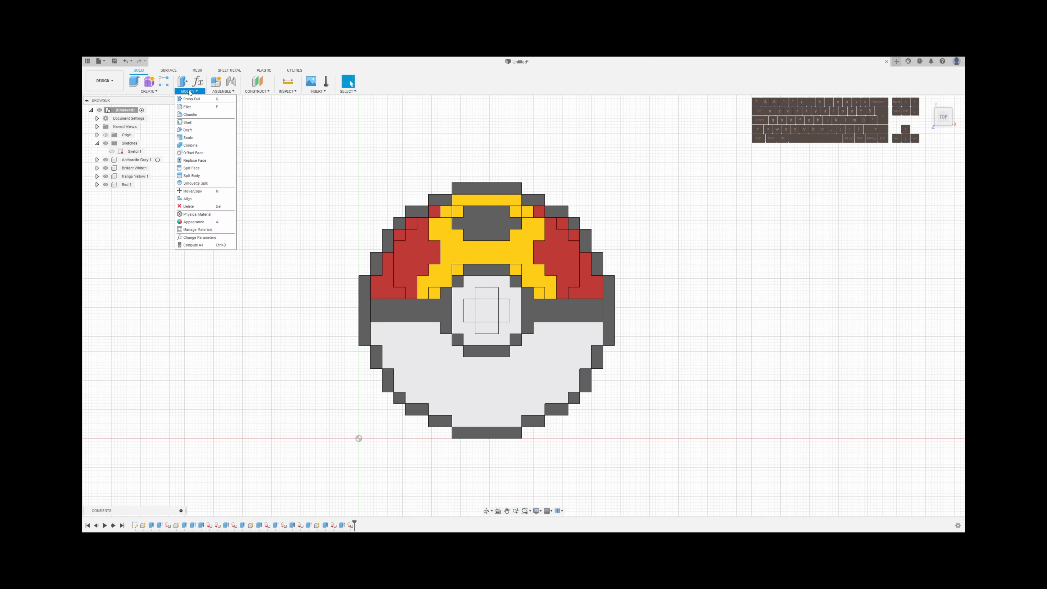
click(191, 145)
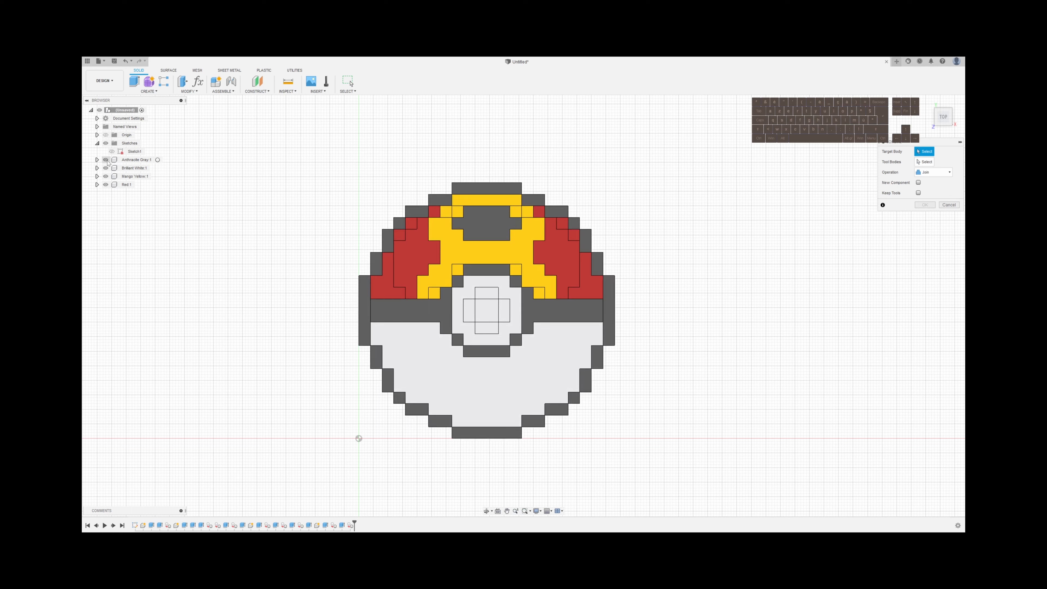
click(97, 160)
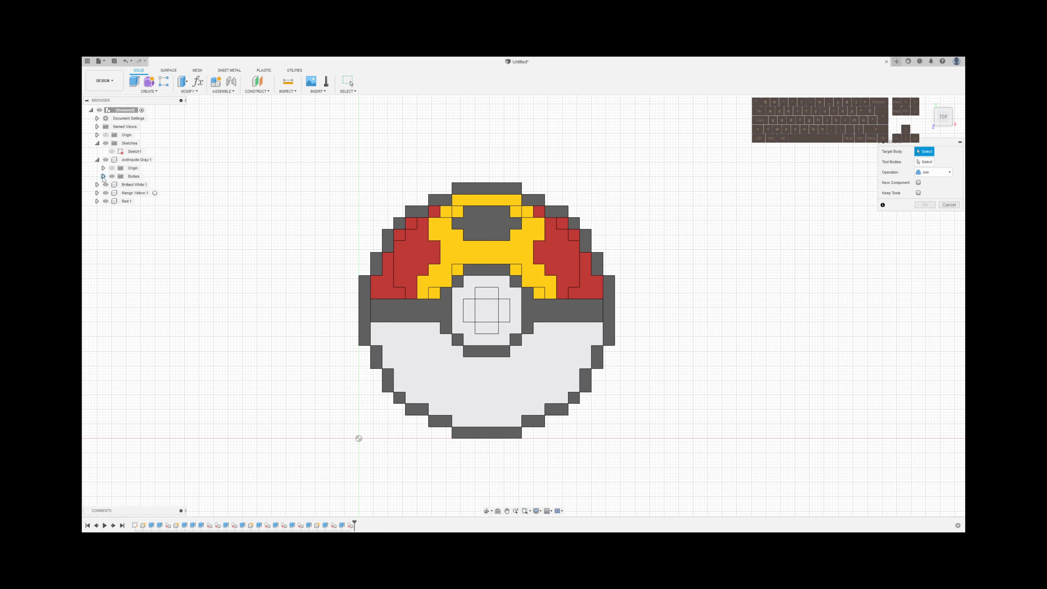
click(103, 176)
click(140, 184)
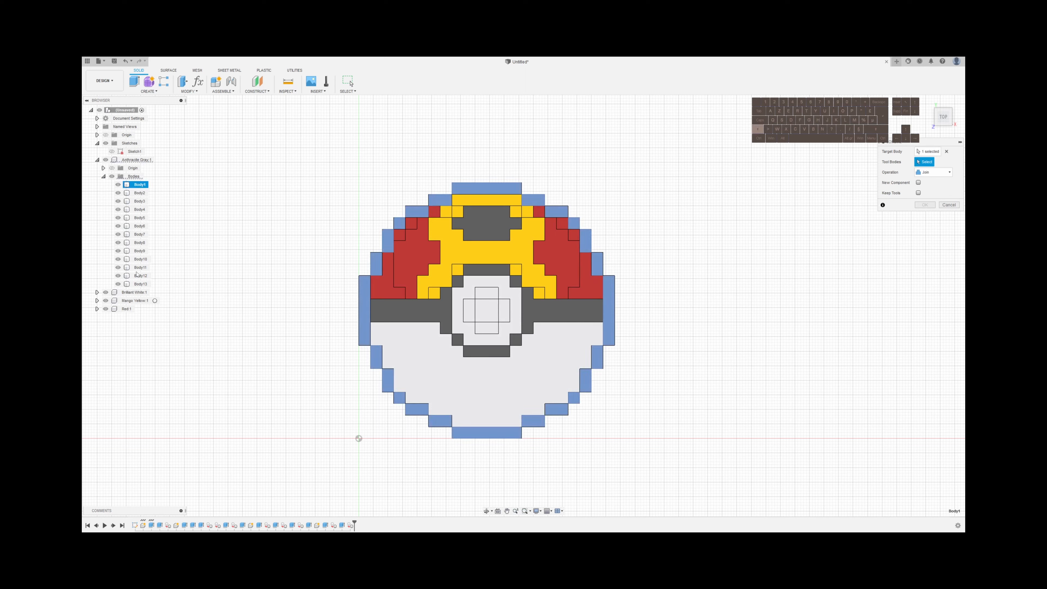
shift+click(140, 284)
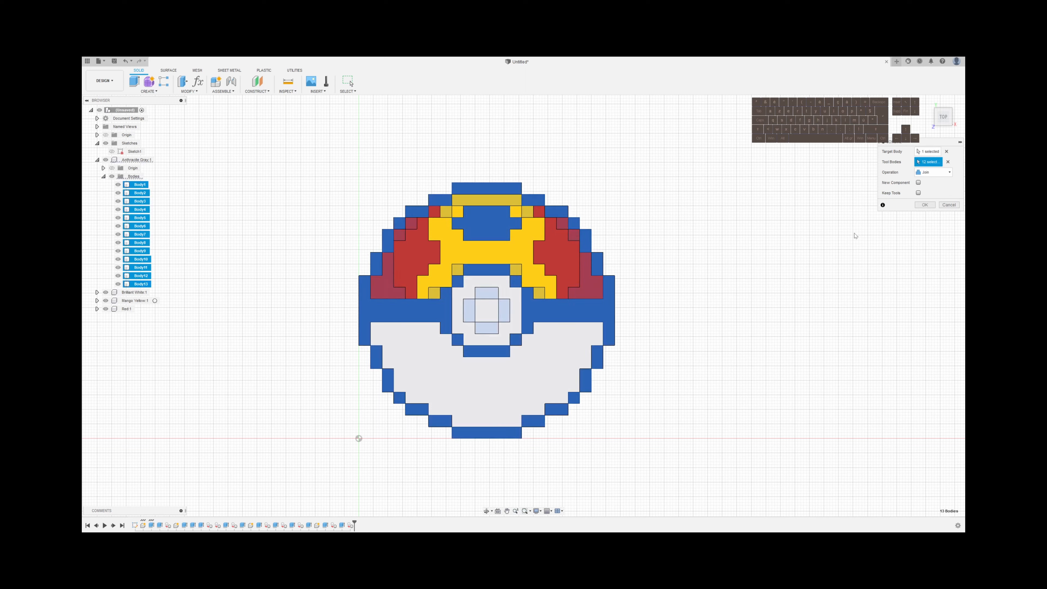
click(927, 206)
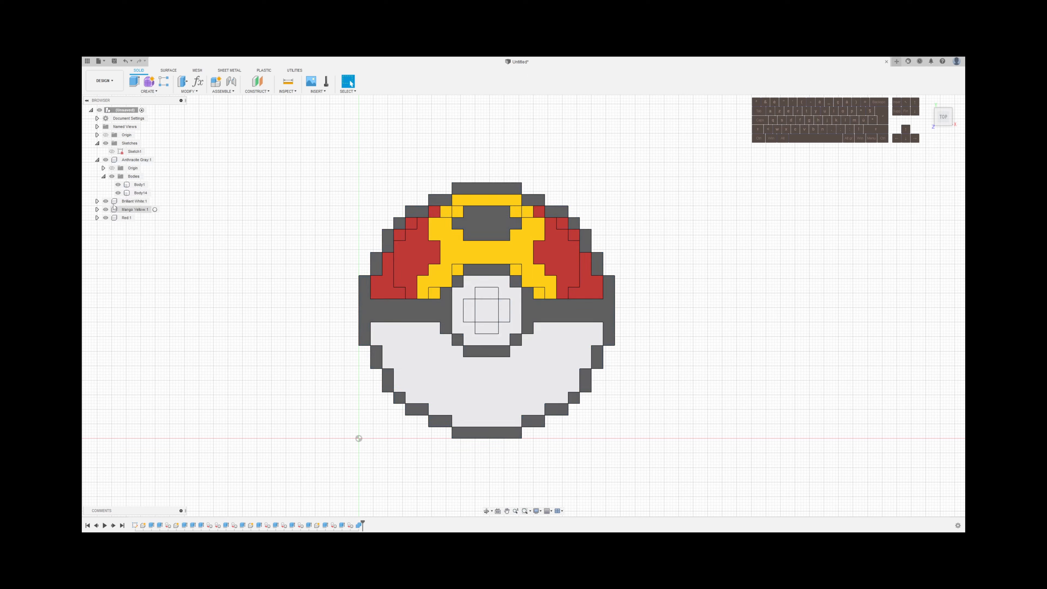
Join the three bodies in the Brilliant White component with Combine, using Body1 as the target
click(97, 201)
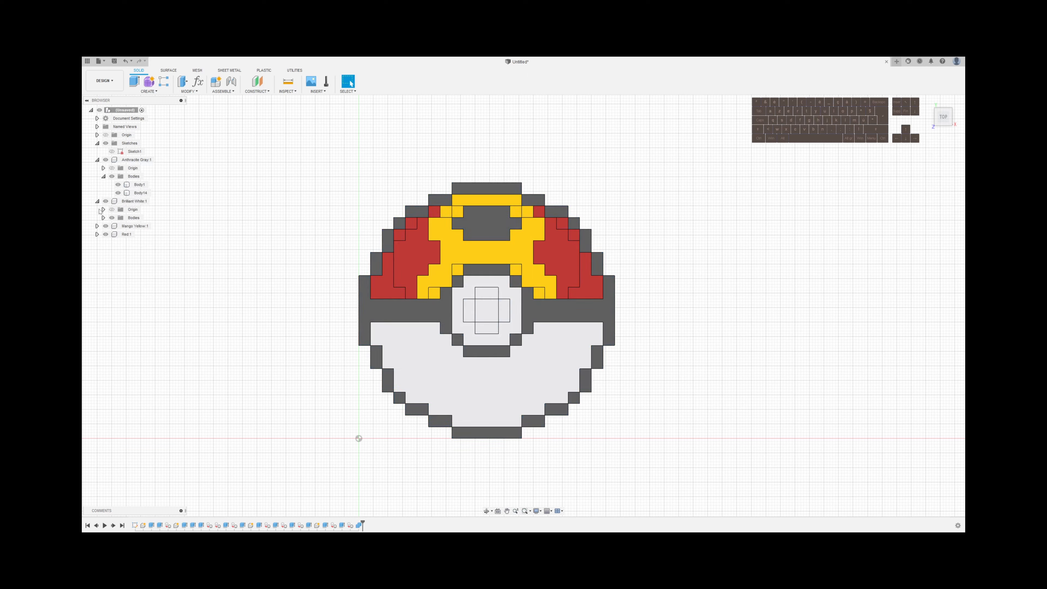
click(104, 217)
key(s)
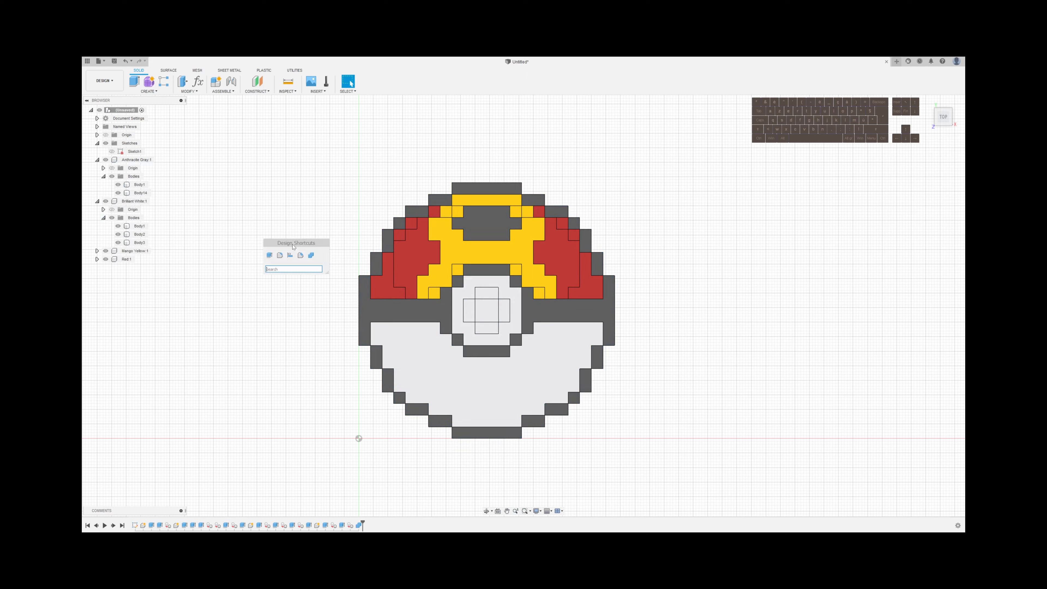
click(310, 257)
click(141, 226)
click(140, 235)
click(140, 243)
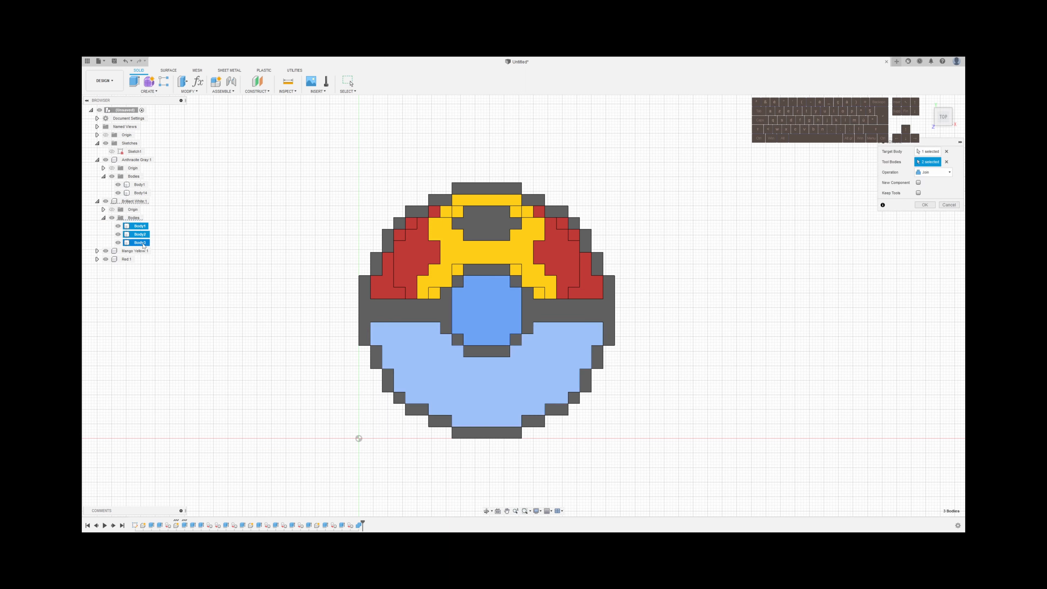
click(925, 205)
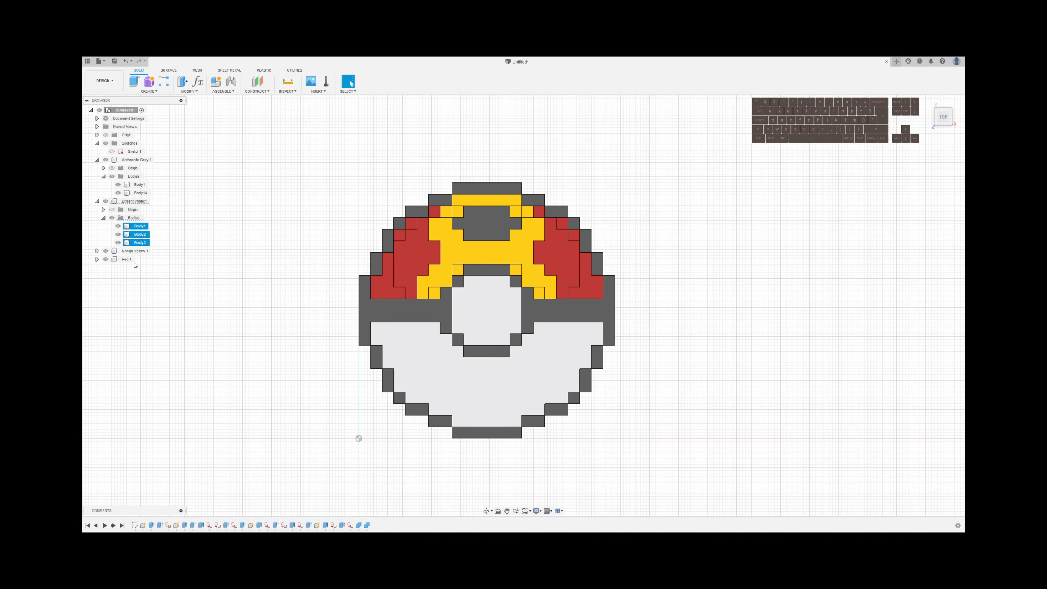
Join the six bodies in the yellow component with Combine, using Body1 as the target
click(97, 234)
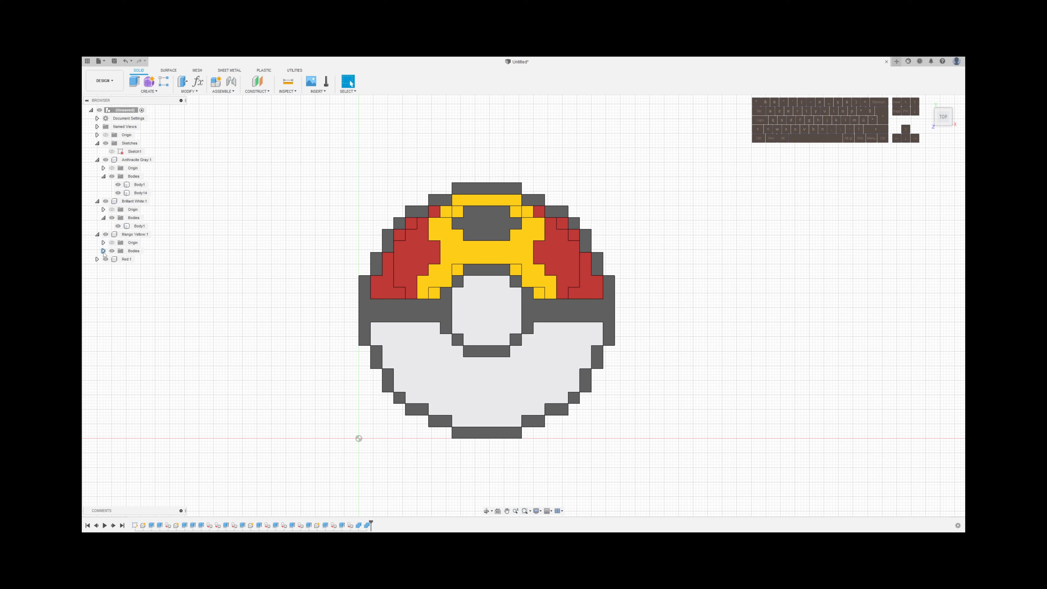
click(104, 251)
key(s)
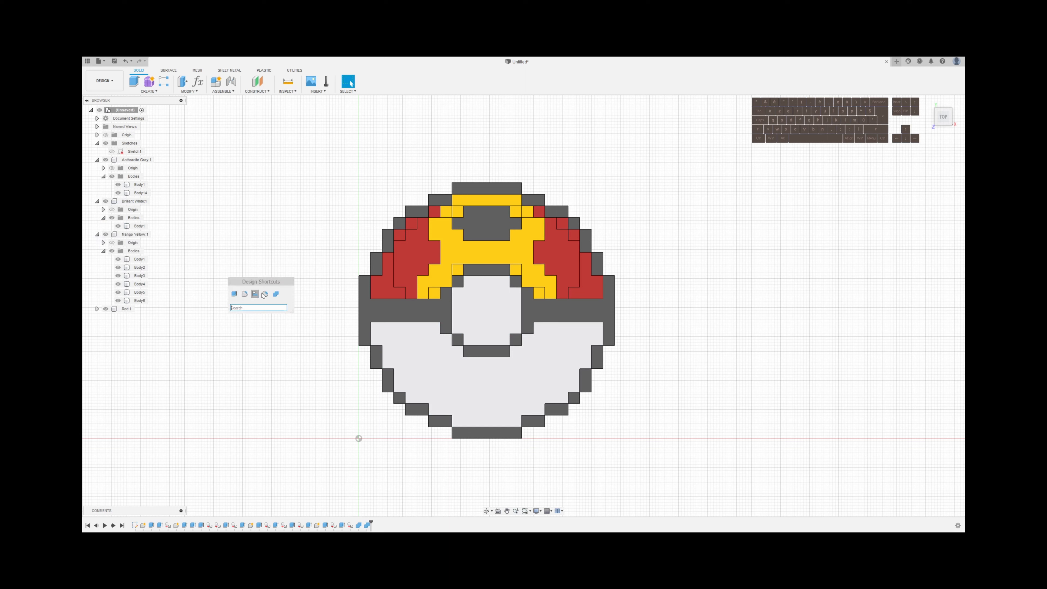
click(258, 294)
click(140, 259)
shift+click(140, 299)
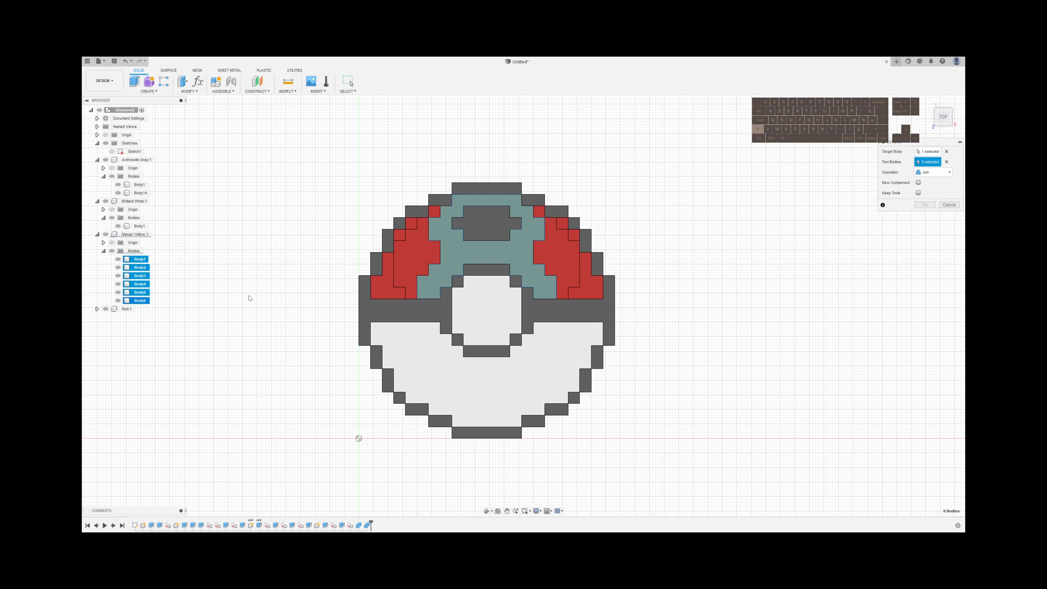
click(926, 205)
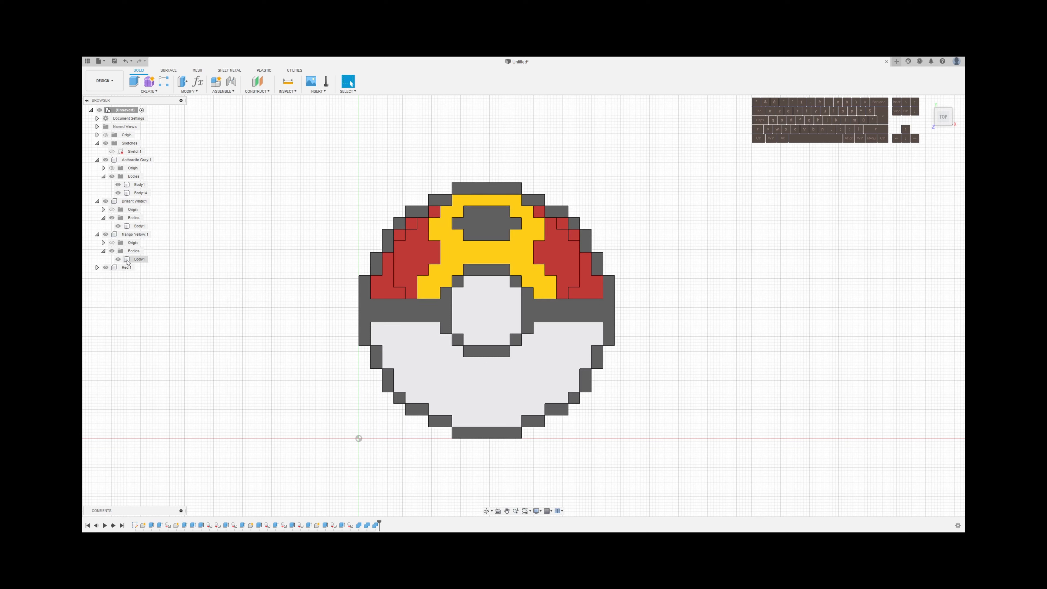
Join the six bodies in the Red component with Combine, using Body1 as the target
click(98, 268)
click(103, 284)
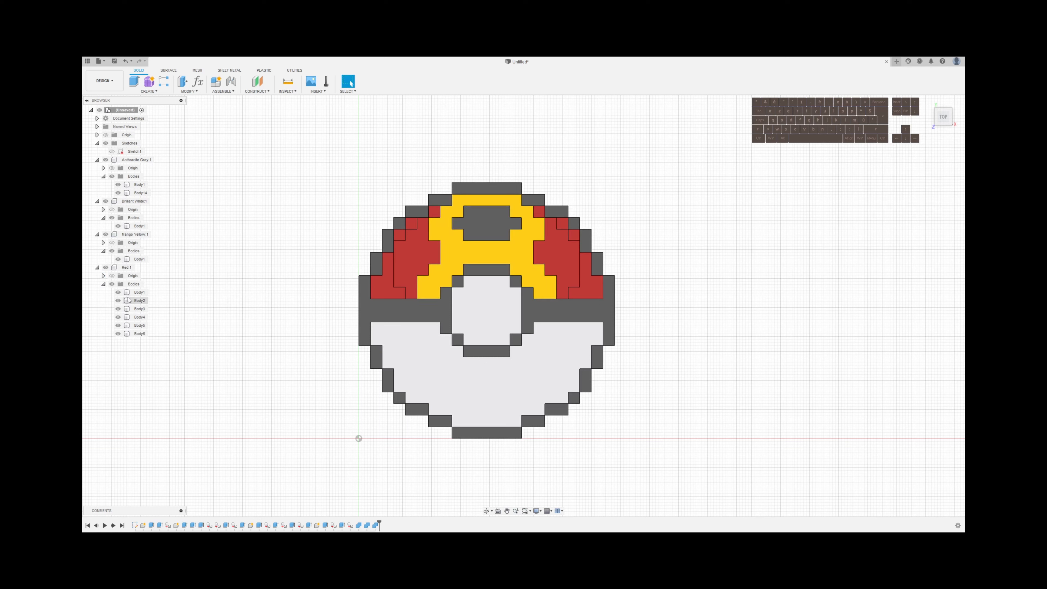
key(s)
click(271, 315)
click(141, 293)
shift+click(140, 334)
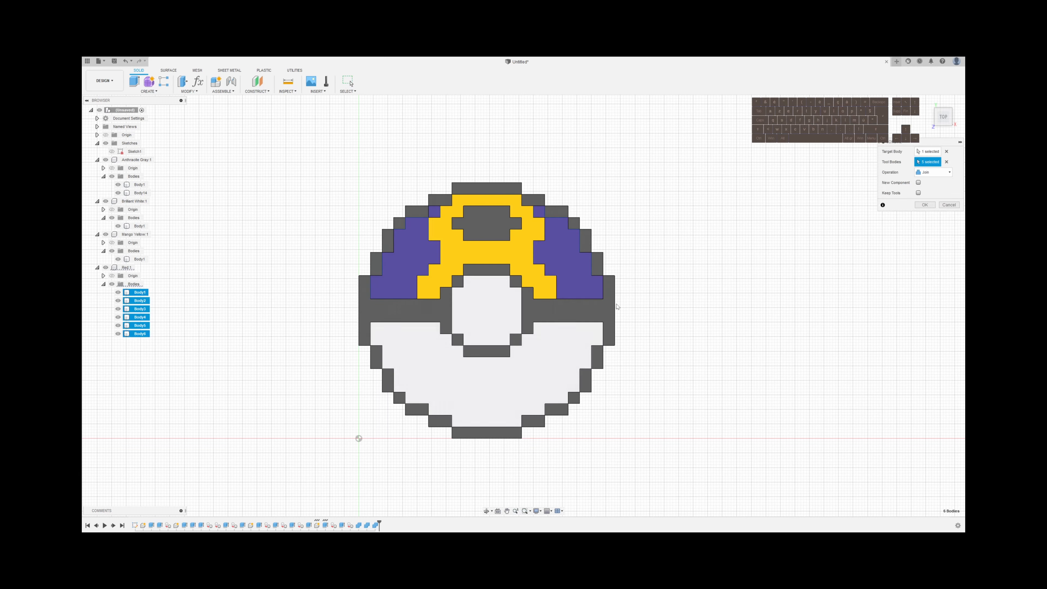
click(925, 205)
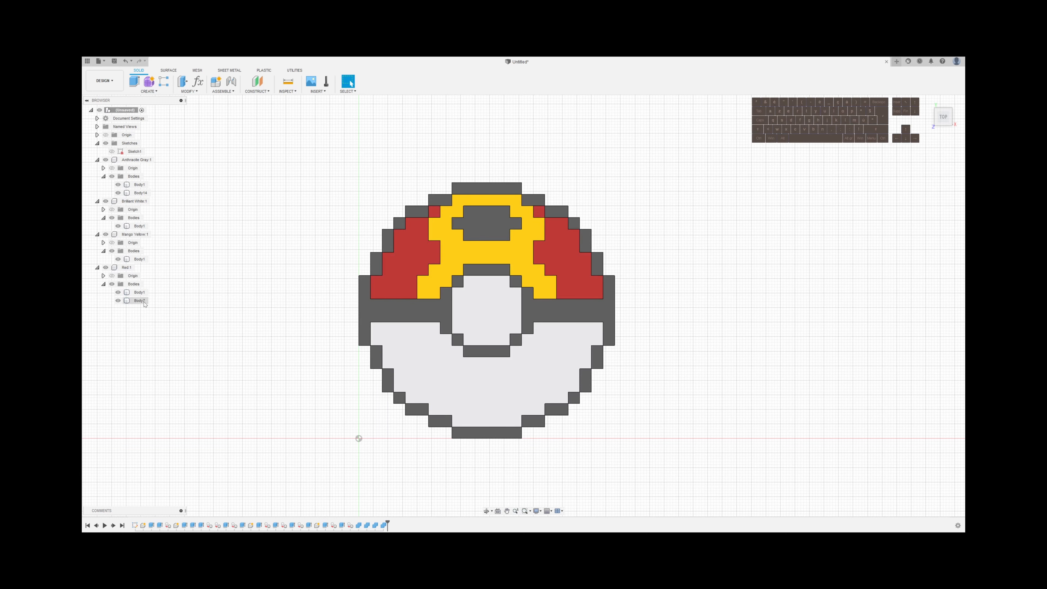
On the ball's underside, start an Extrude with the gray right side, top cap and arch above the center button as profiles
shift+middle_drag(260, 401, 315, 300)
scroll(611, 330, down, 2)
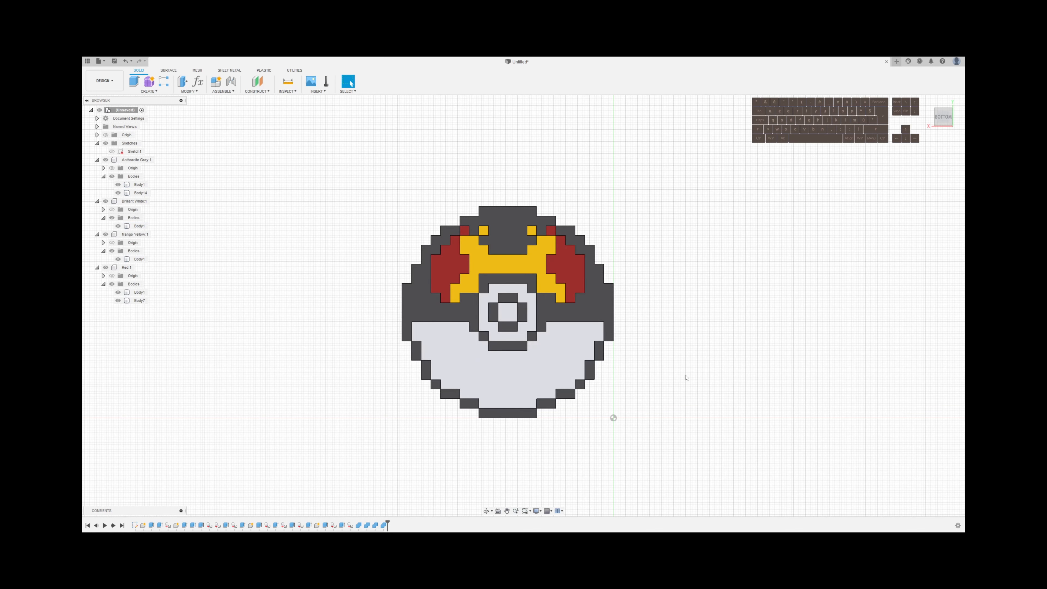
scroll(652, 367, up, 4)
middle_drag(651, 363, 712, 372)
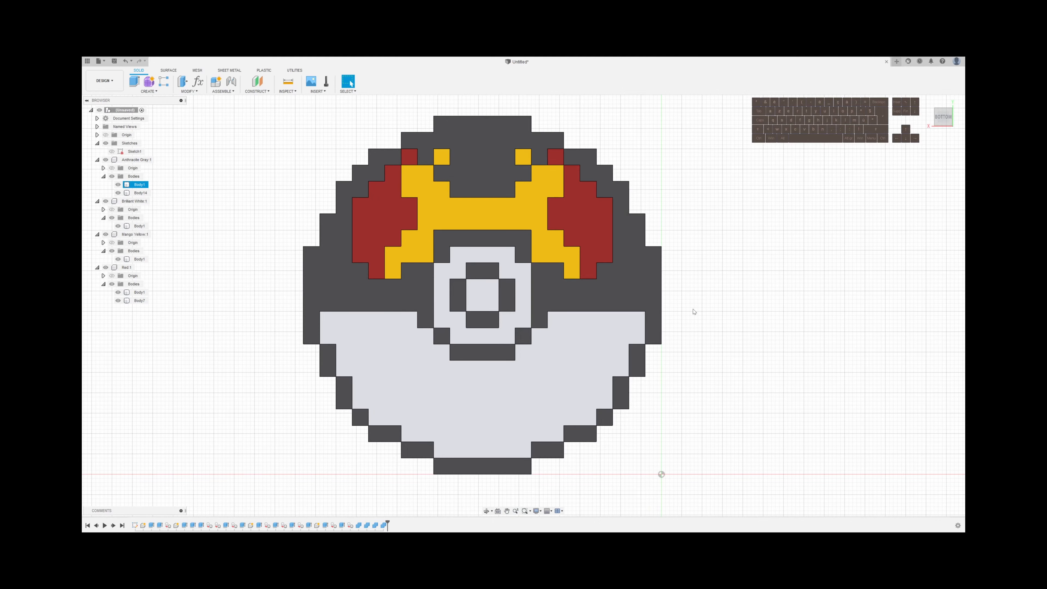
shift+middle_drag(762, 312, 704, 175)
click(943, 118)
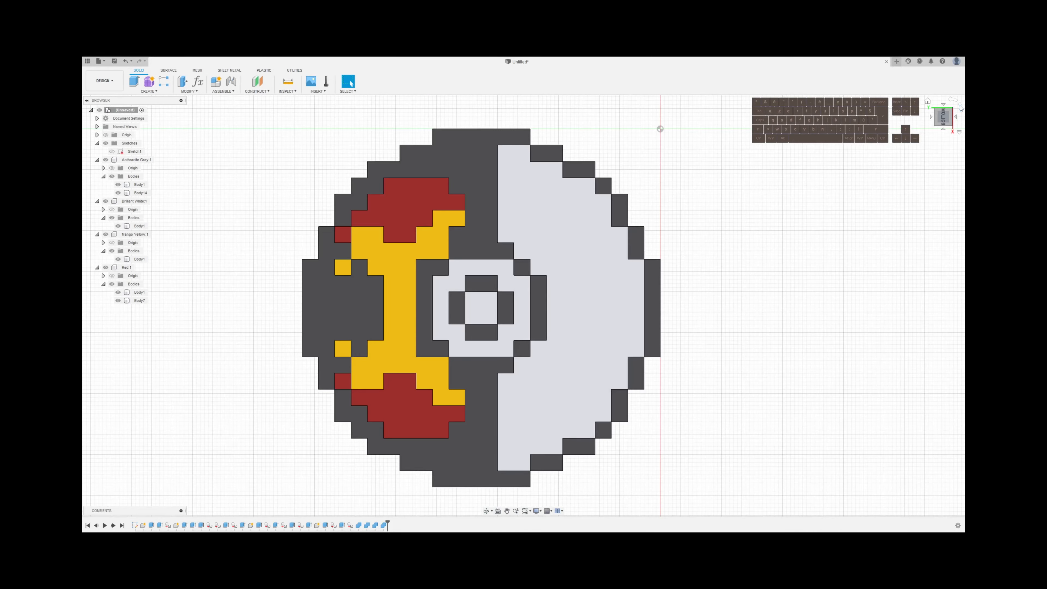
click(961, 108)
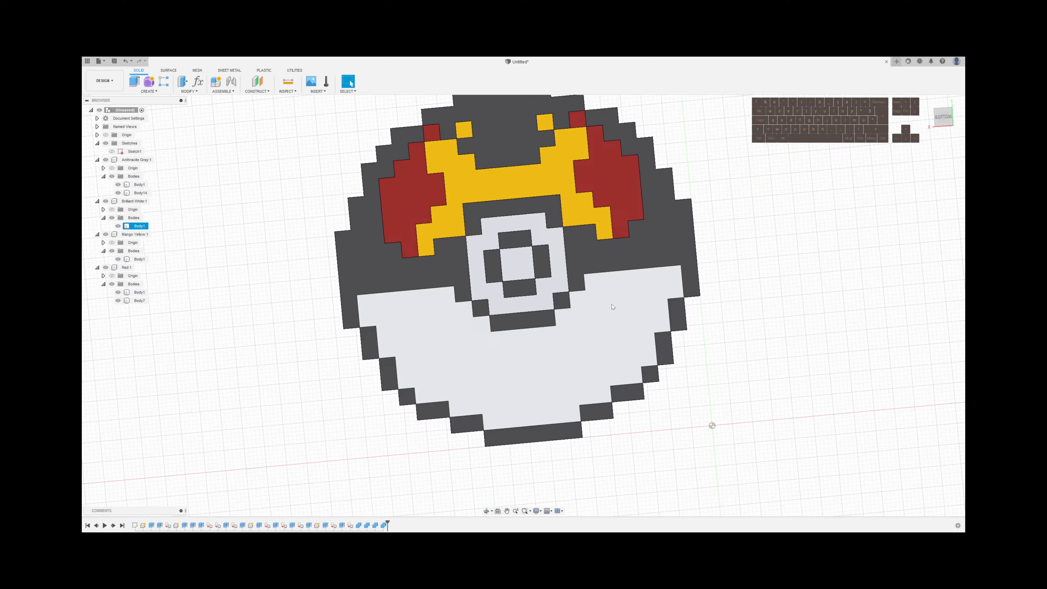
click(670, 247)
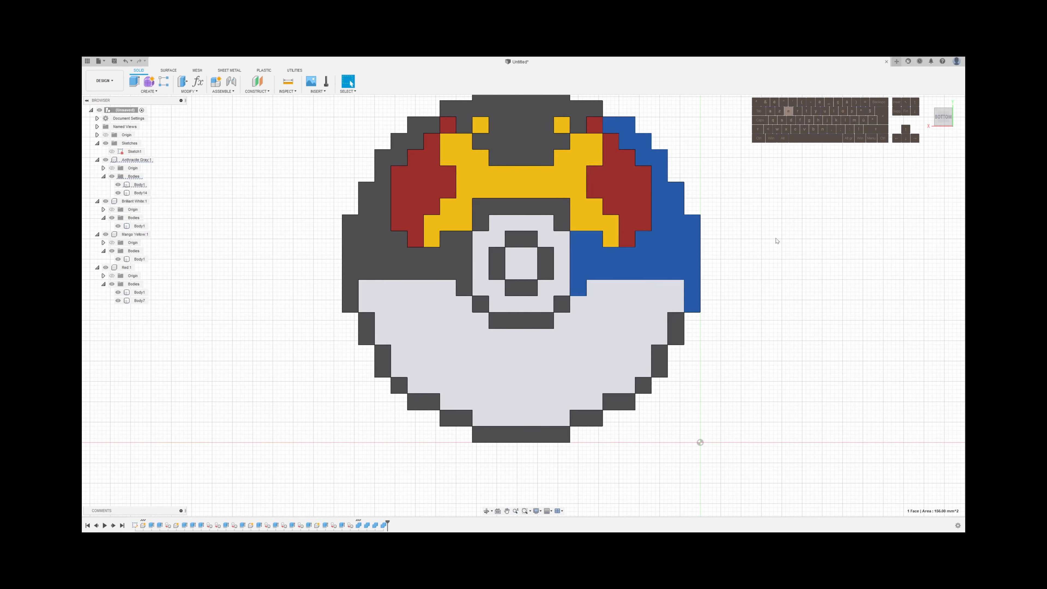
key(e)
click(578, 125)
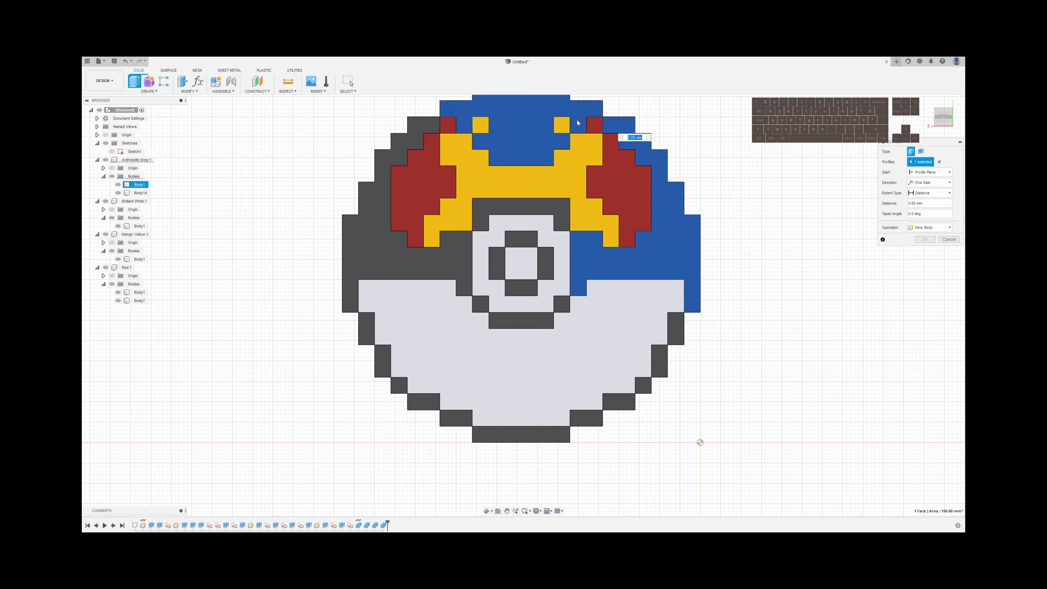
click(548, 209)
Add the four gray faces inside the center button and the gray faces at its lower-right corner and bottom to the extrude profiles
click(497, 263)
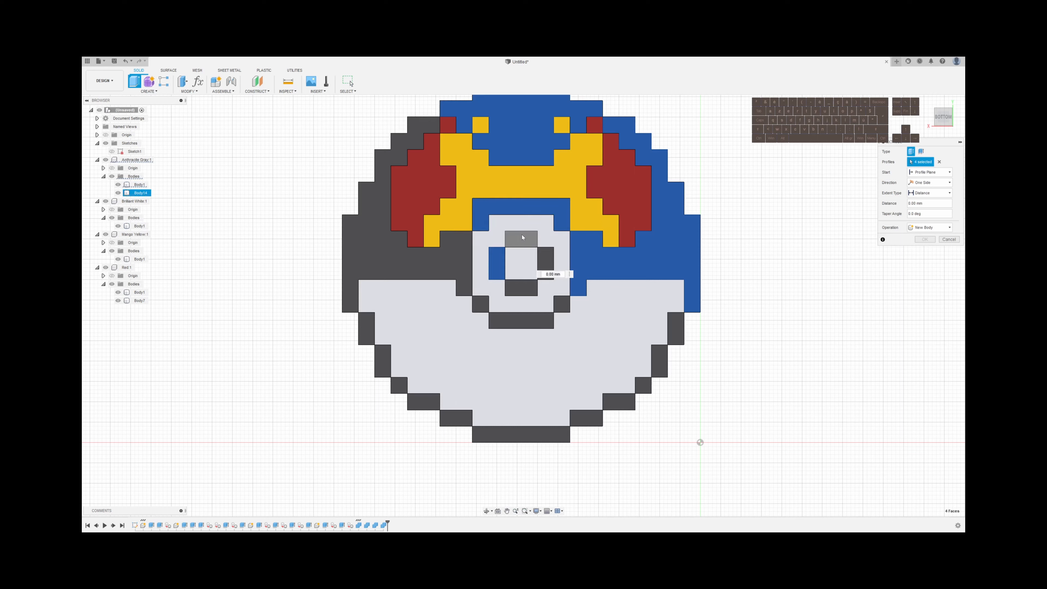
click(521, 238)
click(546, 263)
click(522, 288)
click(561, 304)
click(521, 321)
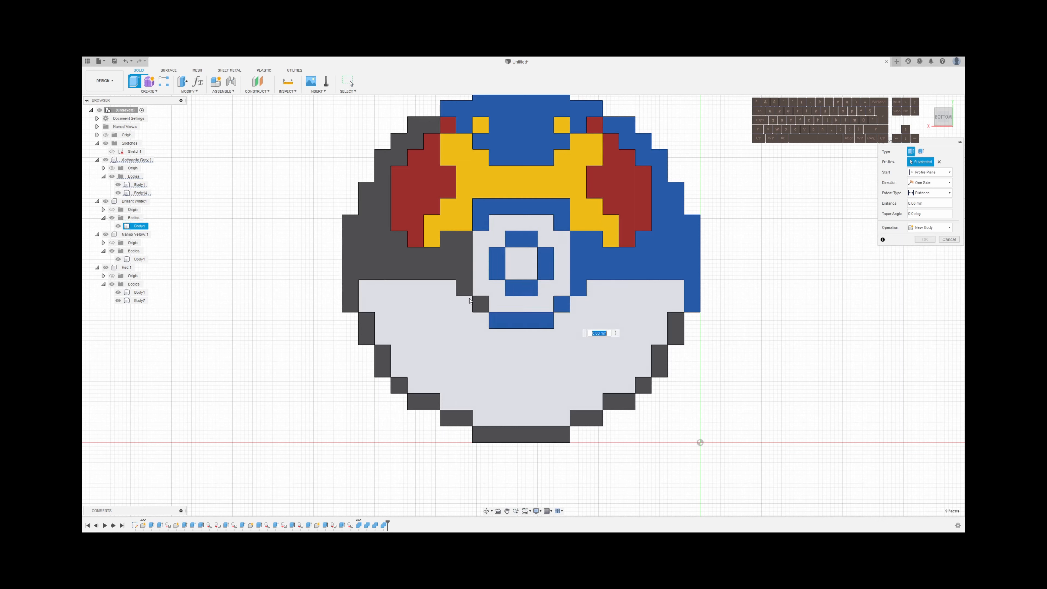
Add the gray left band and the outline faces along the lower-left edge through the bottom center to the extrude profiles
click(461, 287)
click(367, 329)
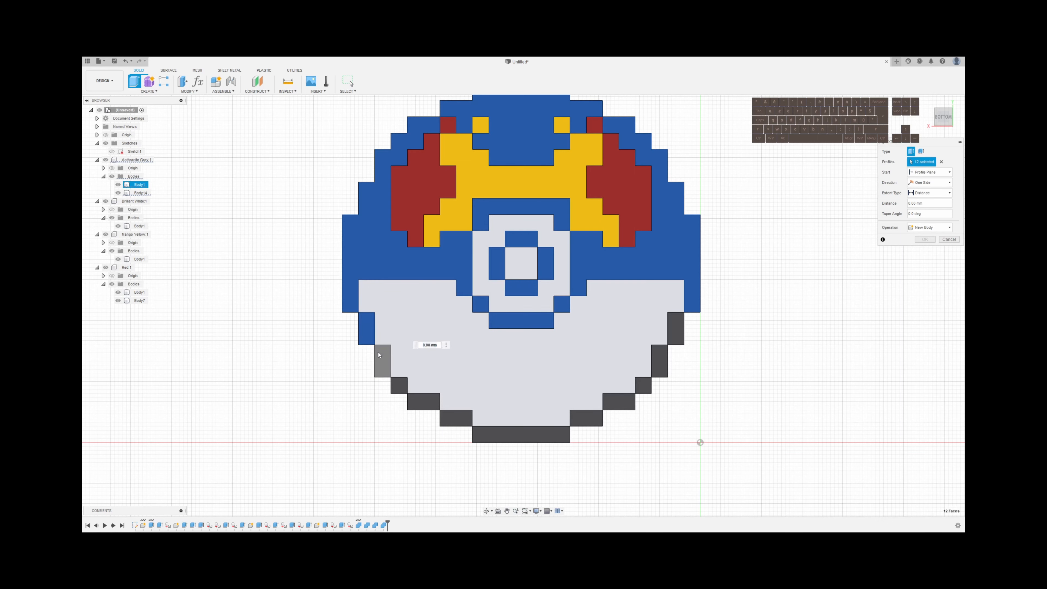
click(383, 361)
click(399, 385)
click(429, 406)
click(456, 418)
click(521, 434)
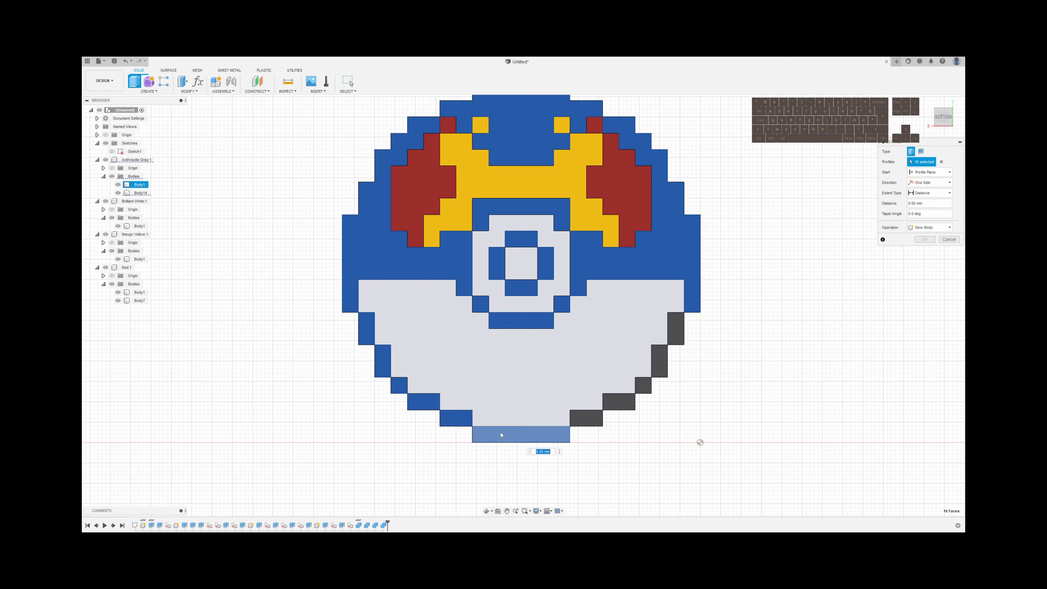
Add the five remaining gray outline faces along the ball's lower-right edge to the extrude profiles
click(586, 418)
click(615, 402)
click(643, 386)
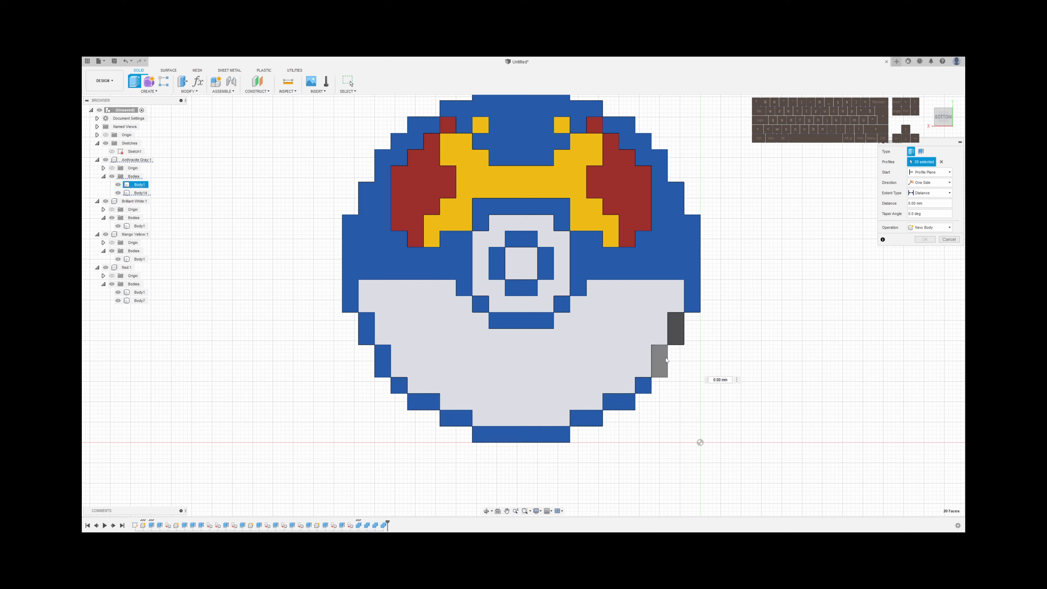
click(660, 361)
click(676, 329)
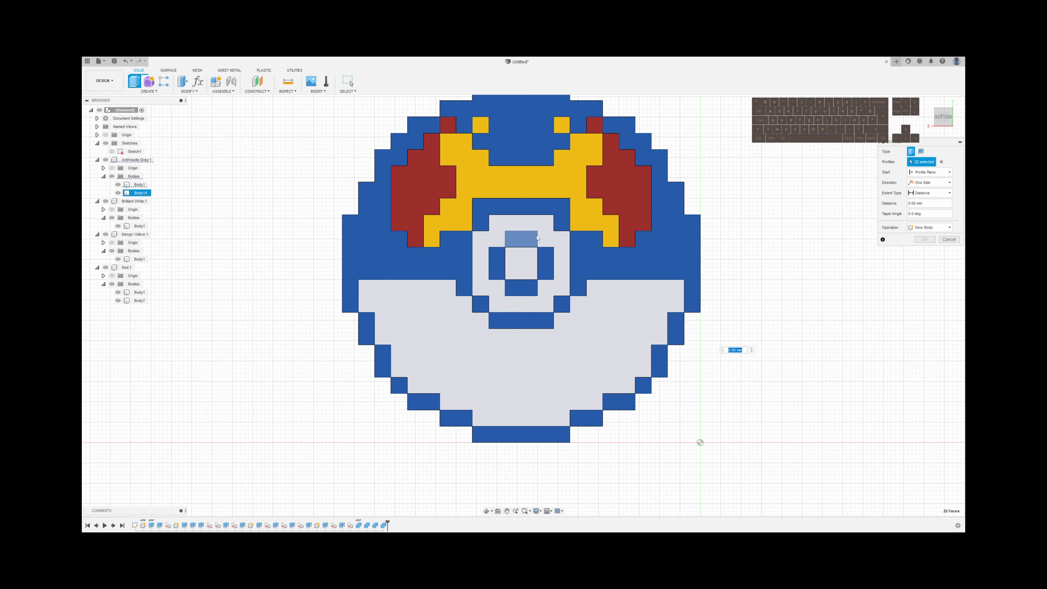